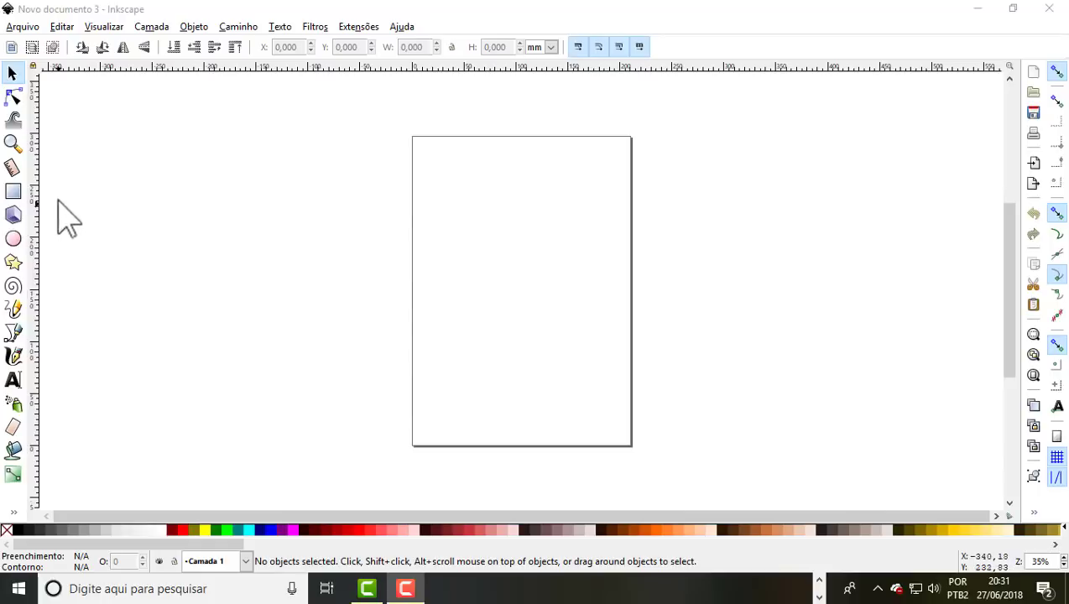
# Step: Create the new blank document Novo documento 4 from the Arquivo menu
pyautogui.click(24, 27)
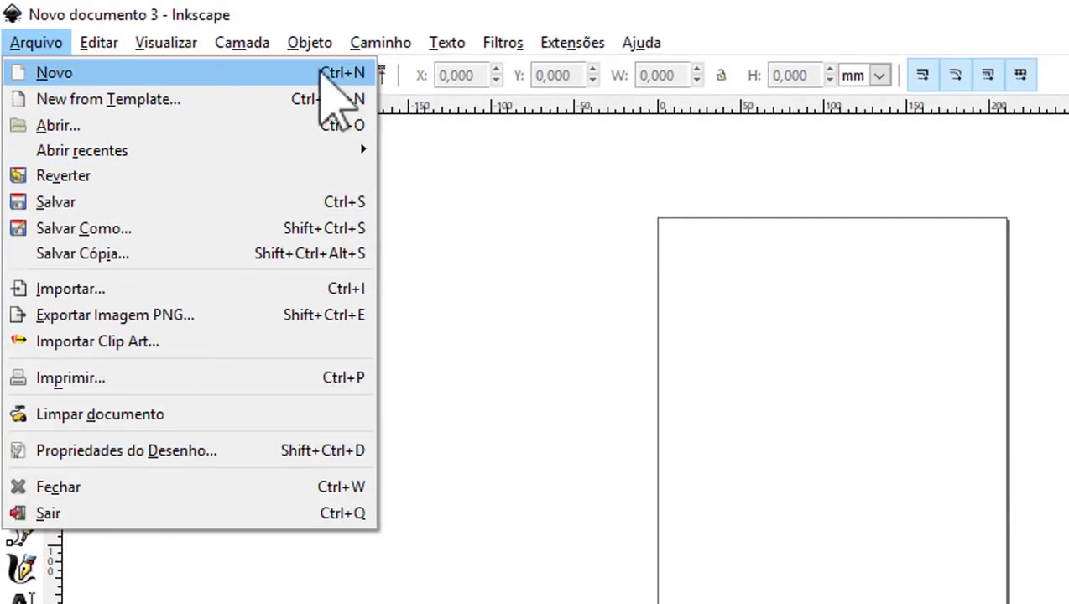
pyautogui.click(62, 80)
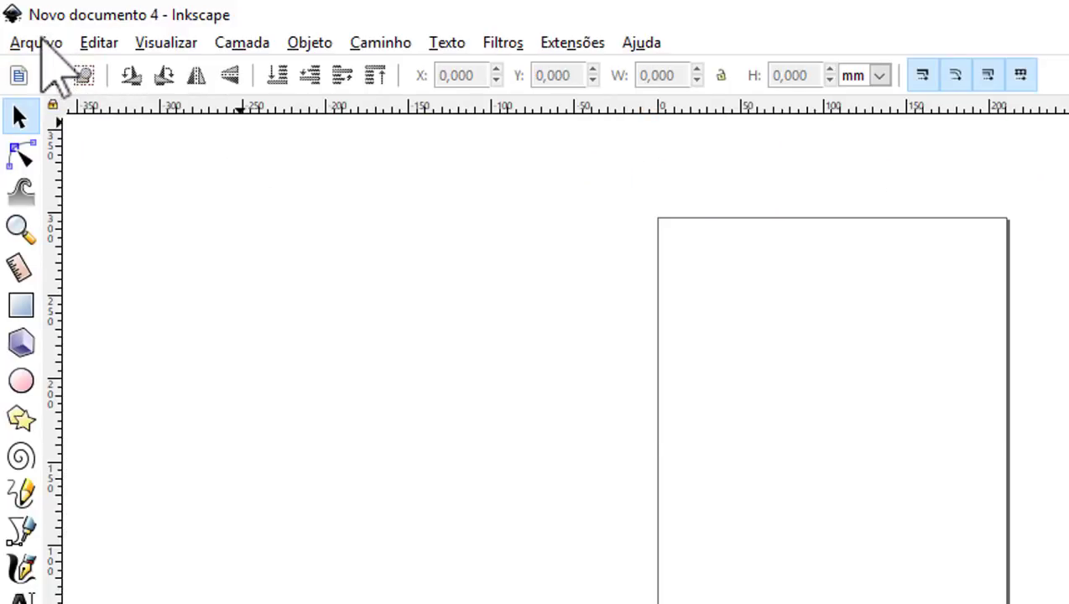
pyautogui.click(39, 43)
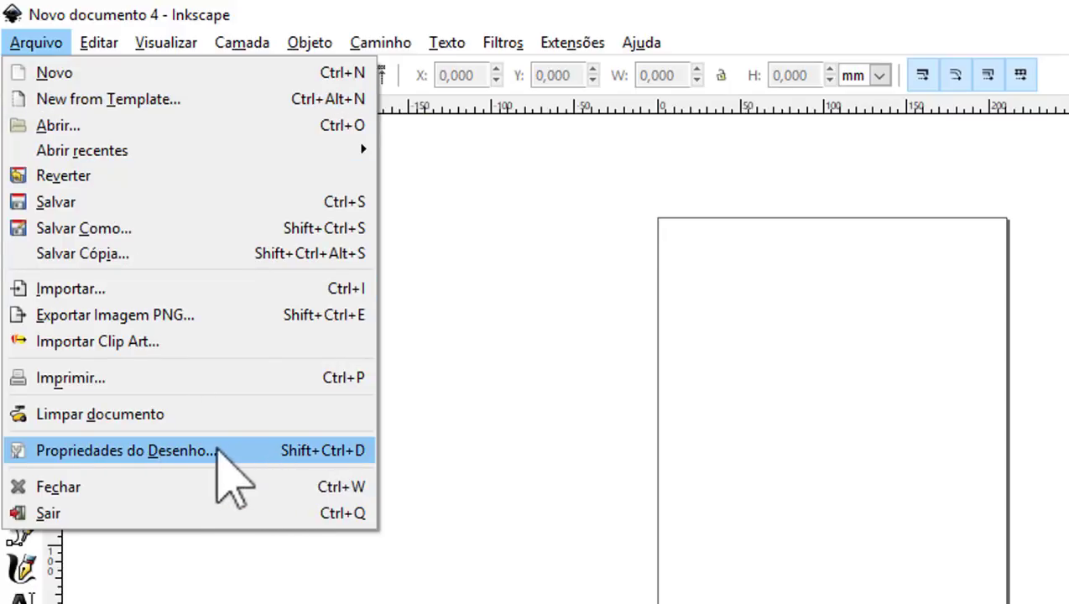
pyautogui.click(220, 451)
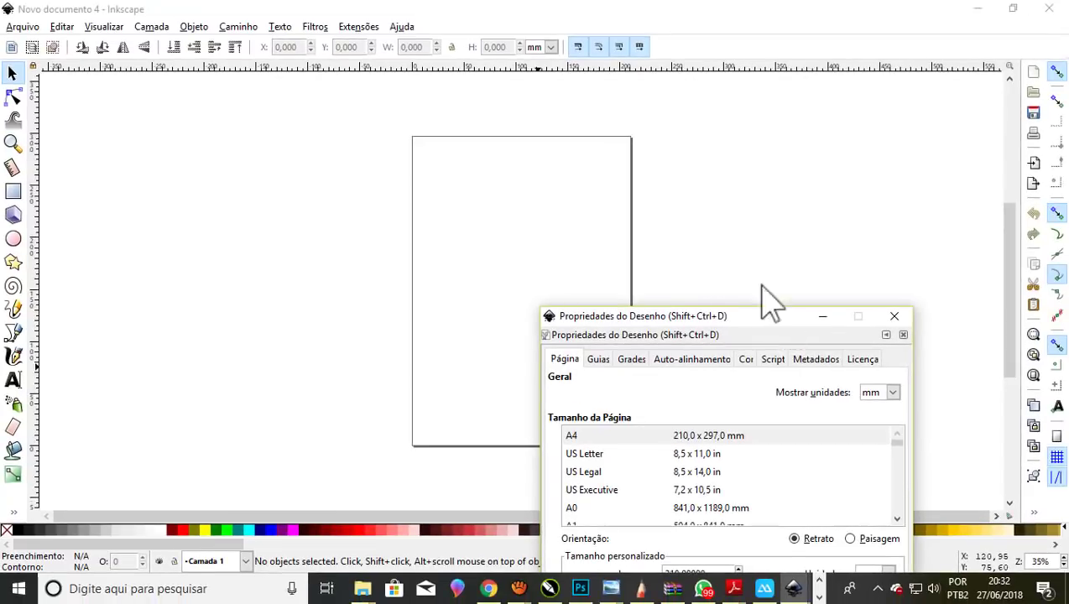
pyautogui.moveTo(783, 321); pyautogui.dragTo(329, 88)
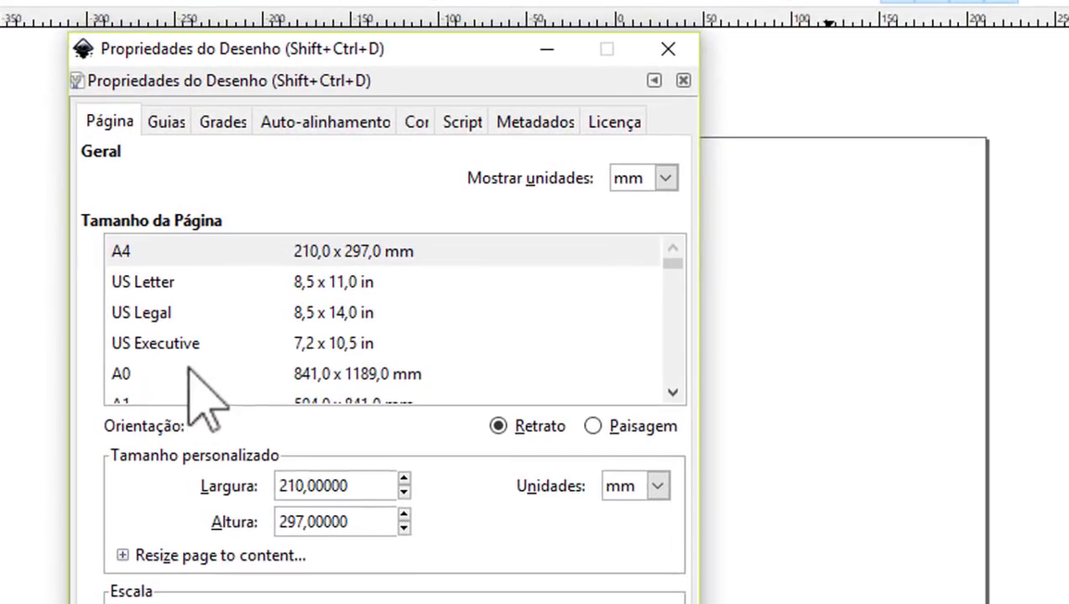
pyautogui.click(673, 392)
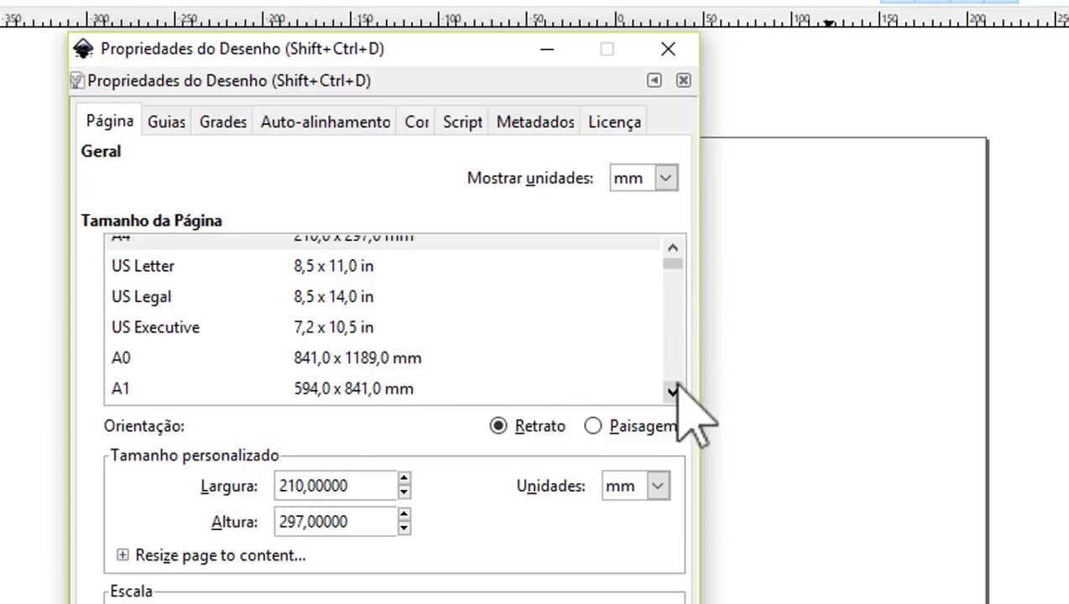
pyautogui.click(672, 249)
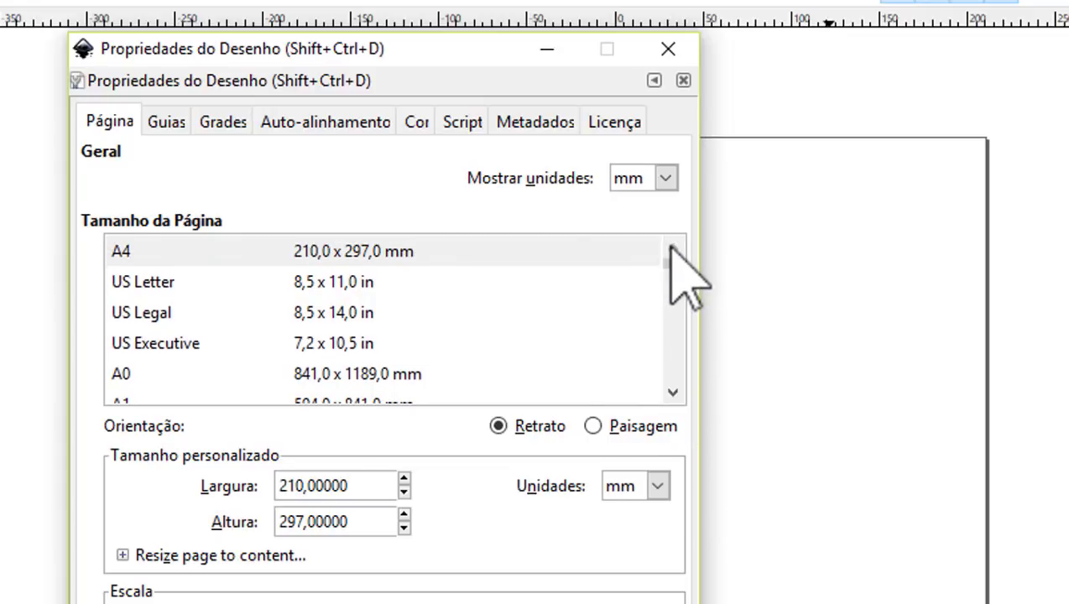
pyautogui.click(147, 254)
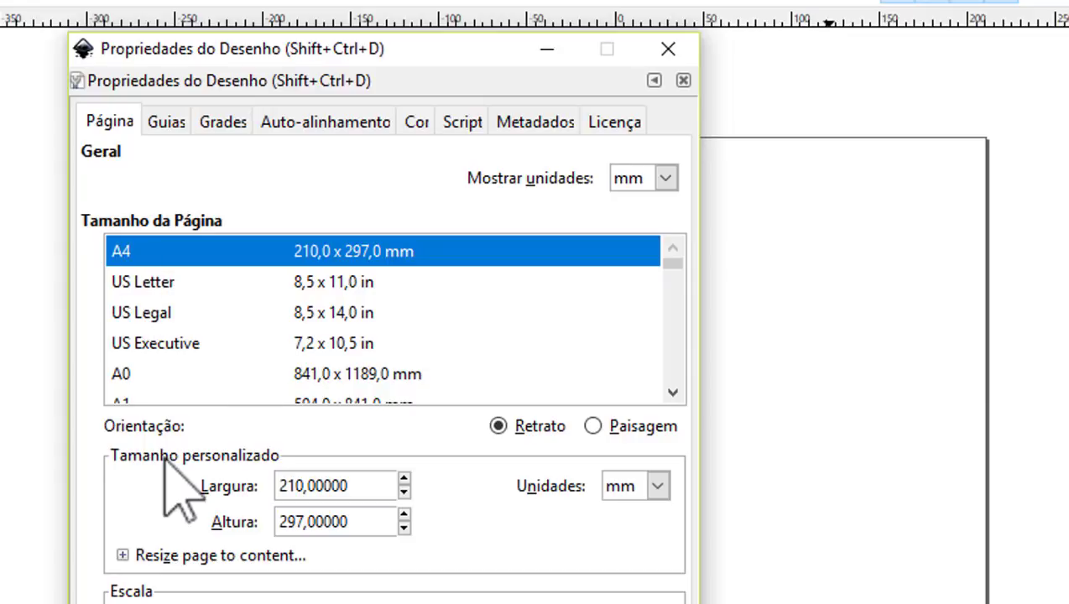
pyautogui.click(371, 487)
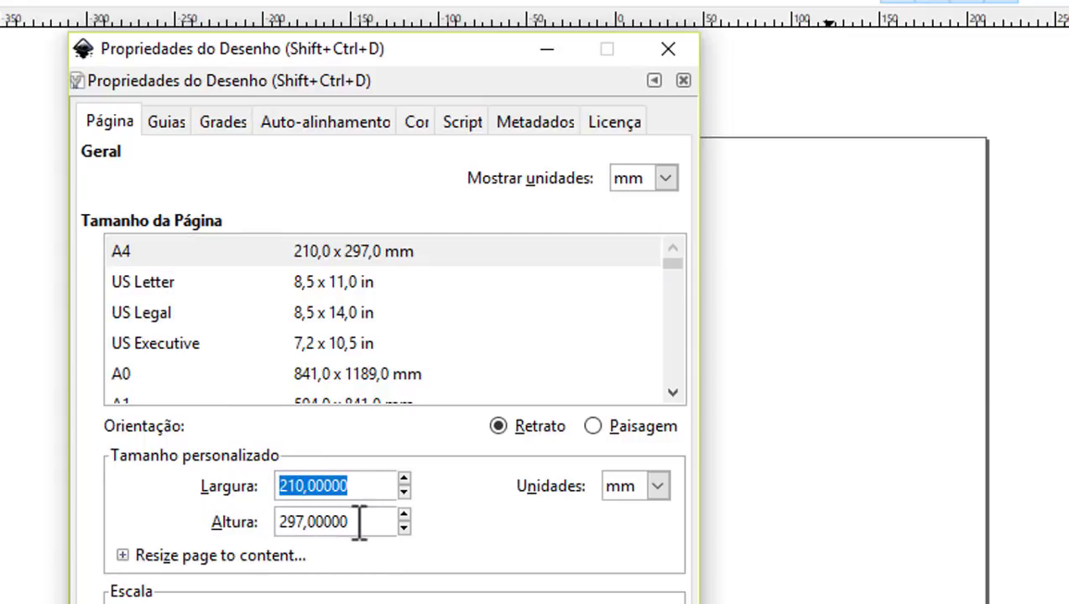
pyautogui.moveTo(359, 522); pyautogui.dragTo(314, 524)
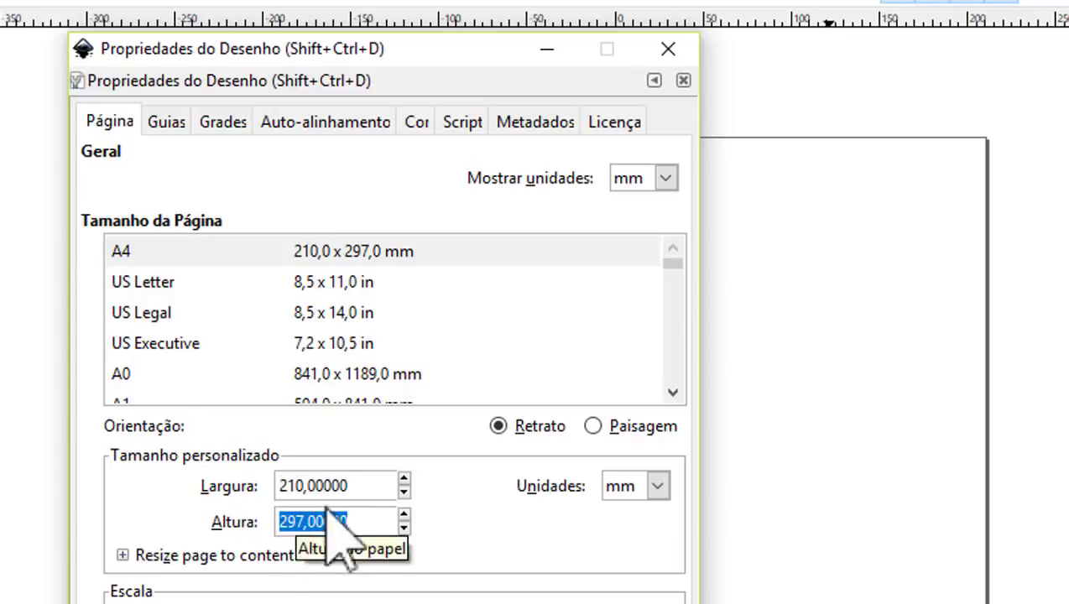
pyautogui.click(659, 487)
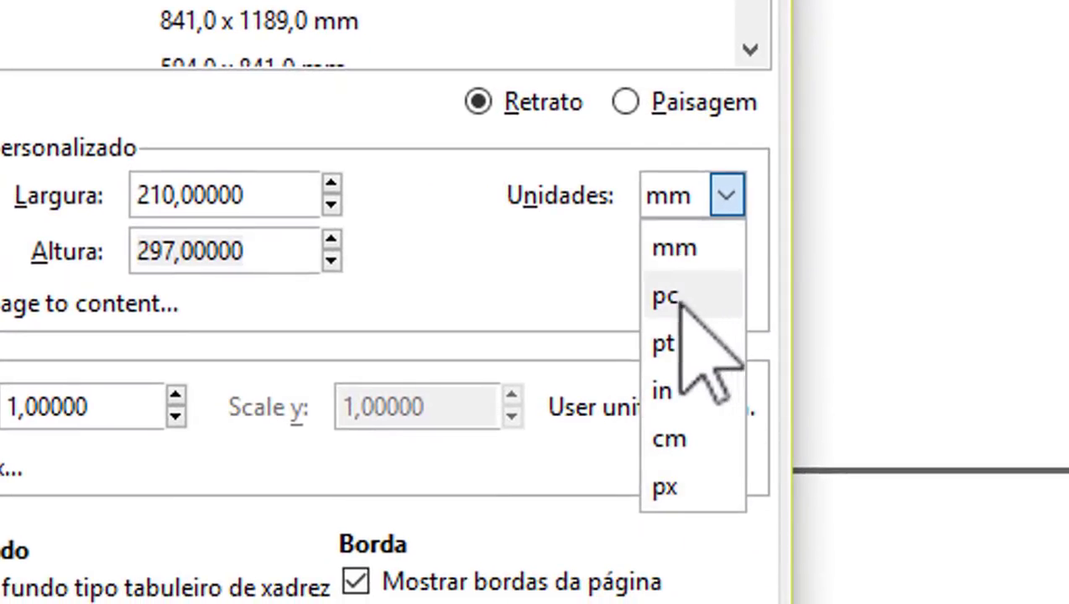
pyautogui.click(470, 277)
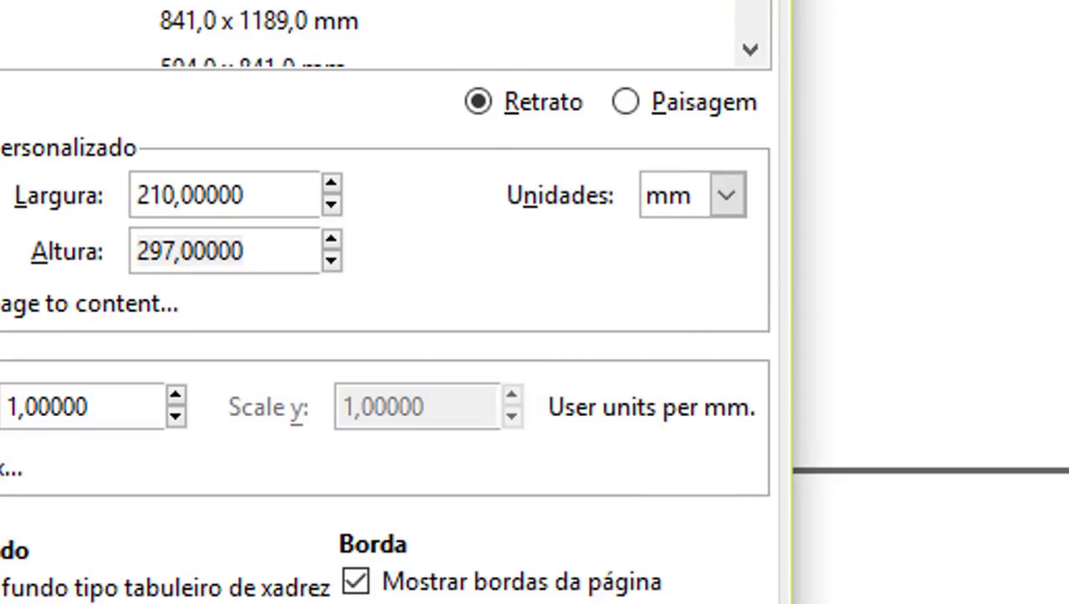
pyautogui.scroll(-3, 378, 302)
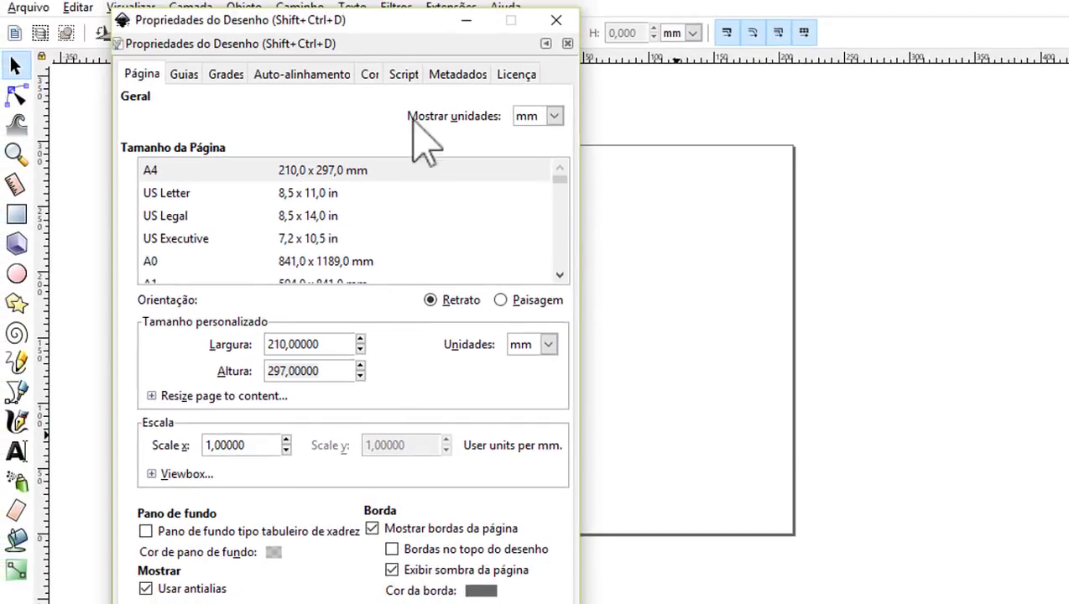
pyautogui.moveTo(392, 22)
pyautogui.mouseDown()
pyautogui.moveTo(426, 91)
pyautogui.moveTo(412, 13)
pyautogui.mouseUp()
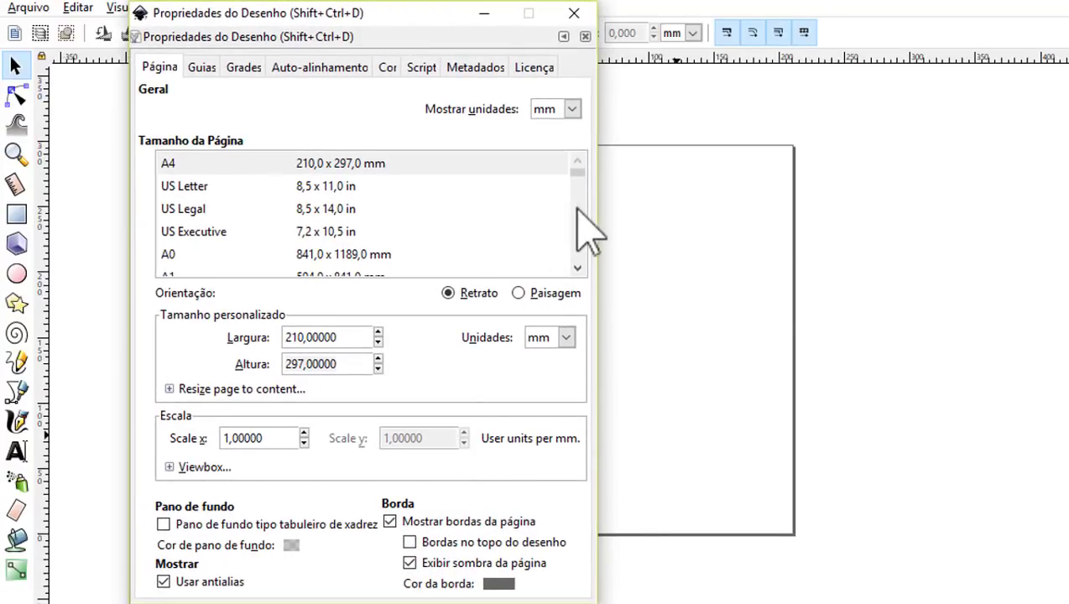
pyautogui.moveTo(412, 24); pyautogui.dragTo(415, 10)
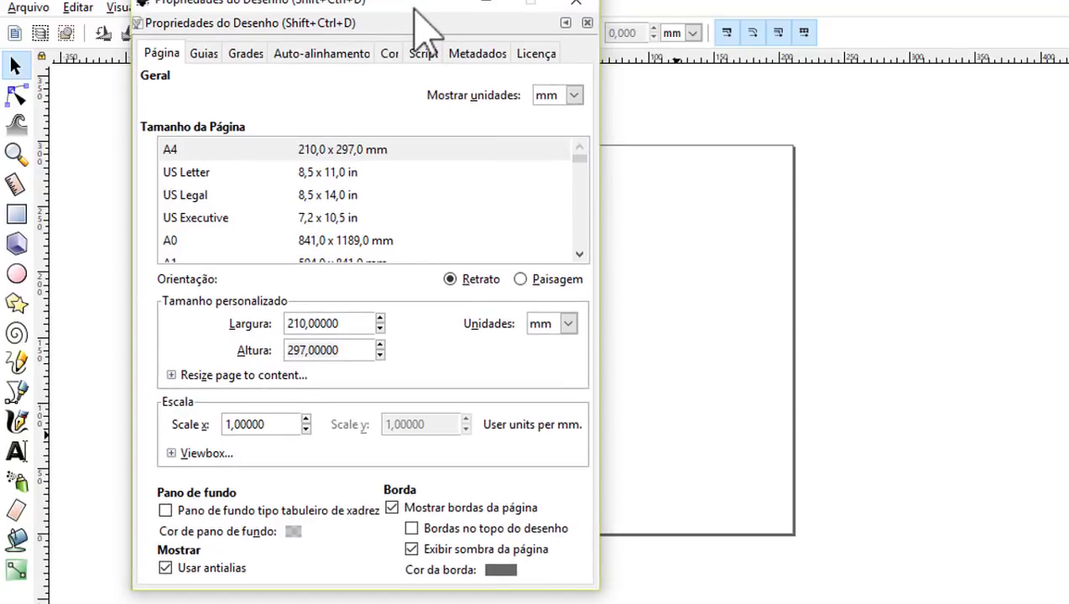
pyautogui.click(578, 9)
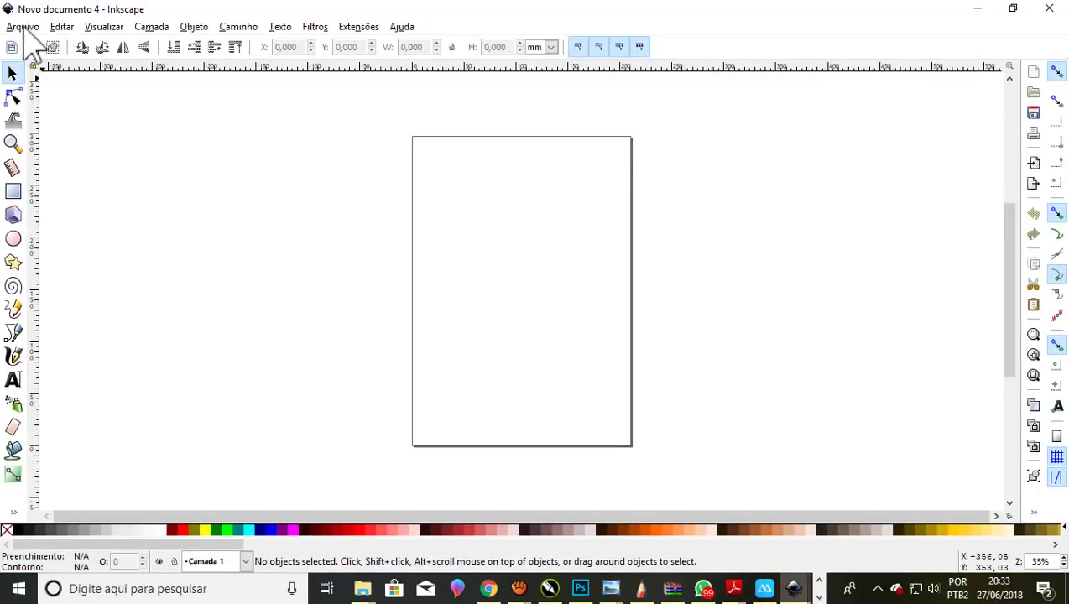
# Step: Import the 'images' flame-heart picture onto the page as a linked, not embedded, image
pyautogui.click(25, 28)
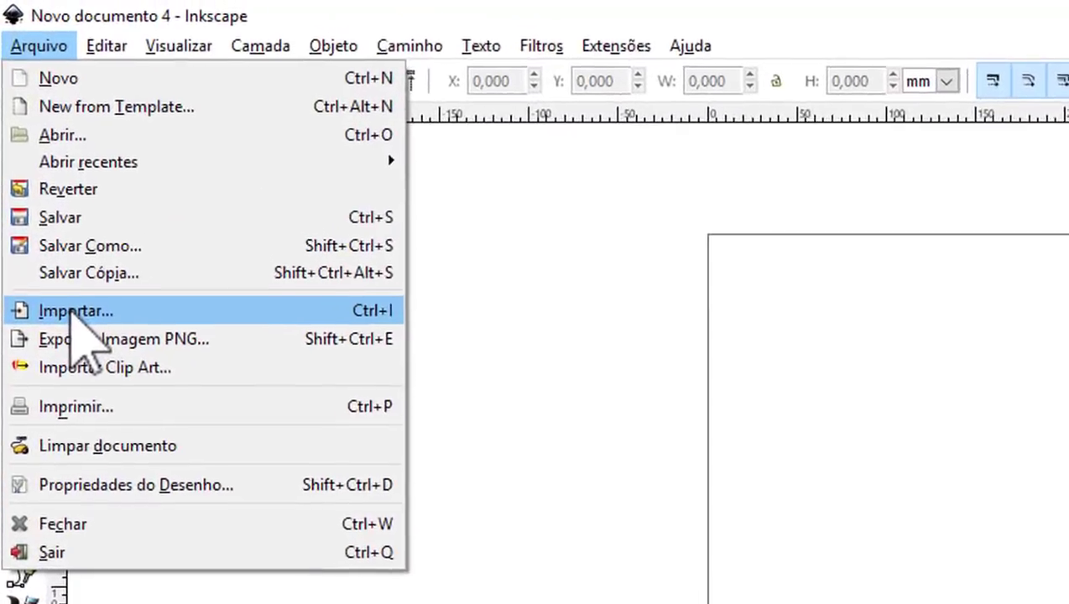
pyautogui.click(74, 311)
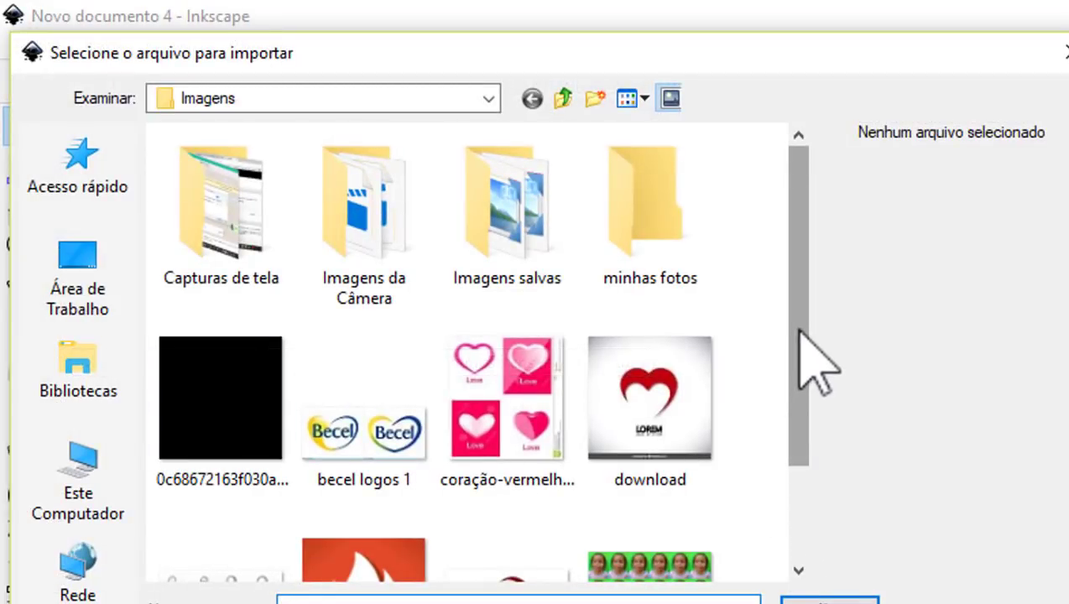
pyautogui.moveTo(802, 309); pyautogui.dragTo(797, 453)
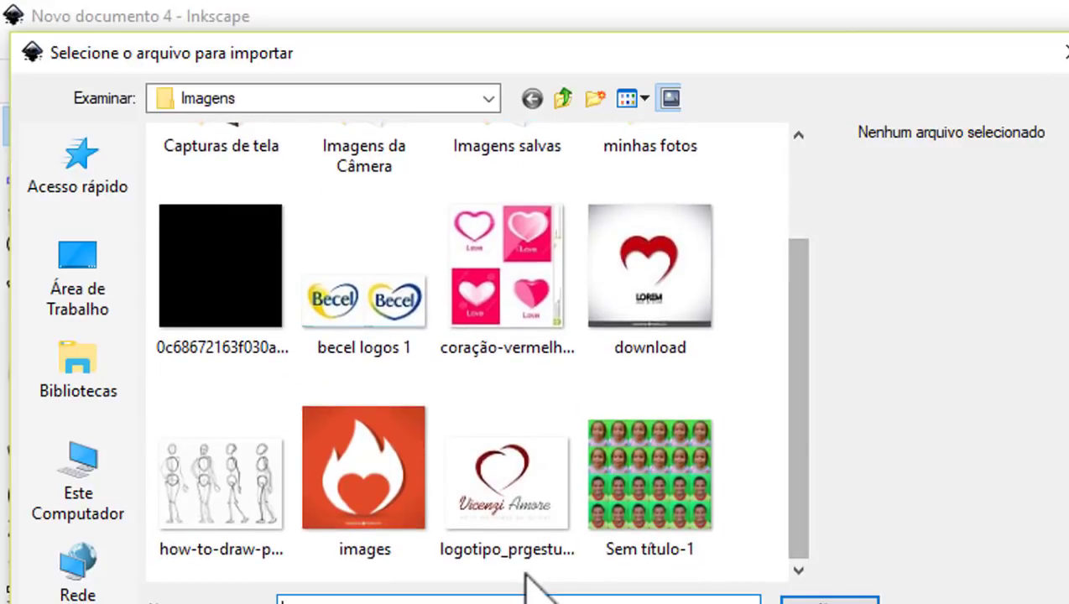
pyautogui.click(368, 465)
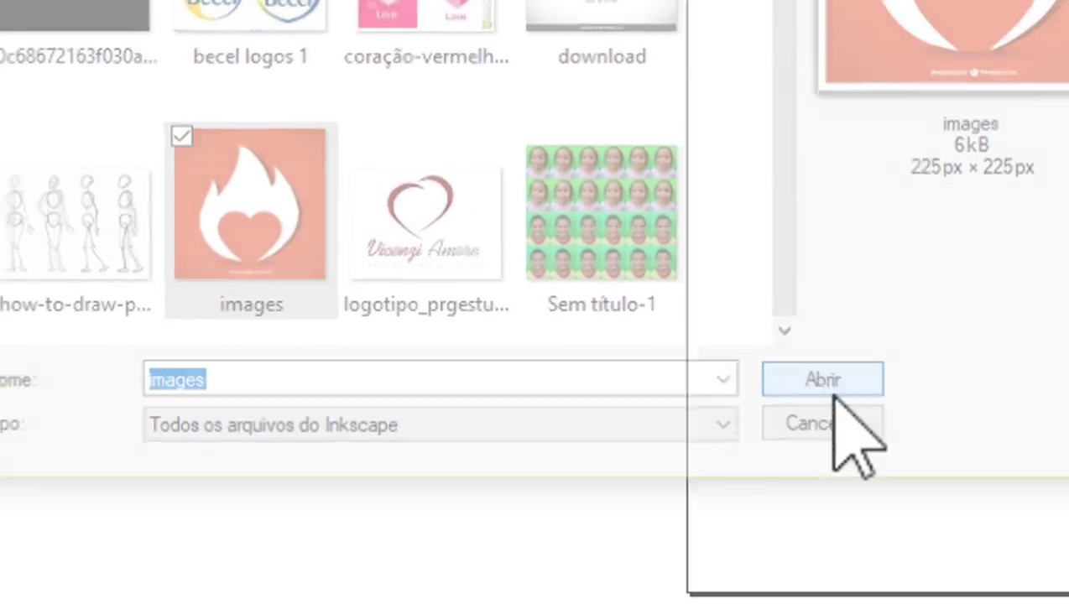
pyautogui.click(833, 391)
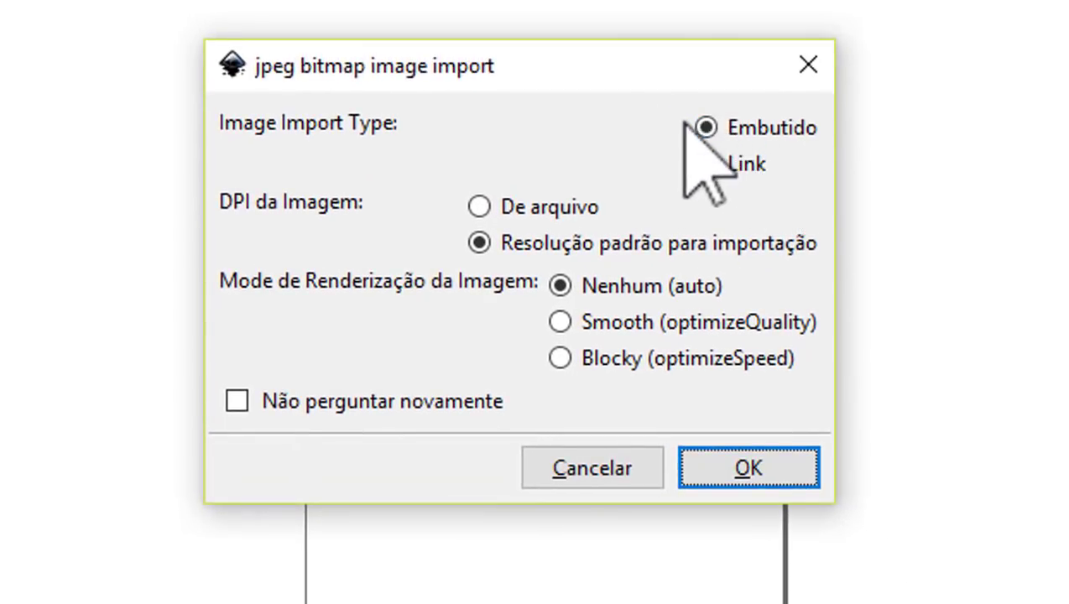
pyautogui.click(706, 163)
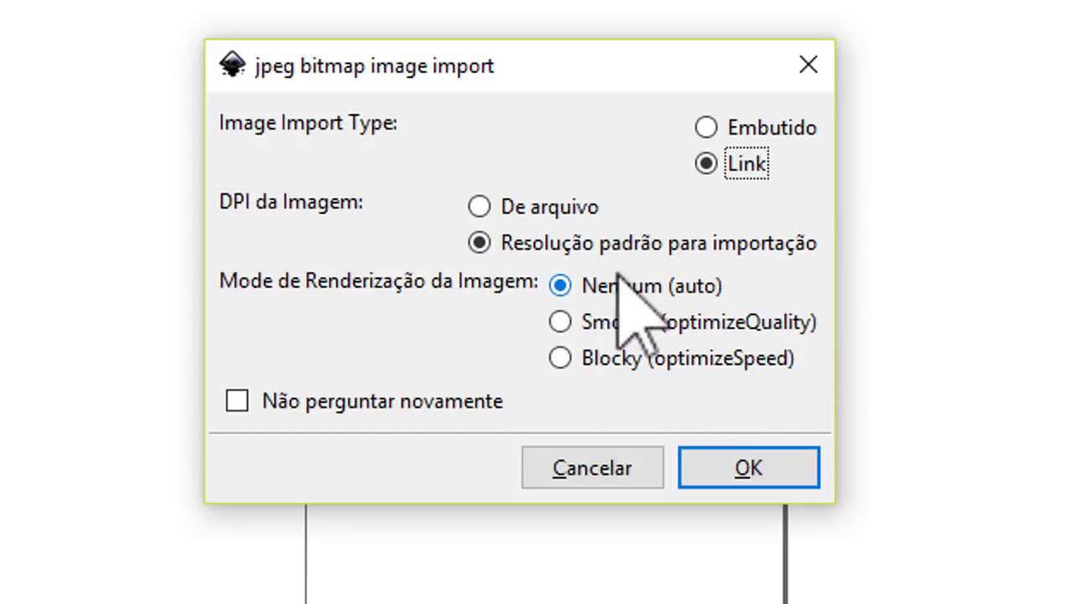
pyautogui.click(730, 470)
# Step: Position the flame image and stretch its corners to about 203.9 × 216 mm
pyautogui.moveTo(742, 501); pyautogui.dragTo(539, 403)
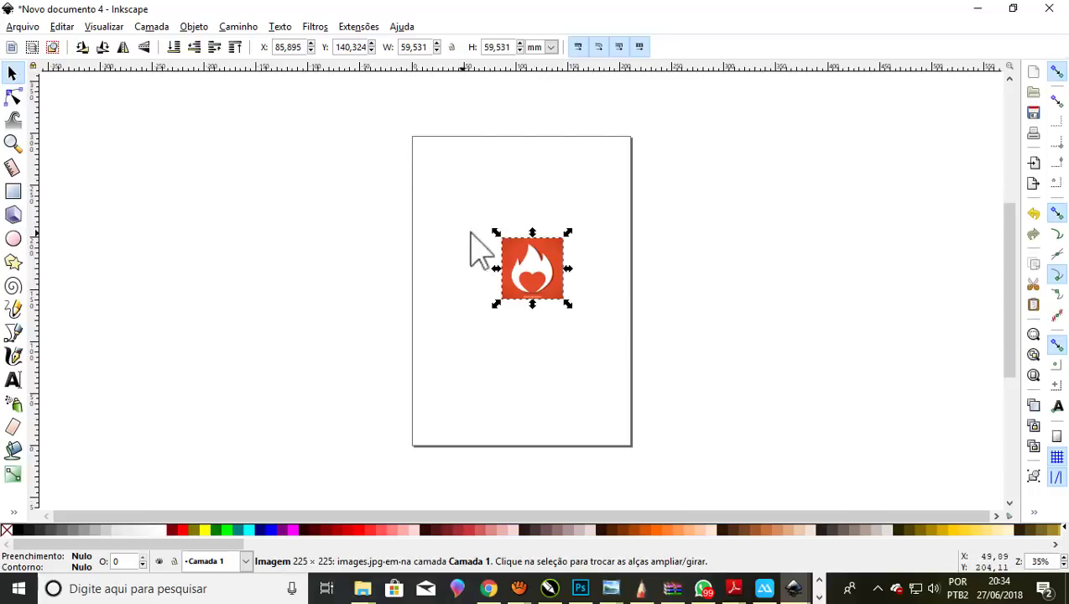
pyautogui.moveTo(537, 257); pyautogui.dragTo(510, 264)
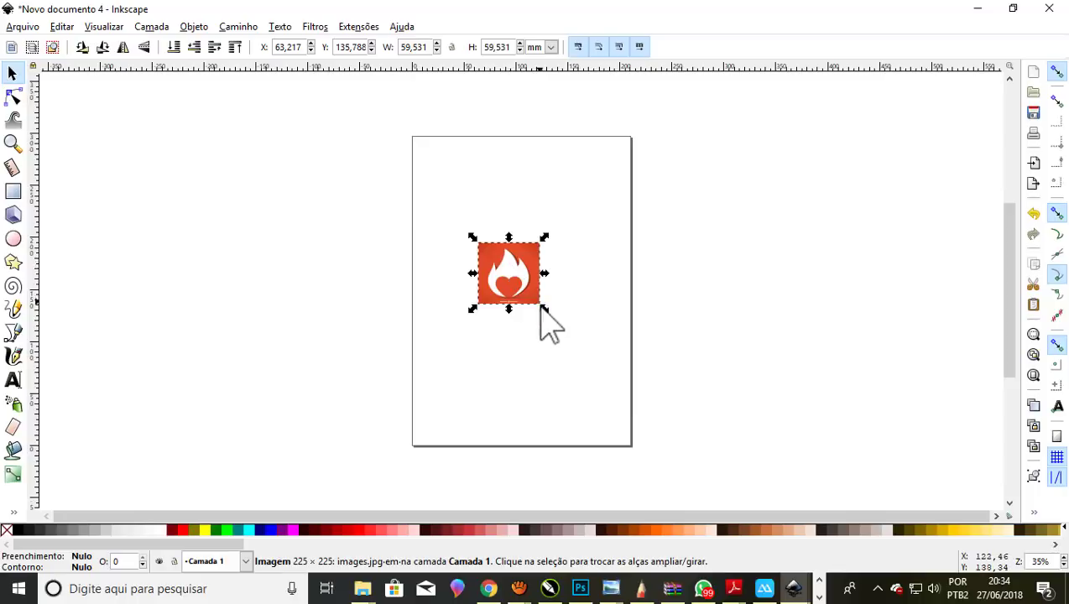
pyautogui.moveTo(545, 312); pyautogui.dragTo(630, 403)
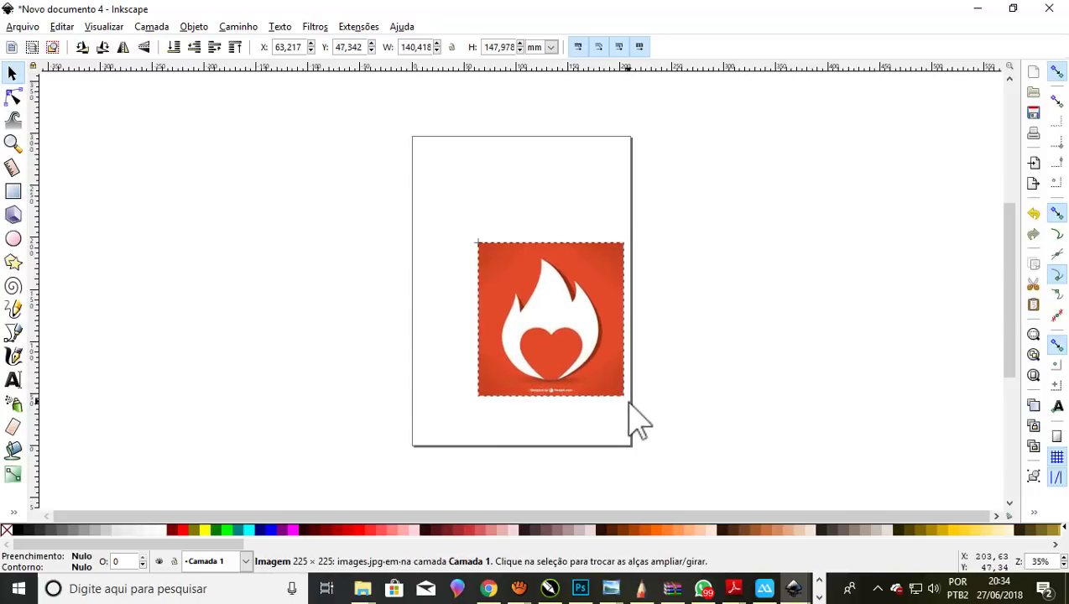
pyautogui.moveTo(556, 302); pyautogui.dragTo(533, 287)
pyautogui.moveTo(520, 283); pyautogui.dragTo(520, 283)
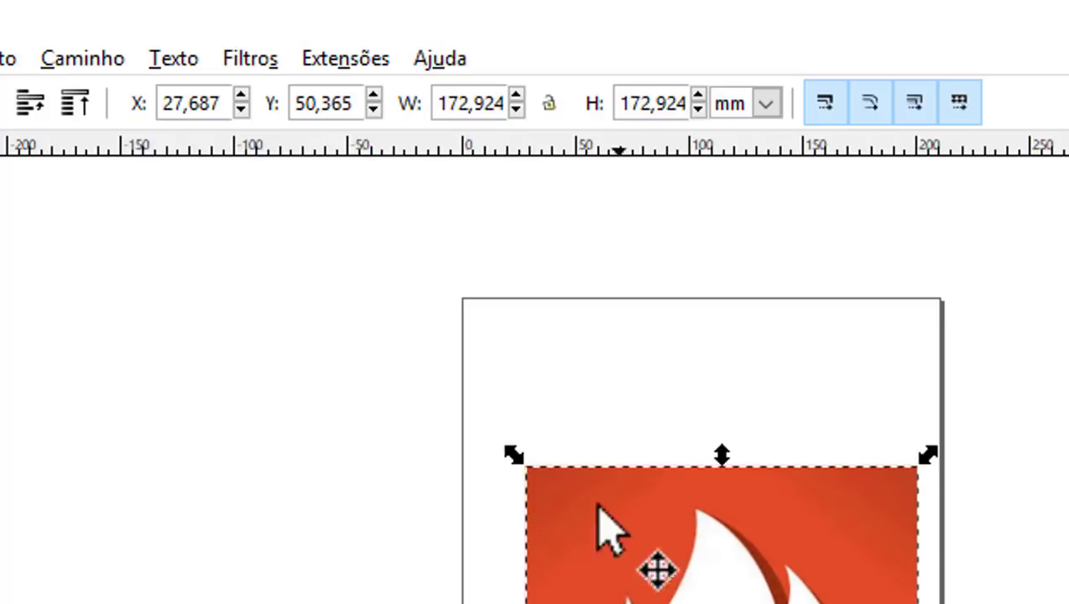
pyautogui.moveTo(510, 455); pyautogui.dragTo(470, 395)
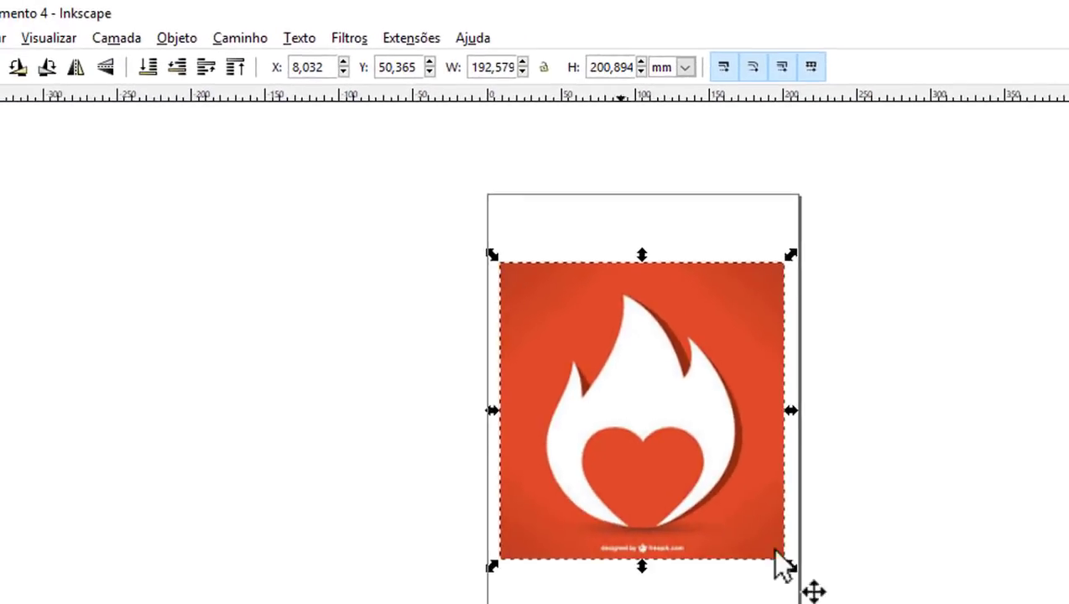
pyautogui.moveTo(785, 552); pyautogui.dragTo(797, 573)
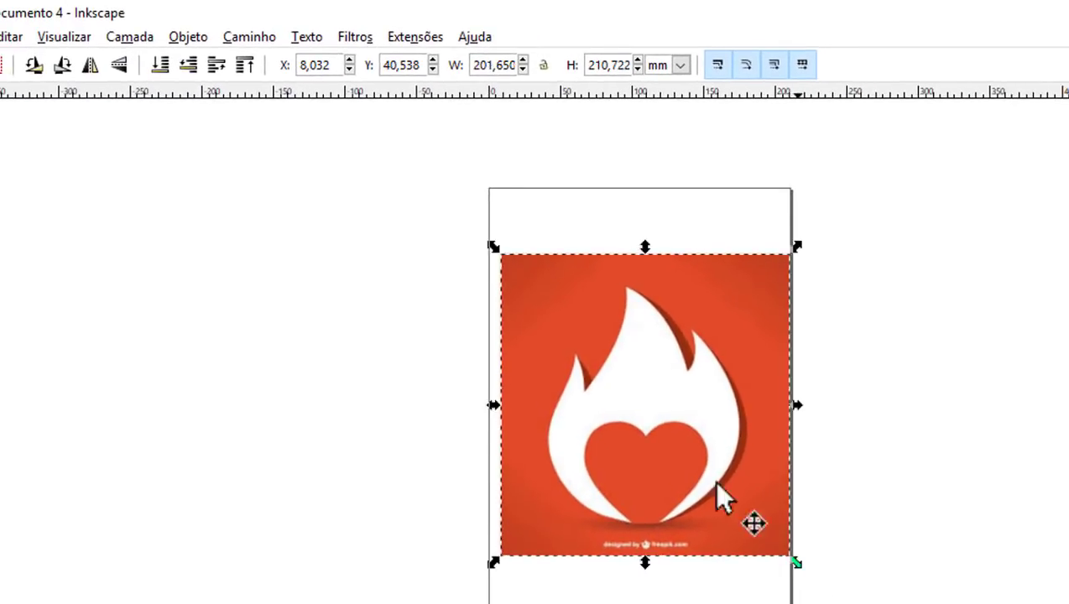
pyautogui.moveTo(499, 251); pyautogui.dragTo(493, 246)
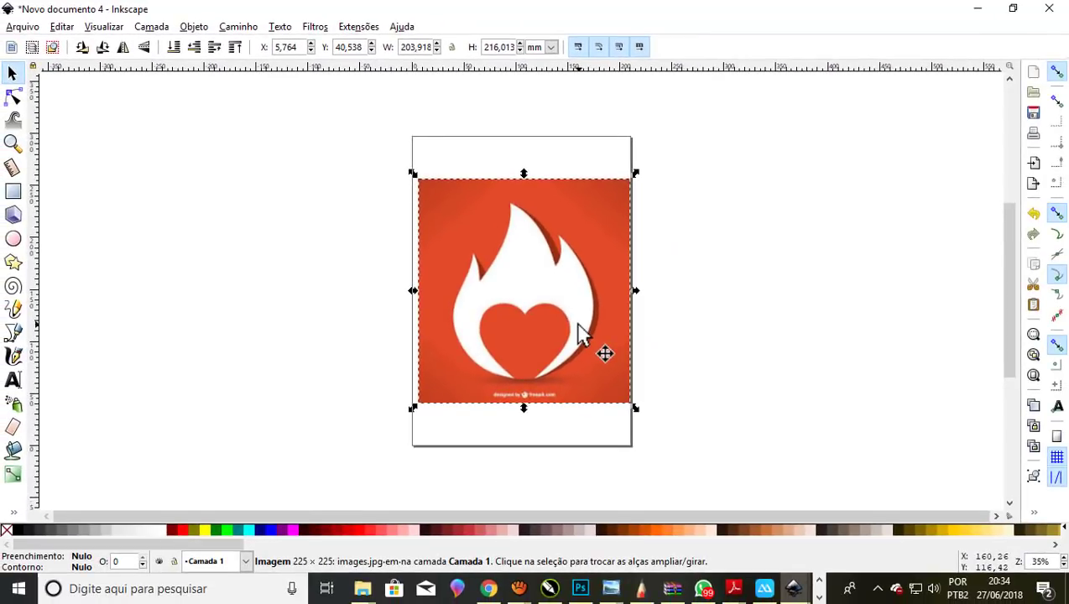
# Step: Lower the flame image's opacity to about 54.7% and deselect it
pyautogui.click(1034, 513)
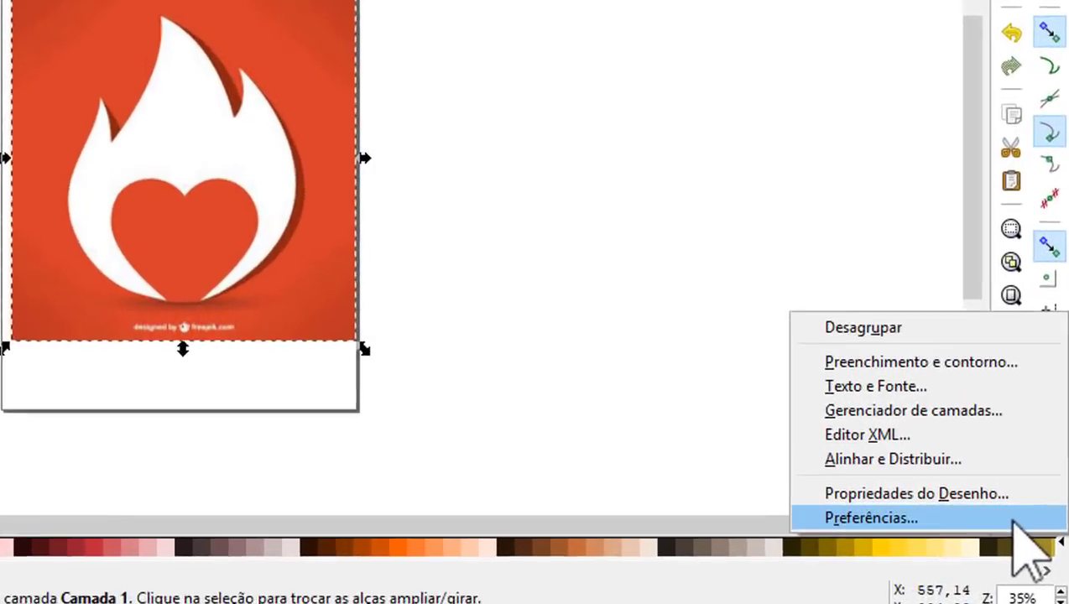
pyautogui.press('Escape')
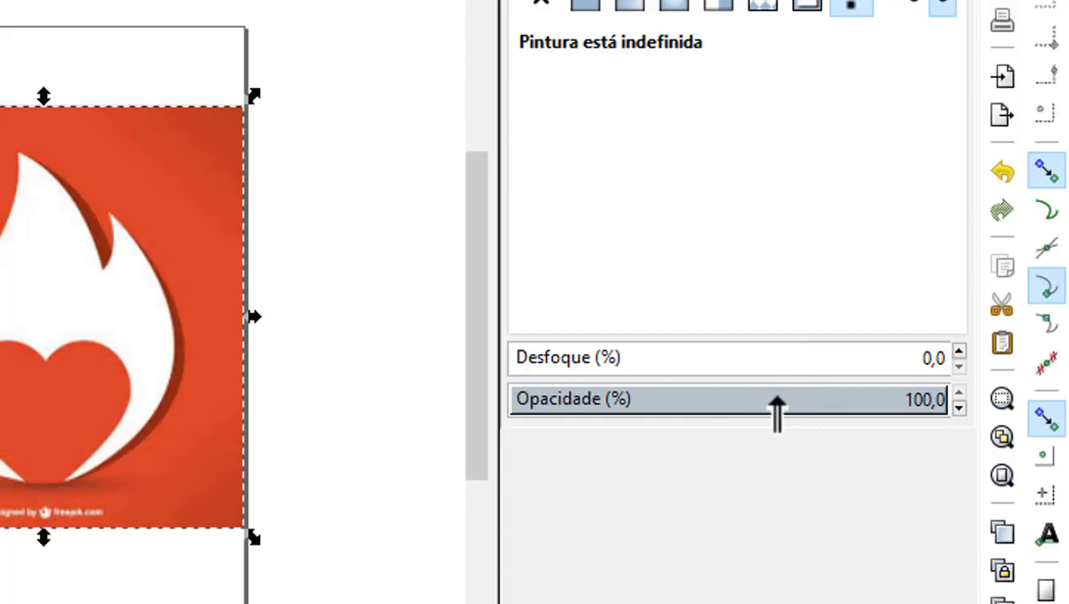
pyautogui.click(956, 407)
pyautogui.moveTo(935, 406); pyautogui.dragTo(749, 411)
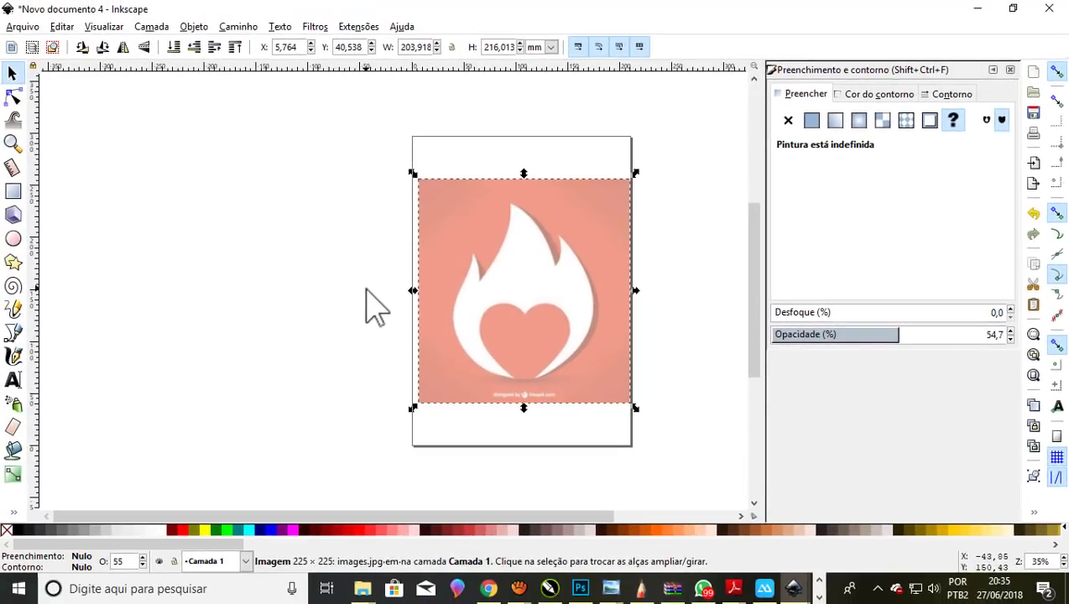
pyautogui.click(366, 289)
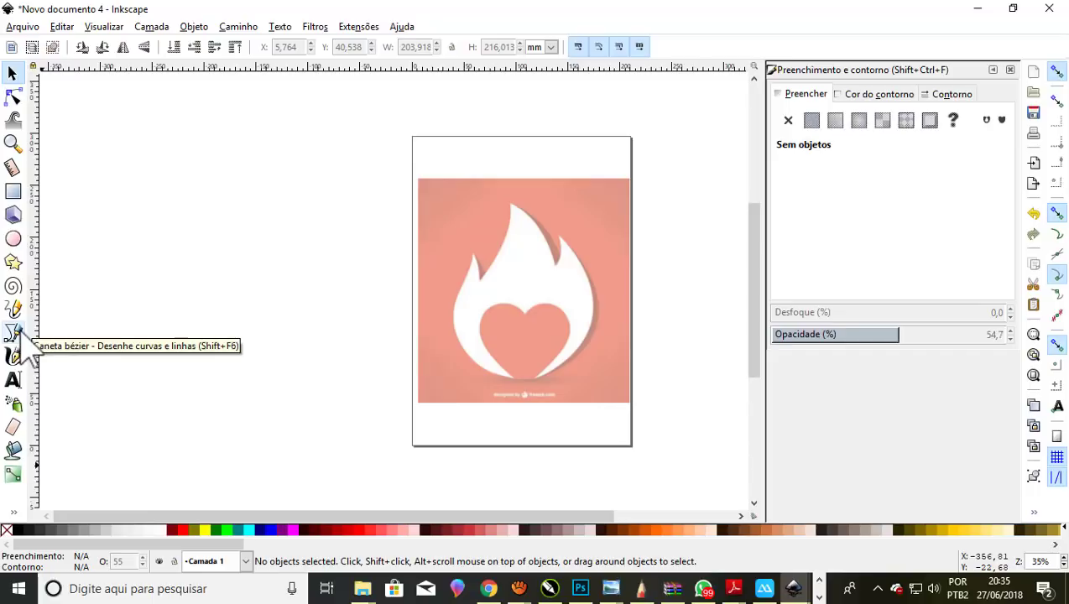
# Step: Choose the Bezier pen and give new paths no fill and a black stroke
pyautogui.click(13, 333)
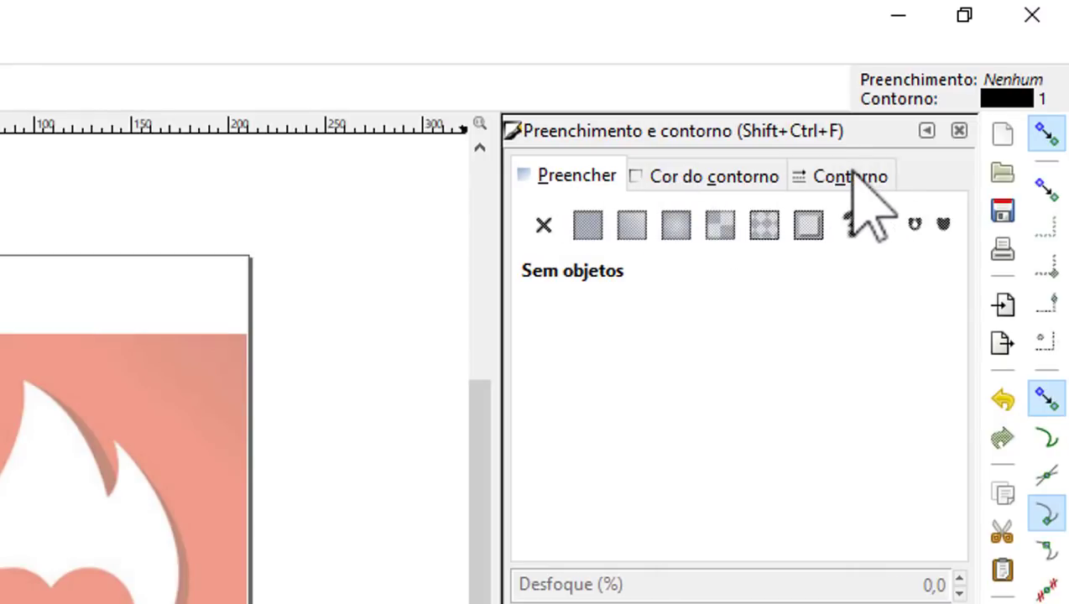
pyautogui.click(707, 177)
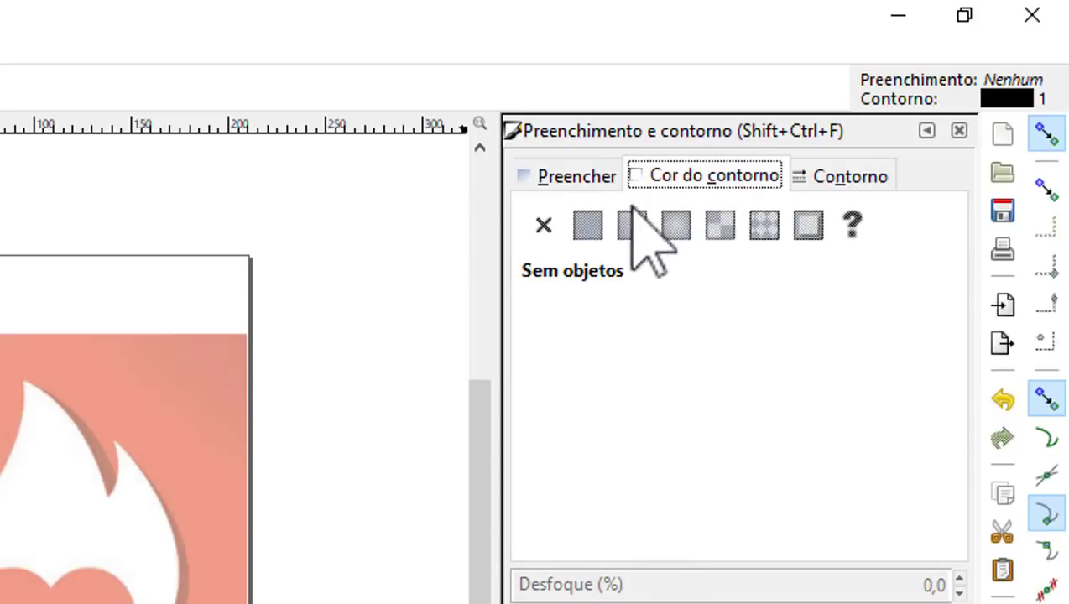
pyautogui.click(873, 177)
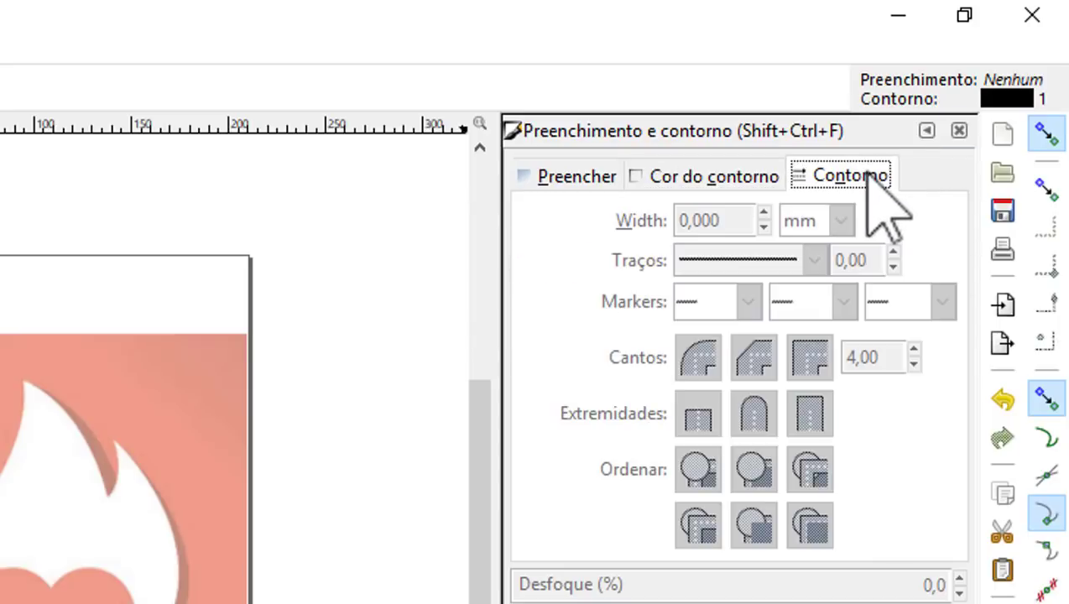
pyautogui.click(699, 180)
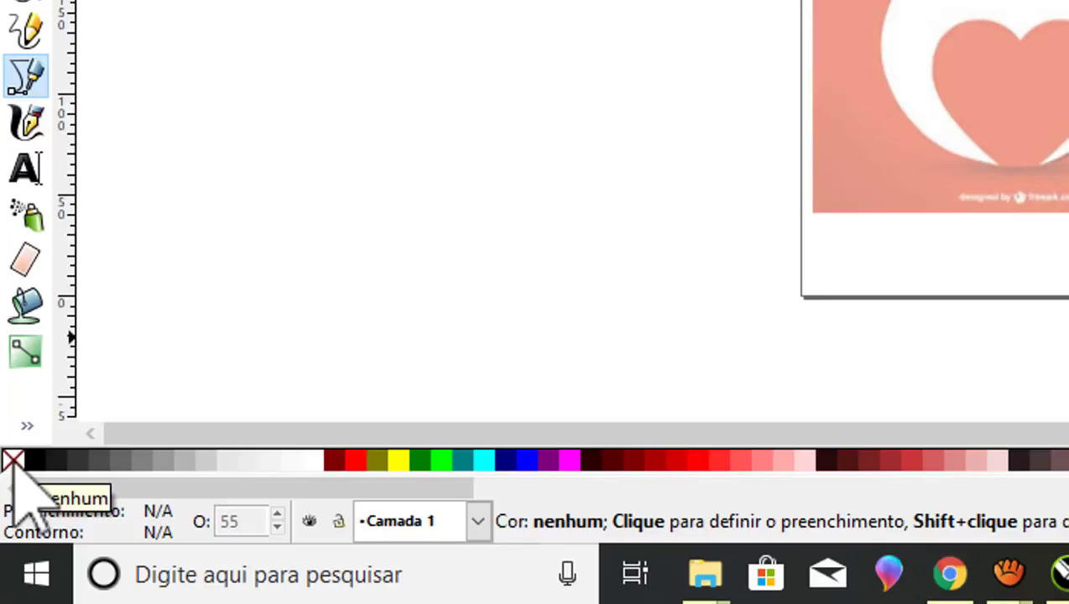
pyautogui.rightClick(13, 460)
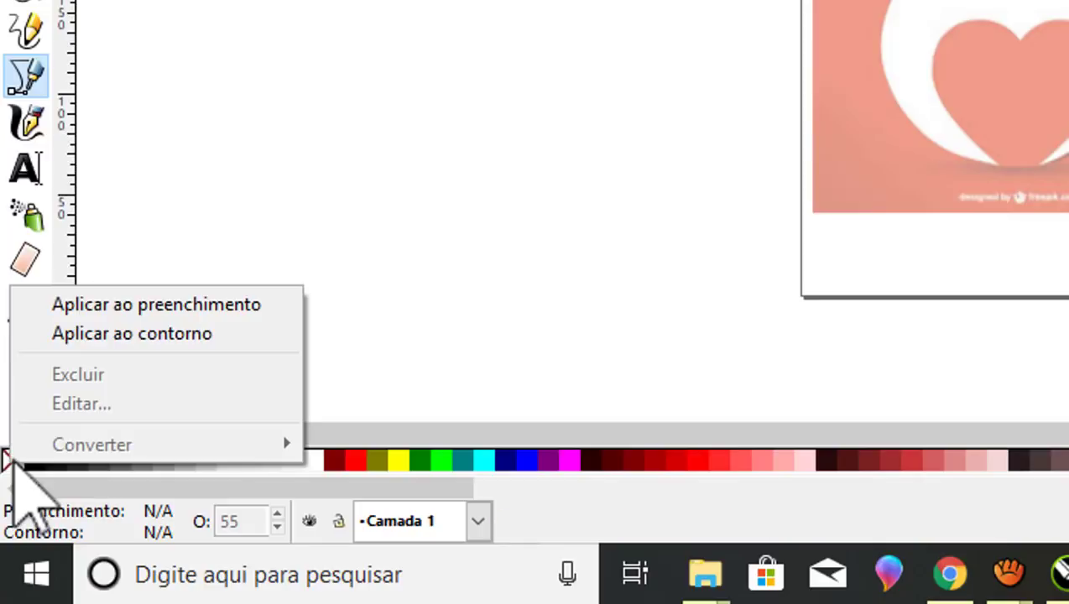
pyautogui.click(190, 306)
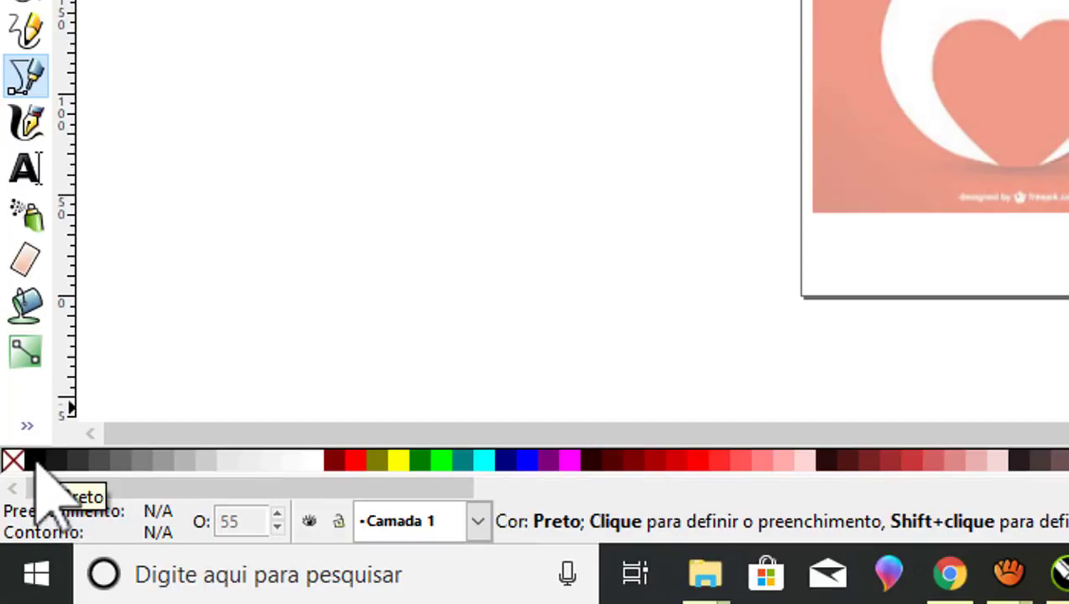
pyautogui.rightClick(35, 461)
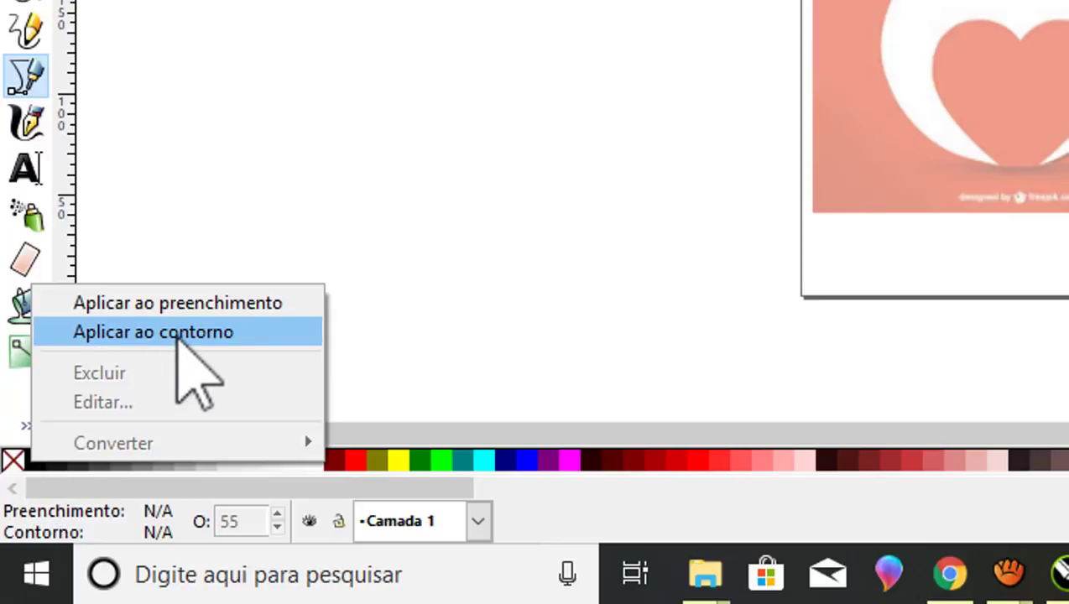
pyautogui.click(183, 334)
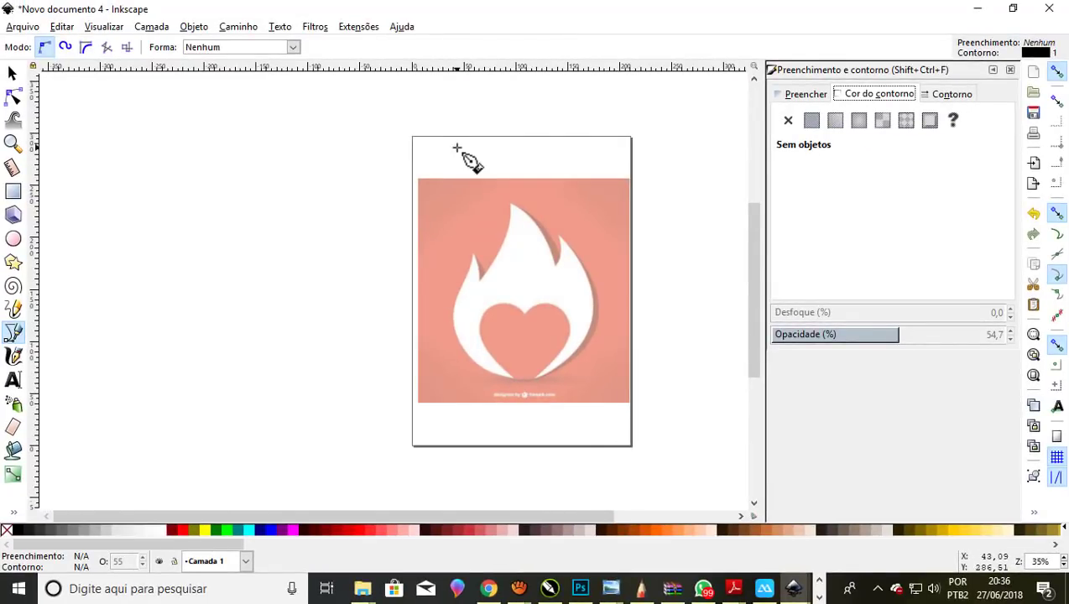
pyautogui.click(12, 144)
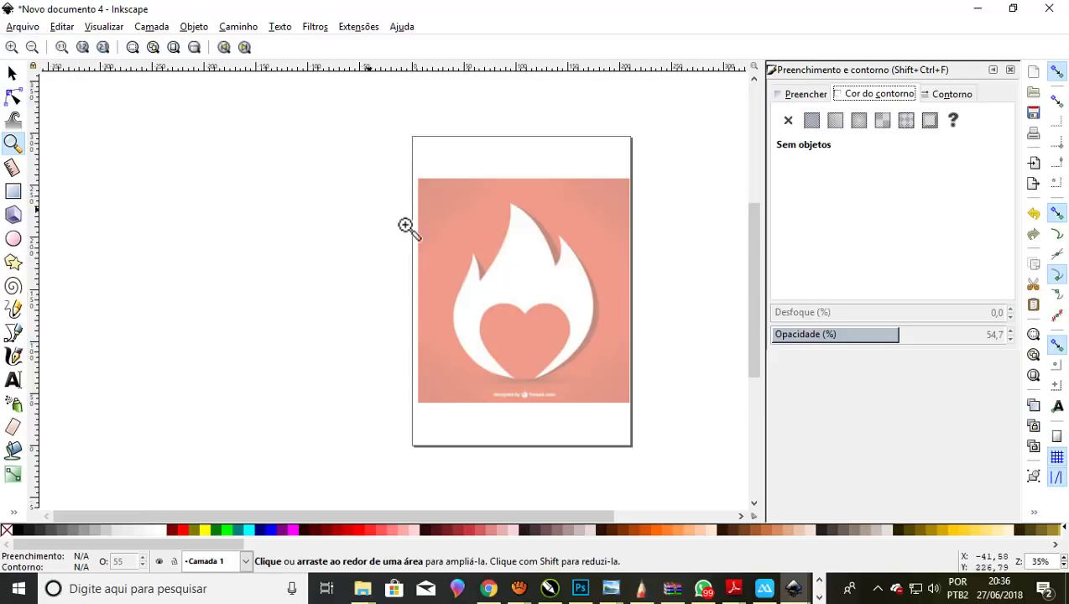
# Step: Zoom in on the flame-heart image for tracing
pyautogui.moveTo(447, 195)
pyautogui.mouseDown()
pyautogui.moveTo(571, 370)
pyautogui.moveTo(613, 392)
pyautogui.mouseUp()
pyautogui.moveTo(173, 105); pyautogui.dragTo(573, 482)
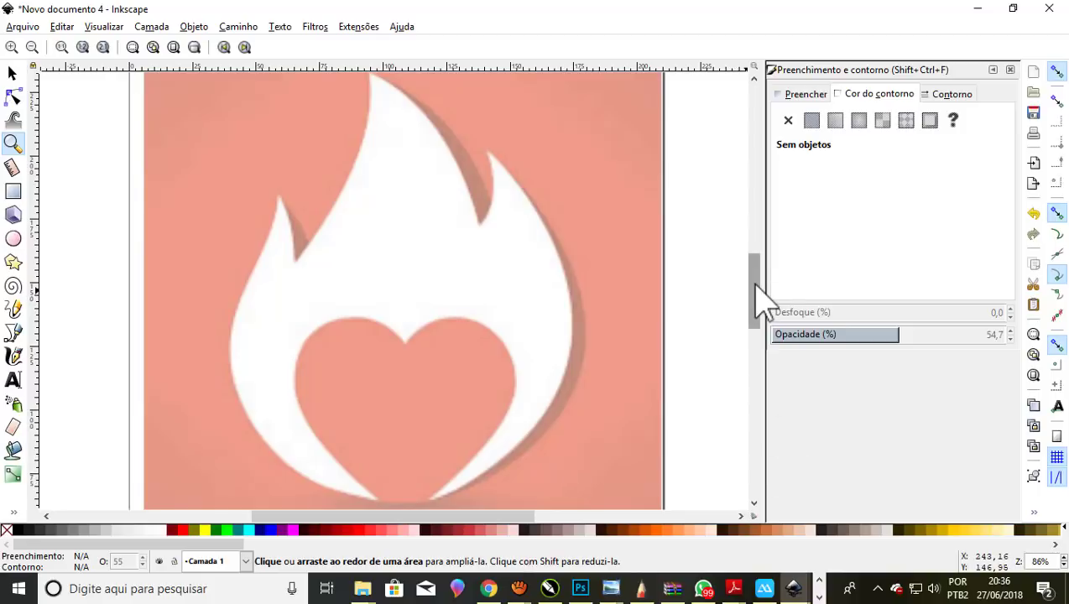
pyautogui.scroll(1, 756, 284)
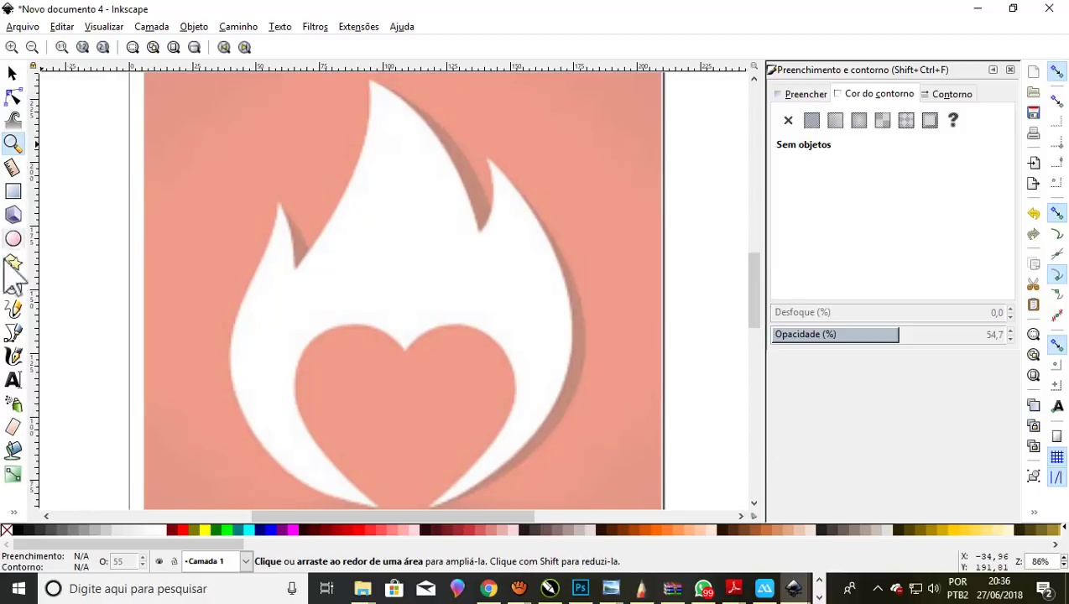
pyautogui.click(13, 334)
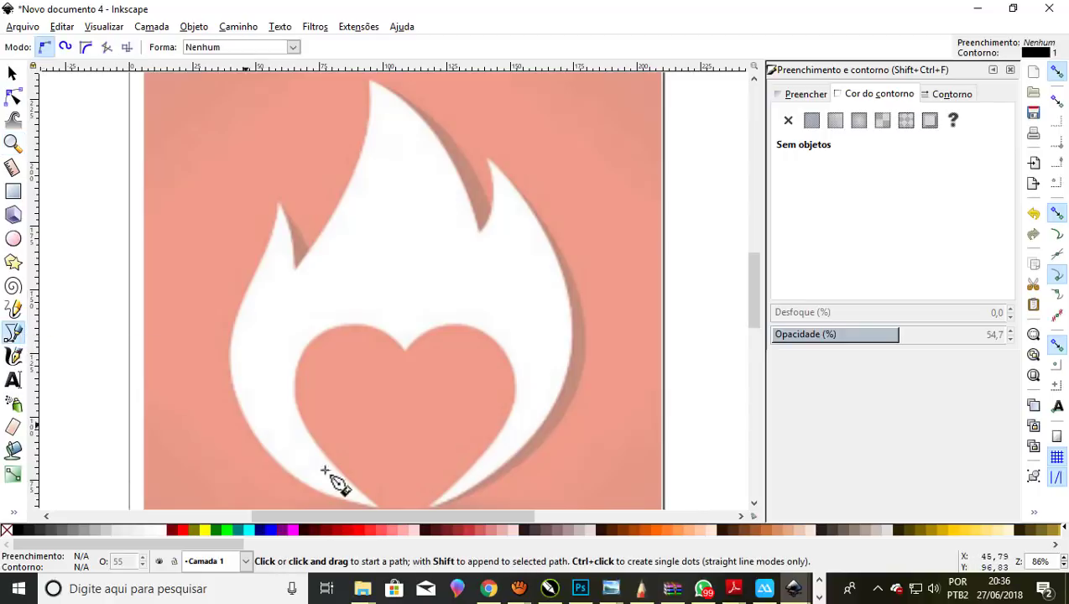
# Step: Trace the flame's bottom, left edge, tips and top, removing the misplaced nodes
pyautogui.click(378, 507)
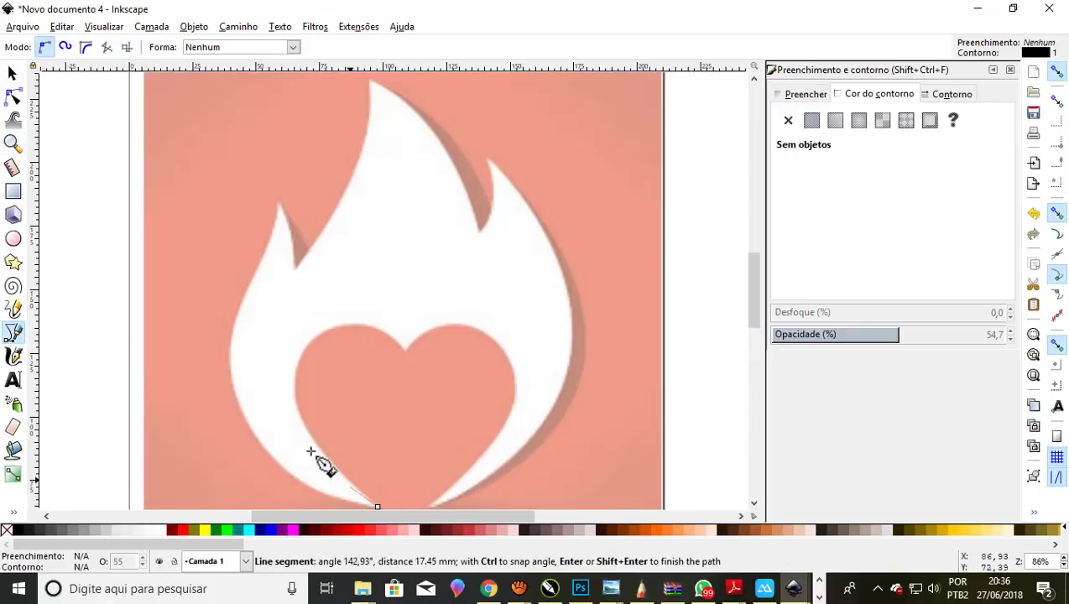
pyautogui.click(229, 344)
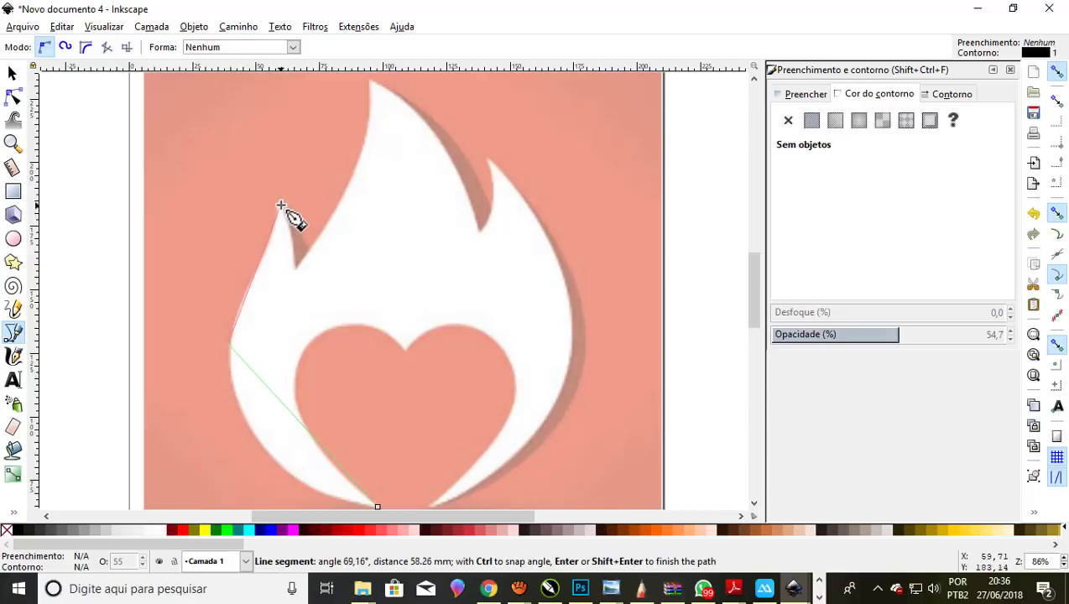
pyautogui.click(278, 203)
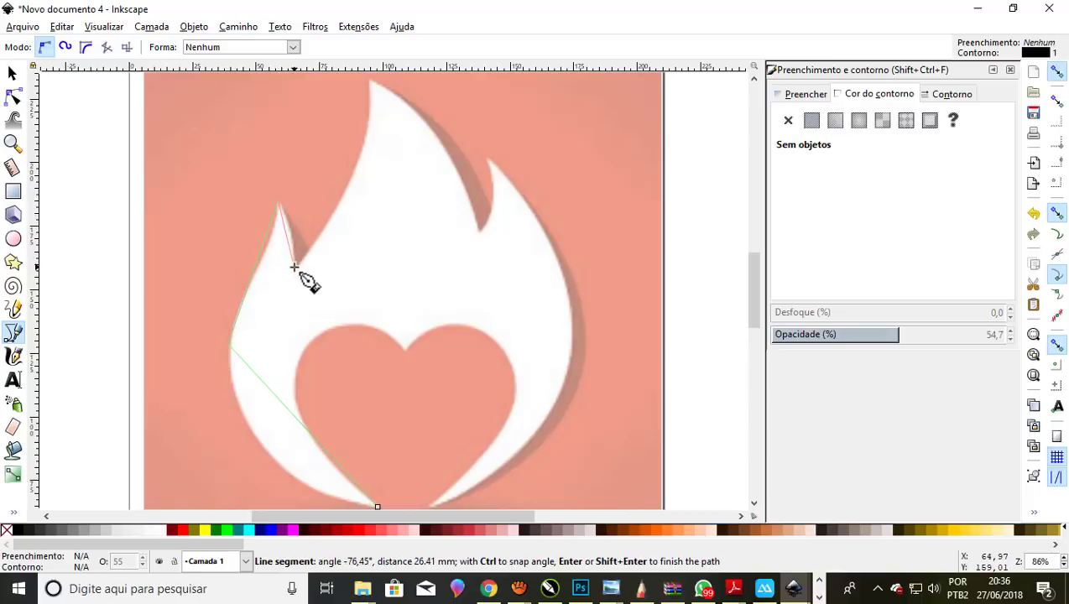
pyautogui.click(295, 268)
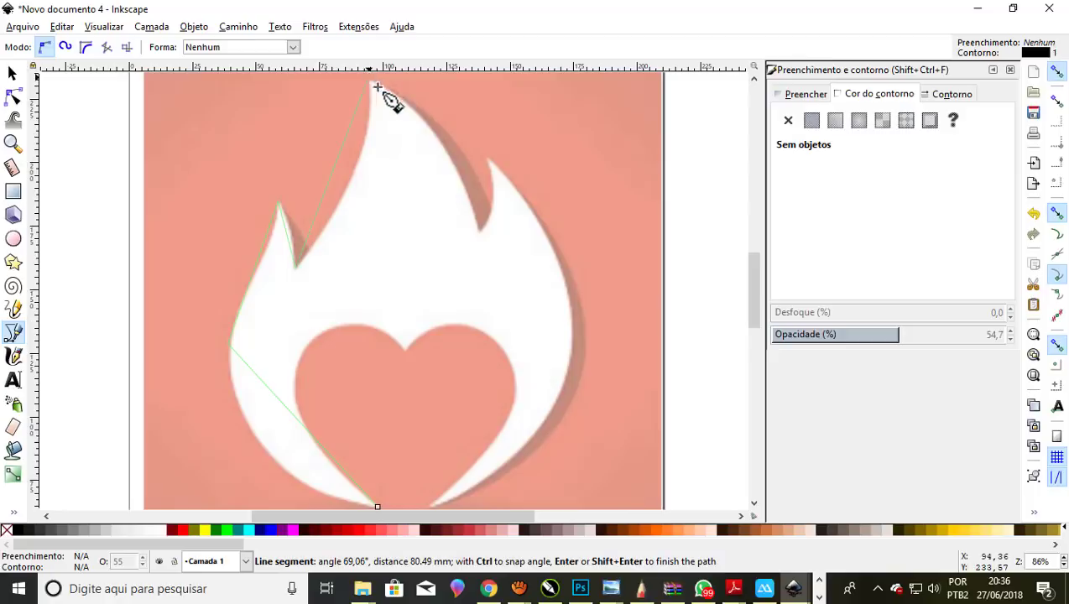
pyautogui.click(371, 81)
pyautogui.click(480, 229)
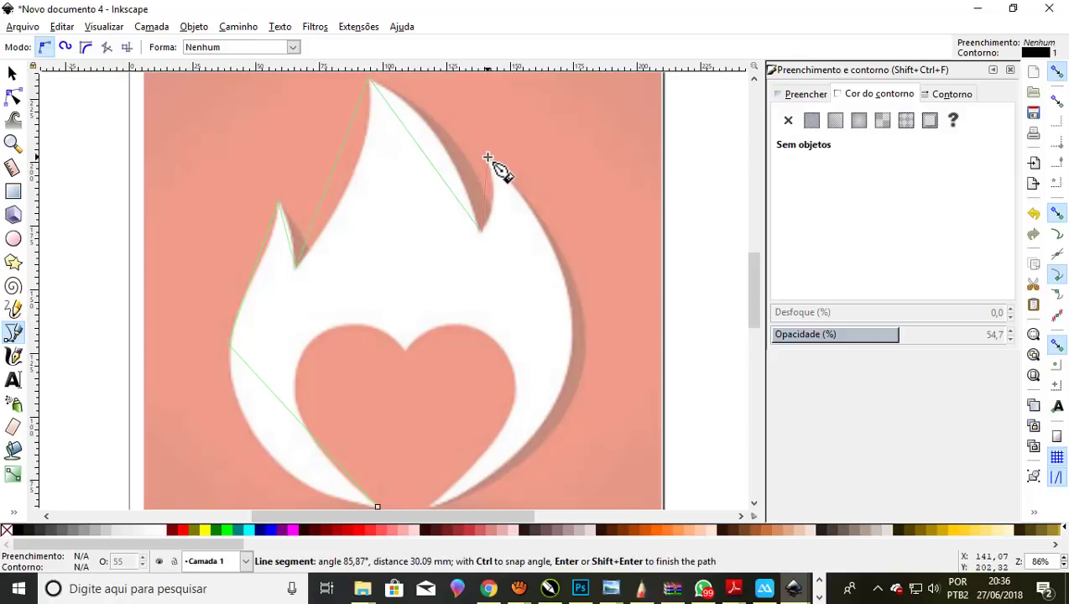
pyautogui.click(488, 158)
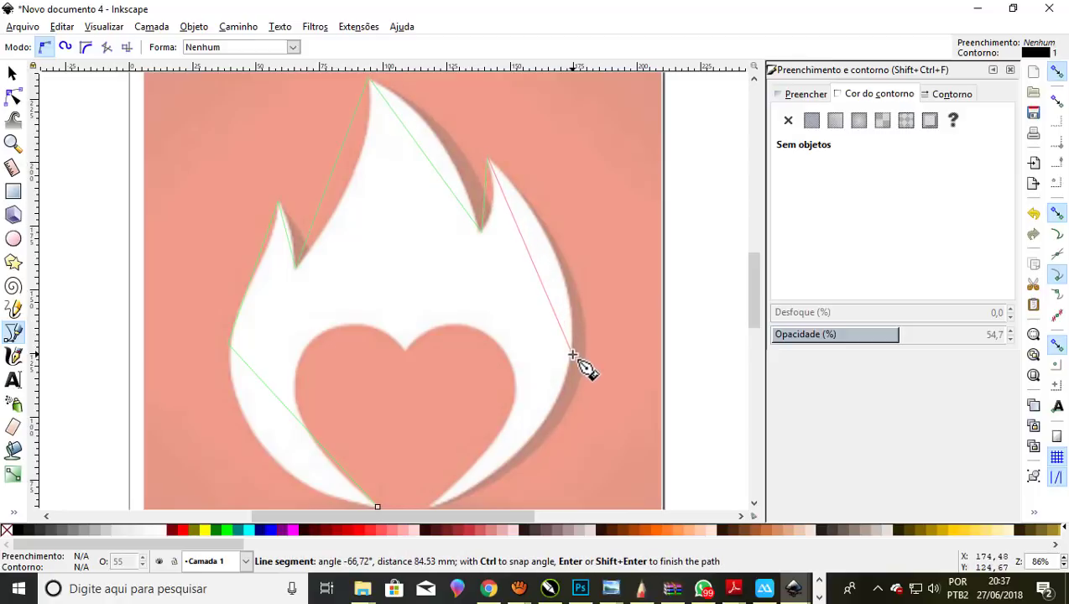
pyautogui.click(480, 229)
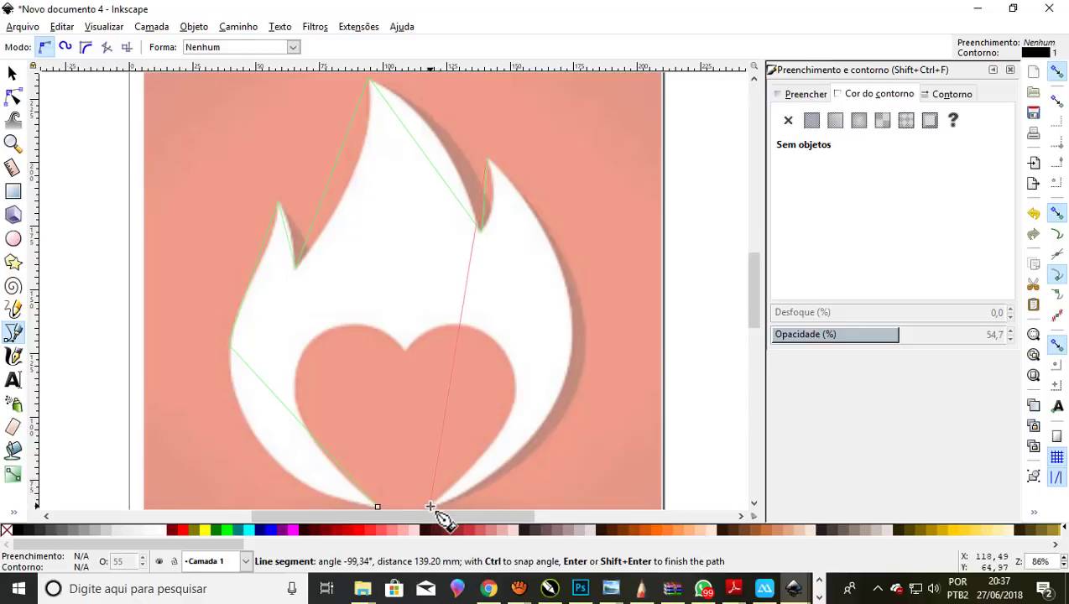
pyautogui.click(431, 506)
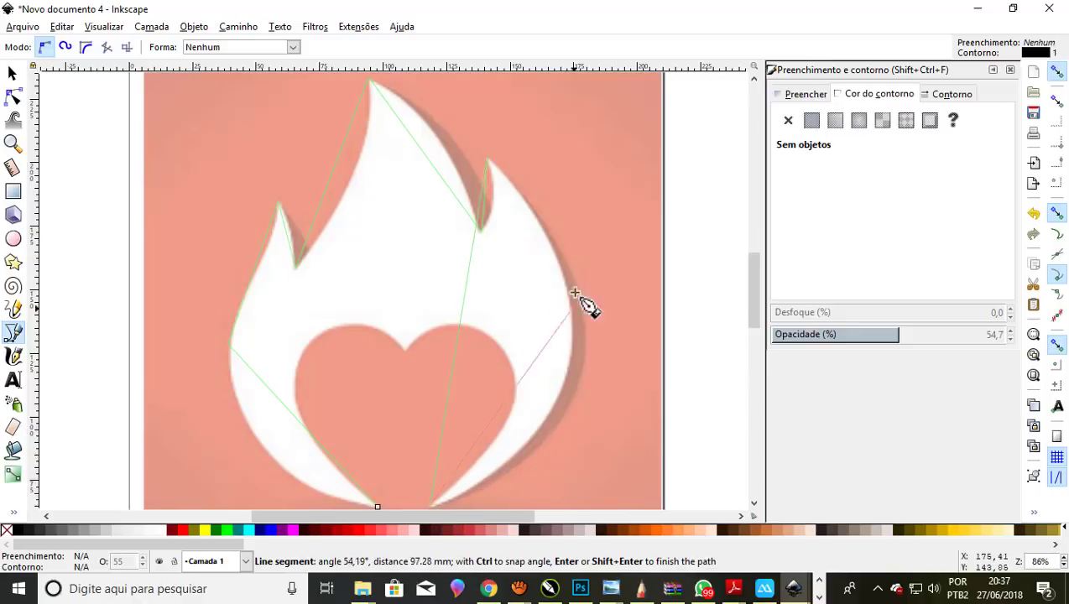
pyautogui.press('BackSpace')
pyautogui.press('BackSpace')
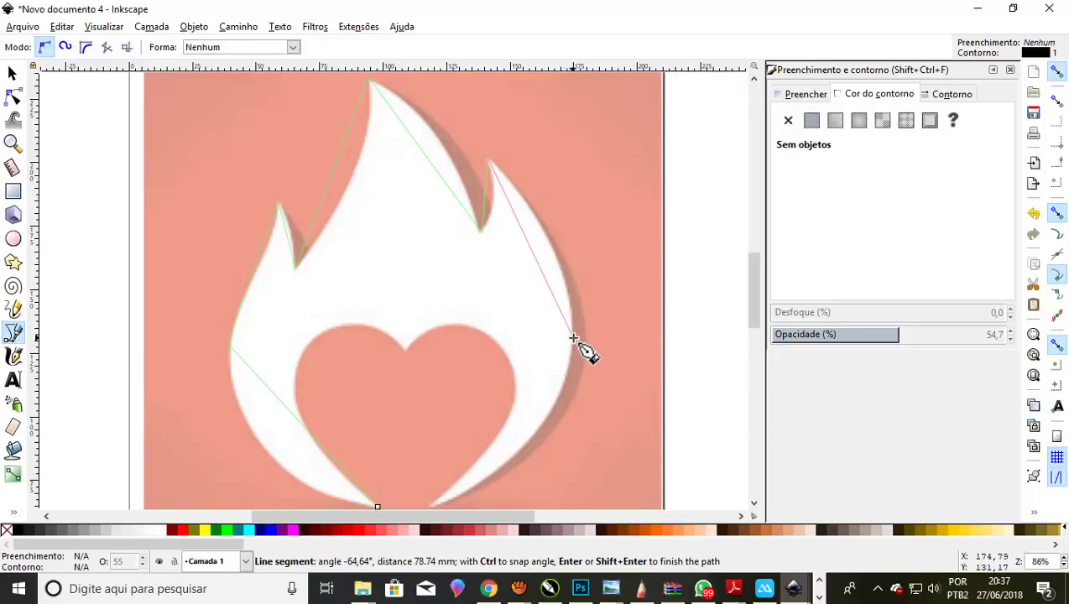
# Step: Continue the path down the flame's right edge and across the heart's top notch
pyautogui.click(571, 333)
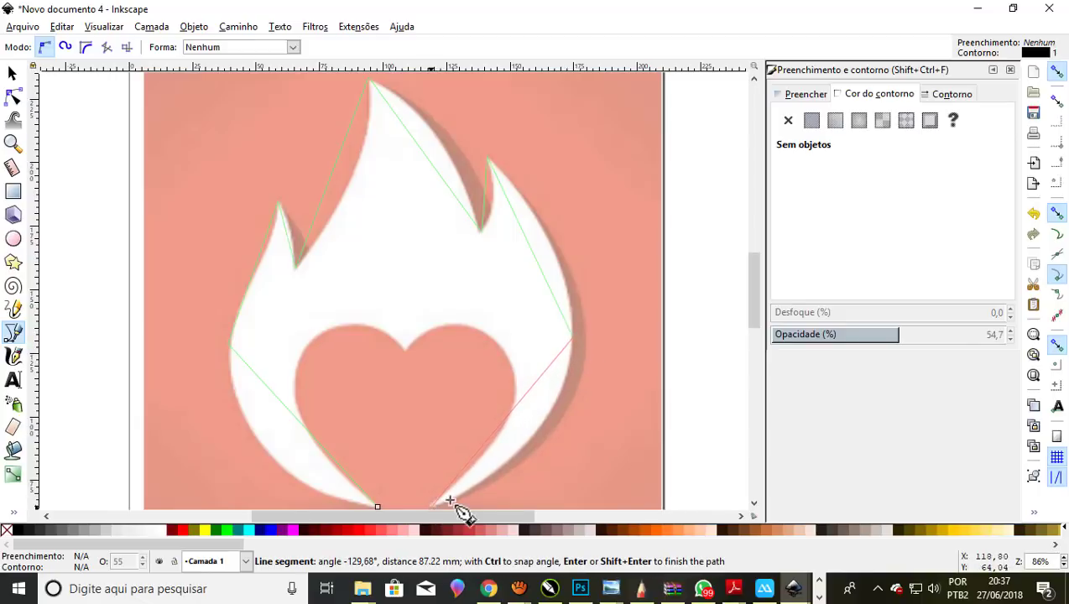
pyautogui.click(430, 504)
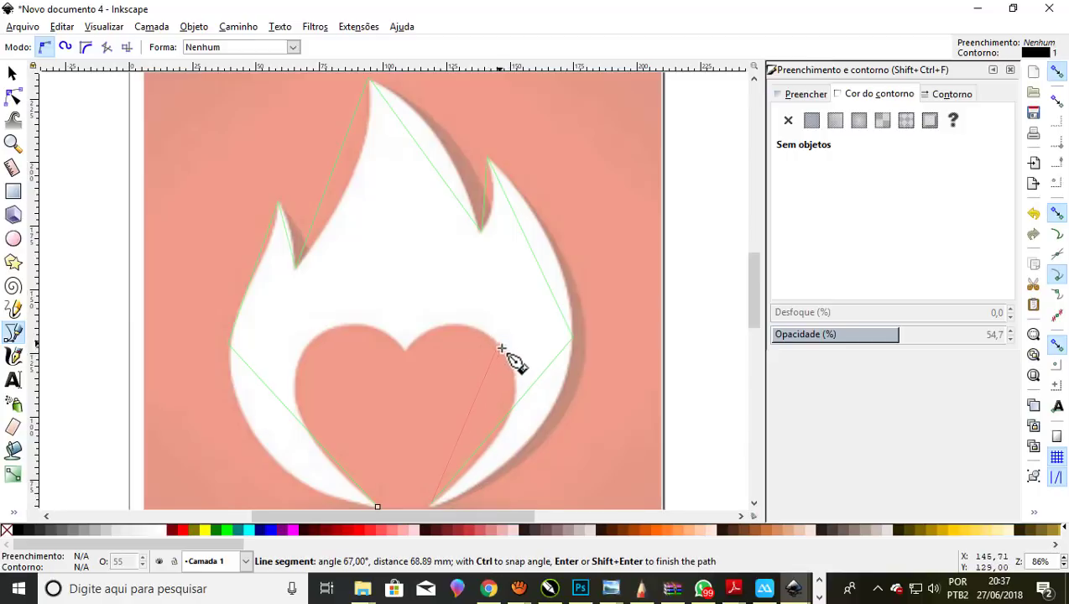
pyautogui.click(504, 356)
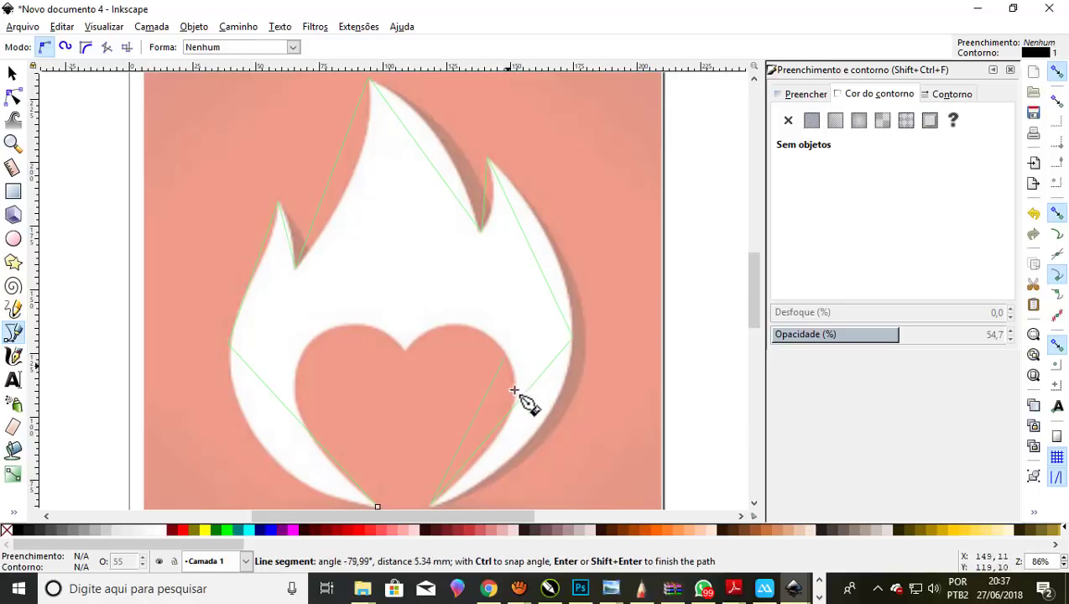
pyautogui.click(404, 350)
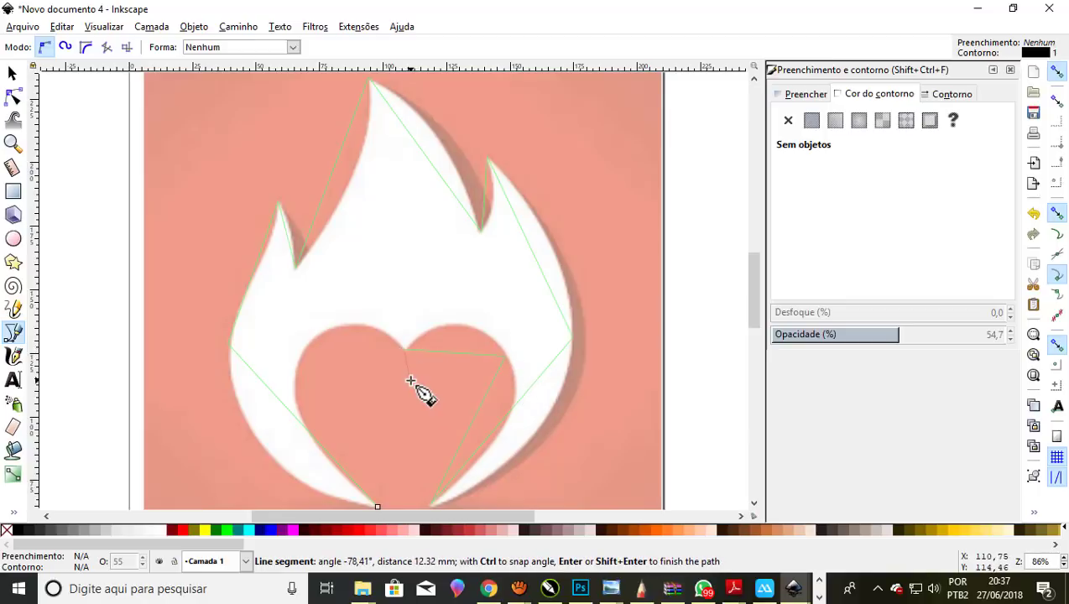
pyautogui.click(296, 385)
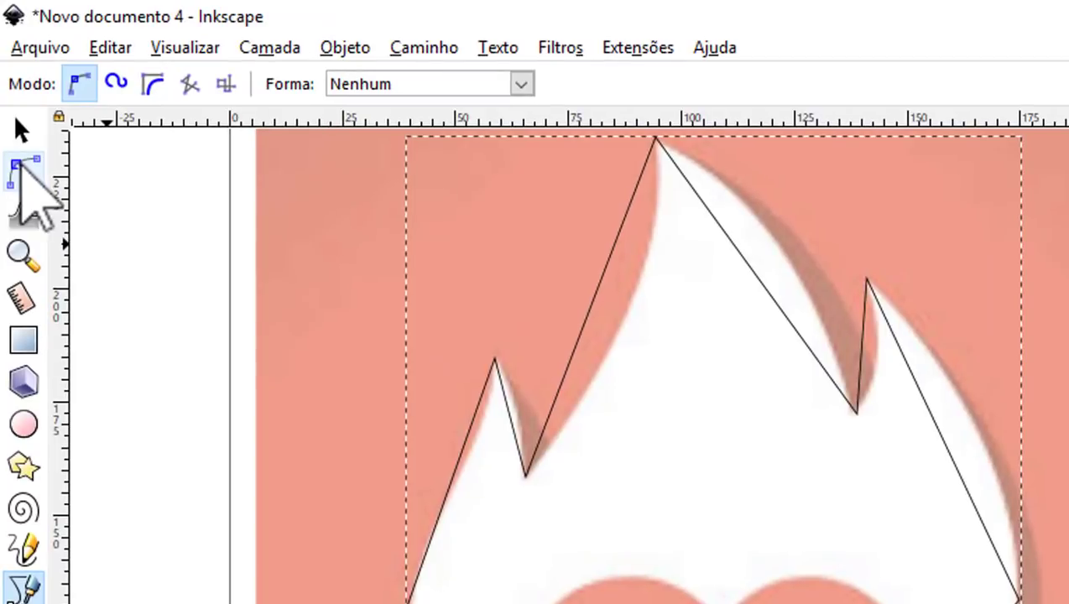
# Step: With the Node tool, bend the flame's edges and the heart's top and sides into curves
pyautogui.click(20, 171)
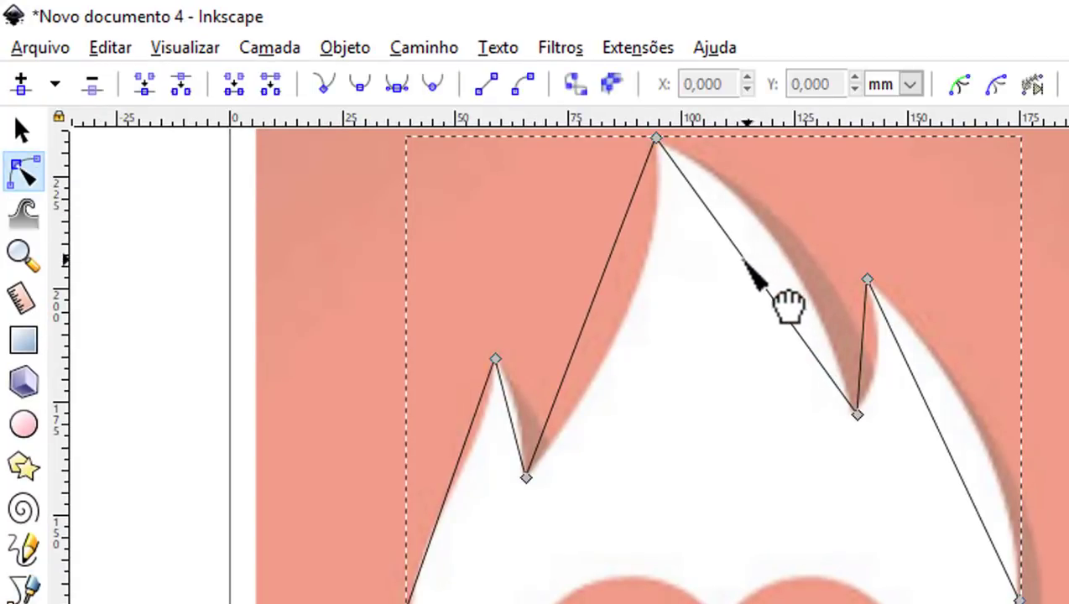
pyautogui.moveTo(754, 266); pyautogui.dragTo(791, 263)
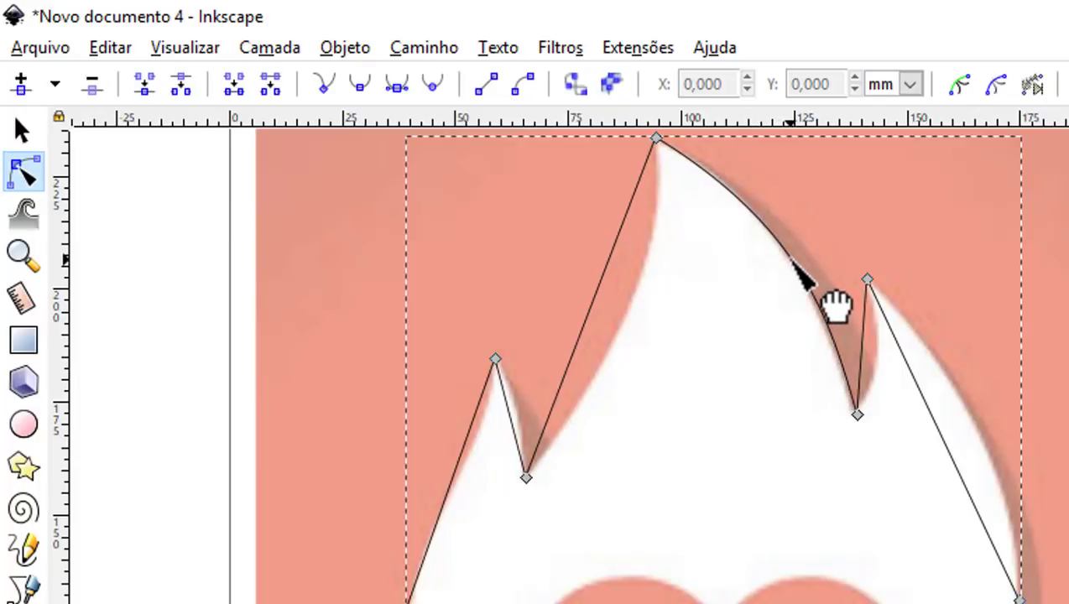
pyautogui.moveTo(950, 437); pyautogui.dragTo(997, 449)
pyautogui.moveTo(878, 359); pyautogui.dragTo(878, 356)
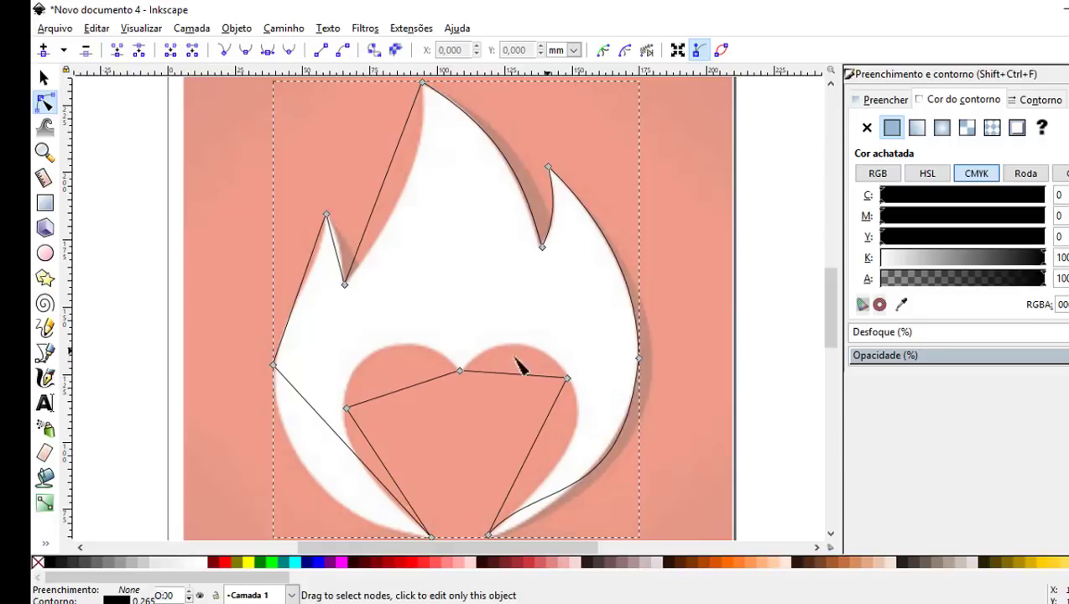
pyautogui.moveTo(518, 374); pyautogui.dragTo(520, 357)
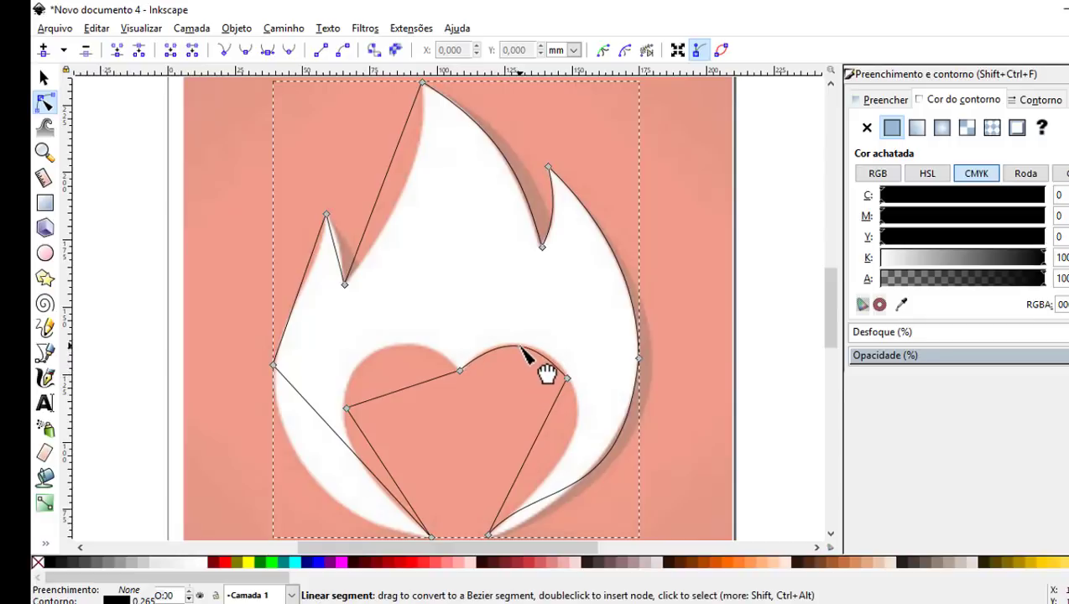
pyautogui.moveTo(542, 431); pyautogui.dragTo(569, 447)
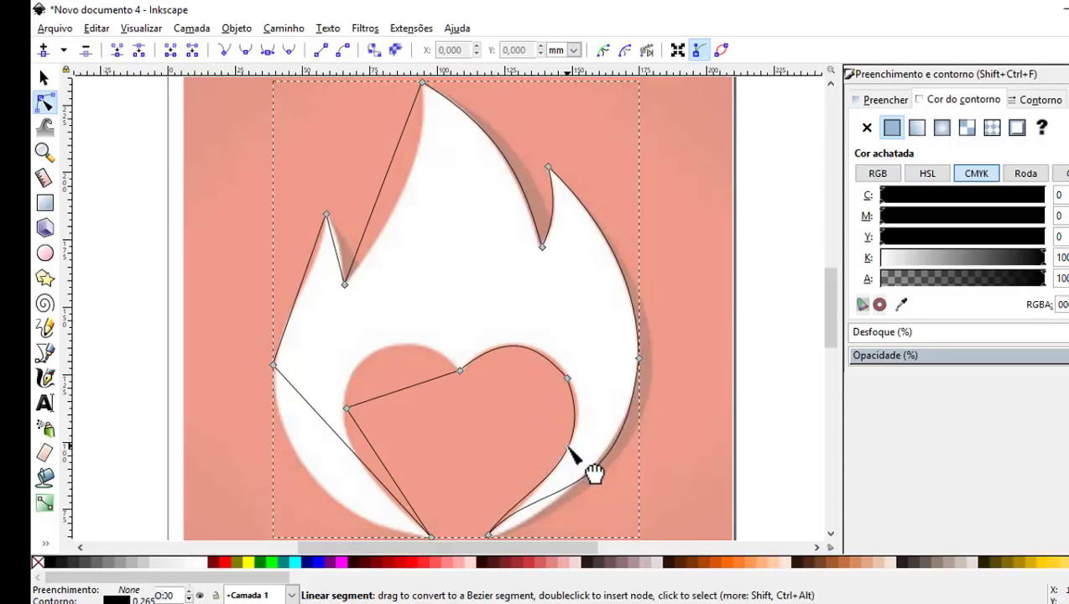
pyautogui.moveTo(439, 377)
pyautogui.mouseDown()
pyautogui.moveTo(400, 348)
pyautogui.moveTo(419, 347)
pyautogui.mouseUp()
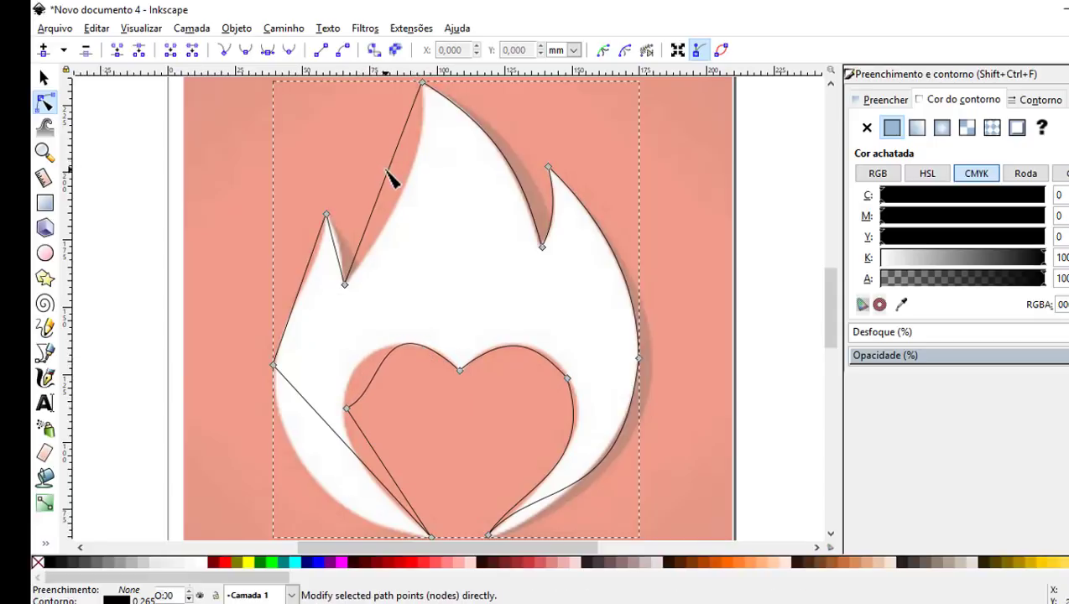
pyautogui.moveTo(389, 172); pyautogui.dragTo(410, 196)
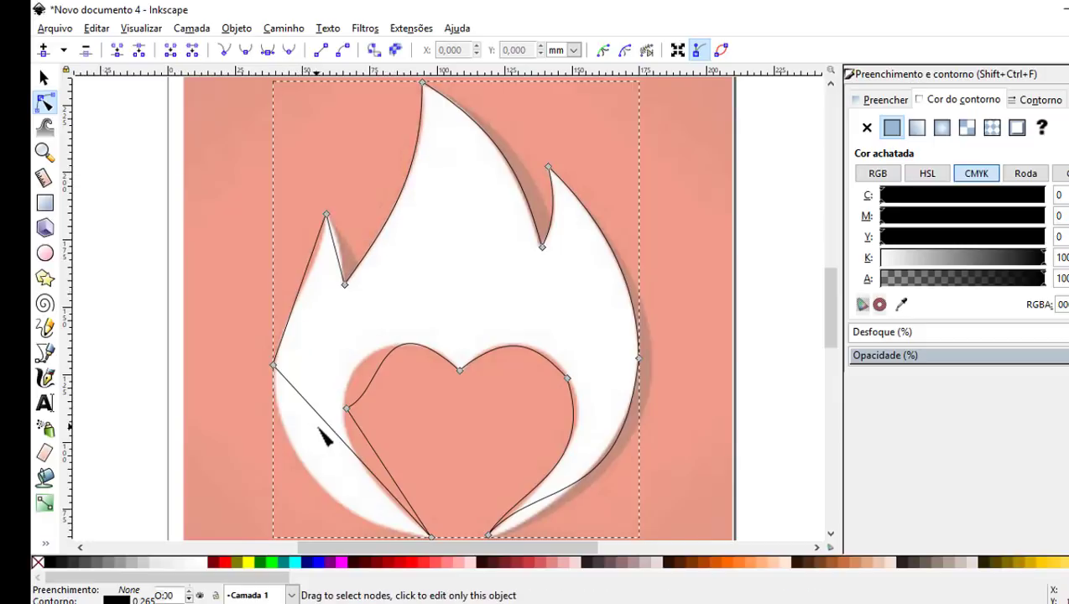
pyautogui.moveTo(360, 457)
pyautogui.mouseDown()
pyautogui.moveTo(347, 510)
pyautogui.moveTo(334, 501)
pyautogui.mouseUp()
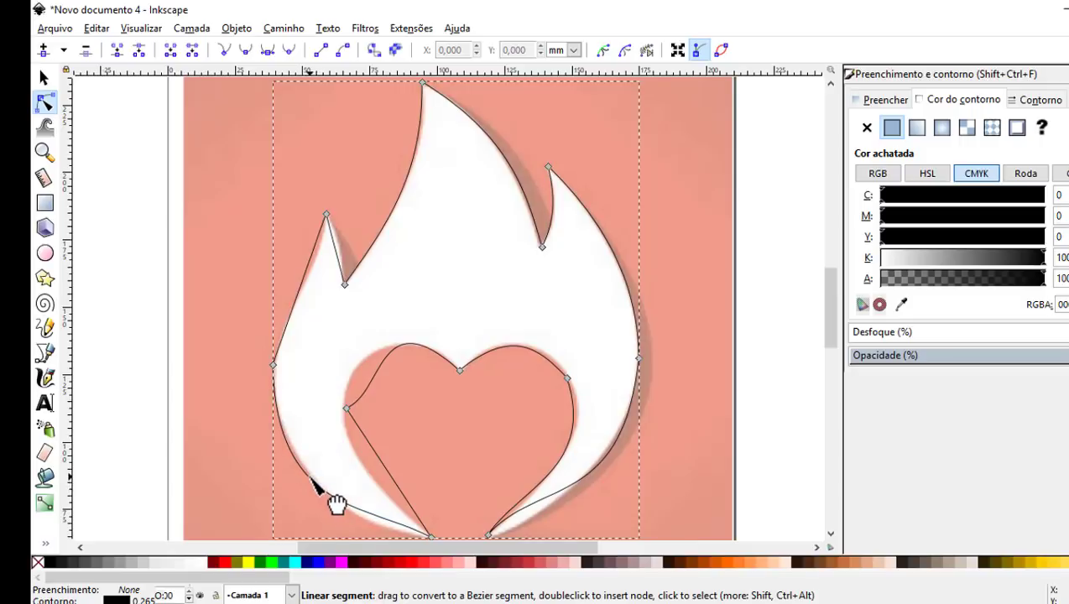
# Step: Select the heart's left corner node and drag to reshape the curves around it
pyautogui.scroll(-2, 375, 340)
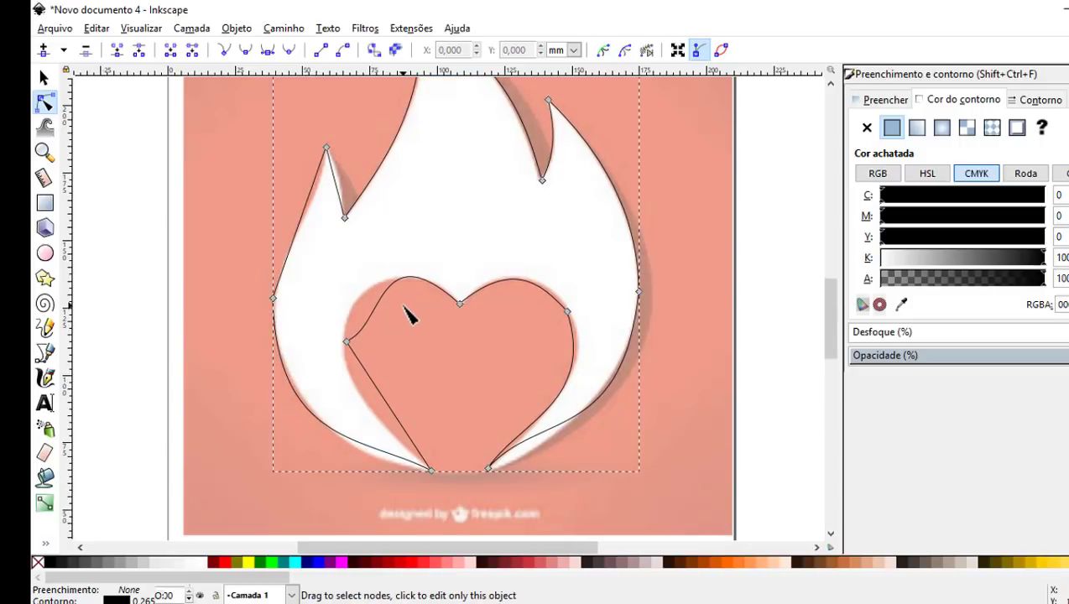
pyautogui.scroll(2, 409, 312)
pyautogui.scroll(-4, 409, 312)
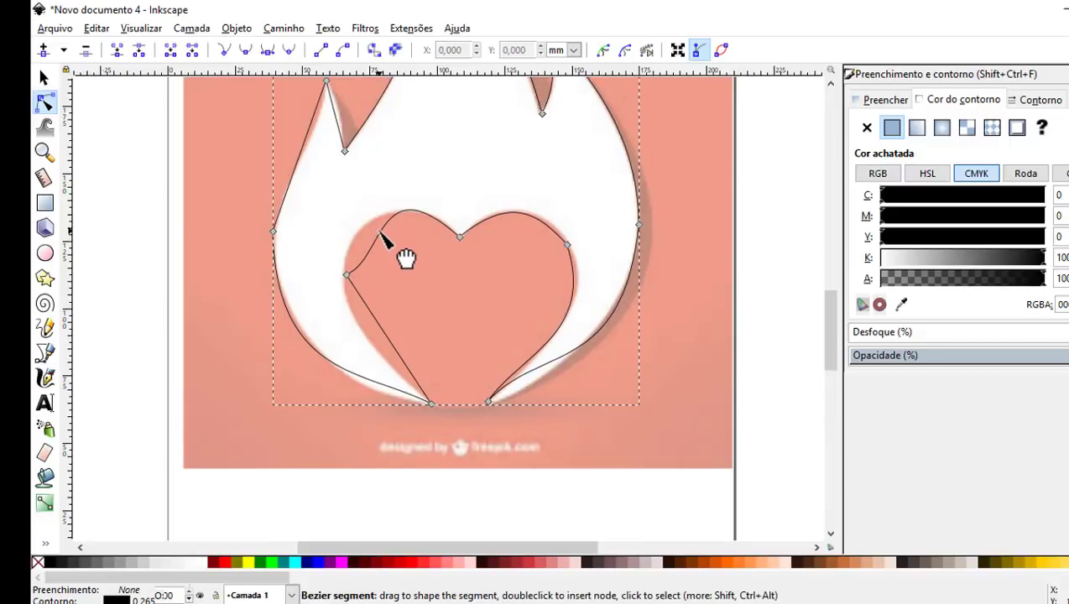
pyautogui.scroll(1, 398, 252)
pyautogui.scroll(1, 398, 247)
pyautogui.scroll(1, 390, 203)
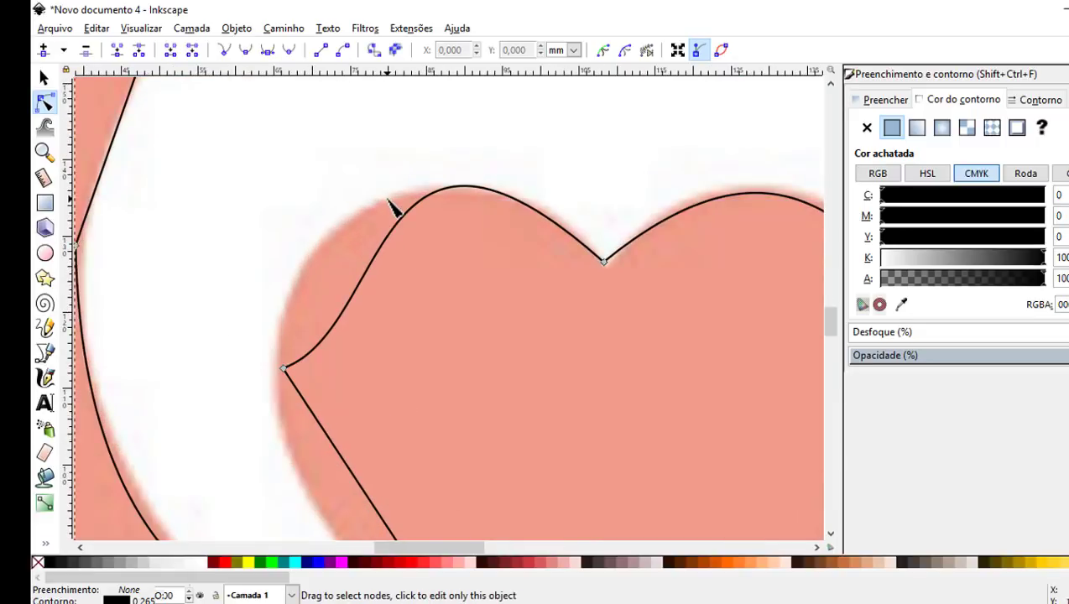
pyautogui.click(284, 369)
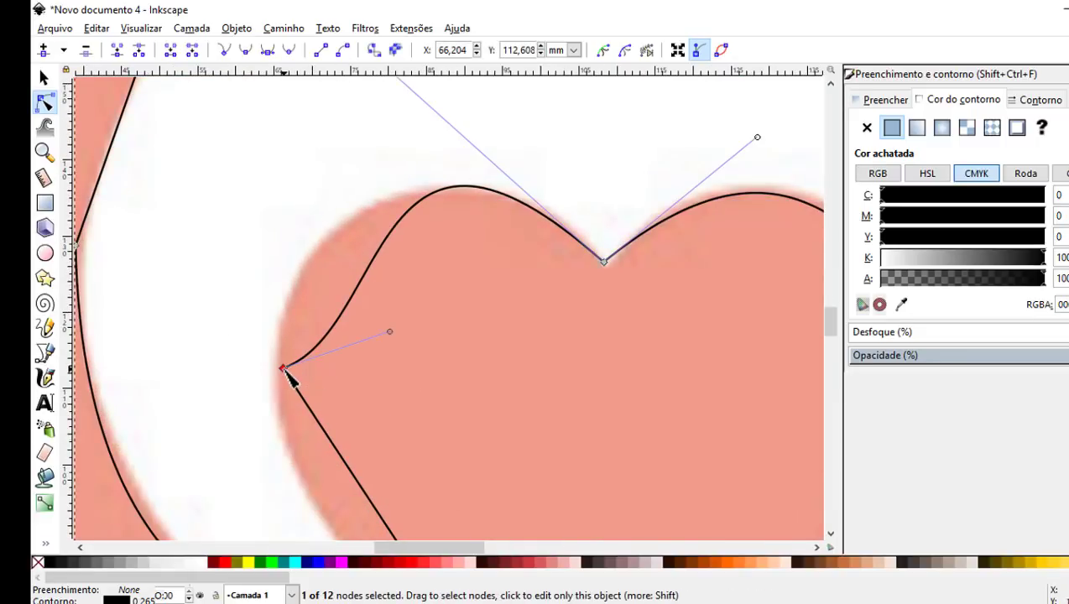
pyautogui.moveTo(389, 332)
pyautogui.mouseDown()
pyautogui.moveTo(341, 305)
pyautogui.moveTo(303, 329)
pyautogui.moveTo(269, 320)
pyautogui.moveTo(251, 330)
pyautogui.mouseUp()
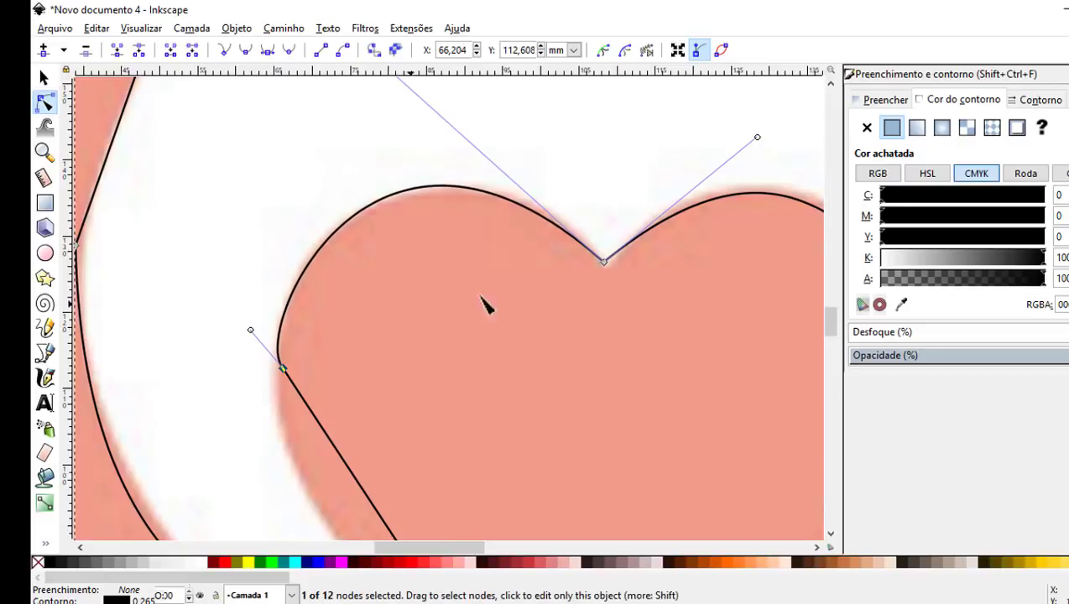
pyautogui.scroll(-2, 513, 367)
pyautogui.scroll(3, 514, 367)
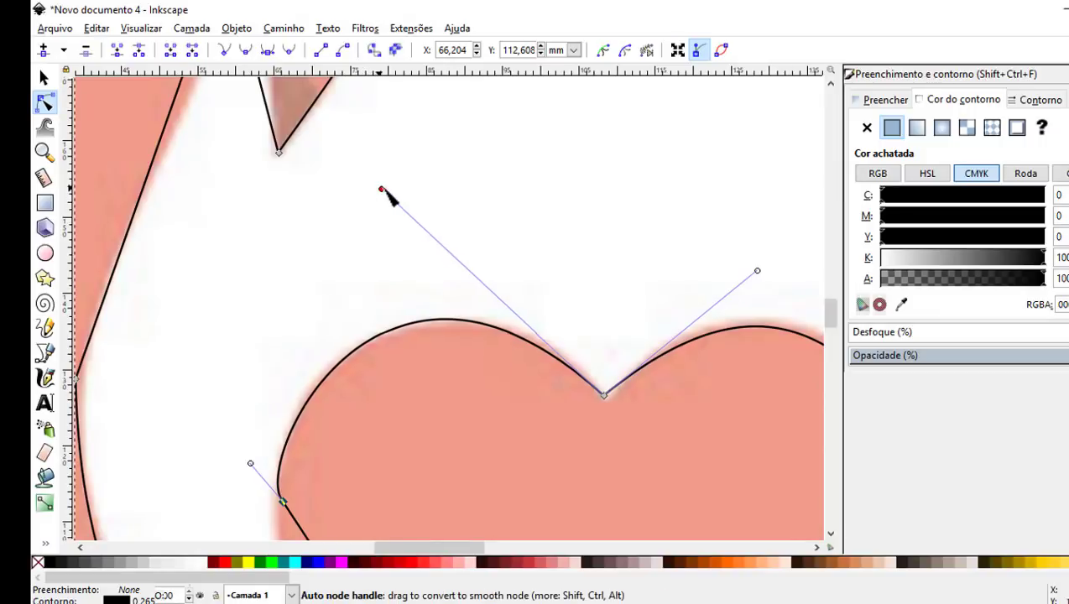
pyautogui.moveTo(387, 191); pyautogui.dragTo(411, 193)
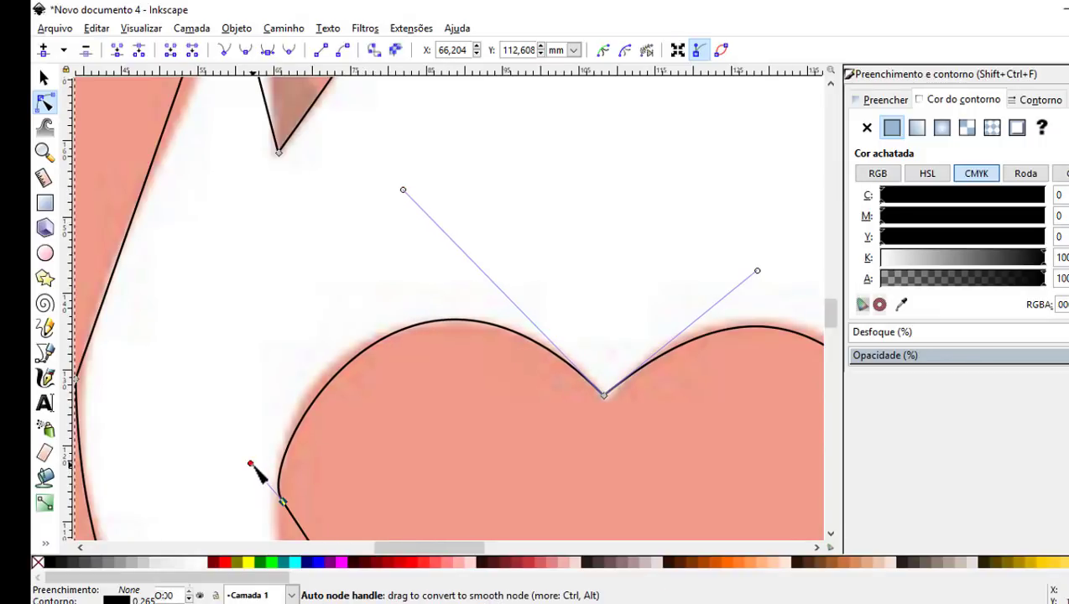
pyautogui.moveTo(250, 464); pyautogui.dragTo(263, 449)
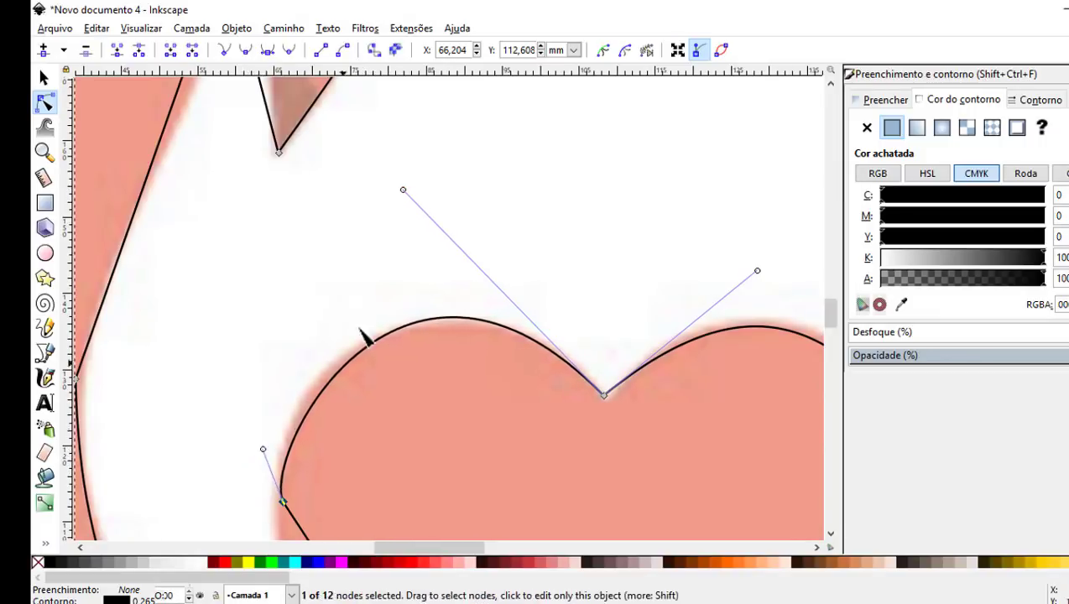
# Step: Curve the edge below the heart's left node, nudge the node, and make it smooth
pyautogui.scroll(-3, 361, 328)
pyautogui.scroll(-2, 365, 327)
pyautogui.moveTo(405, 346)
pyautogui.mouseDown()
pyautogui.moveTo(359, 344)
pyautogui.moveTo(369, 368)
pyautogui.mouseUp()
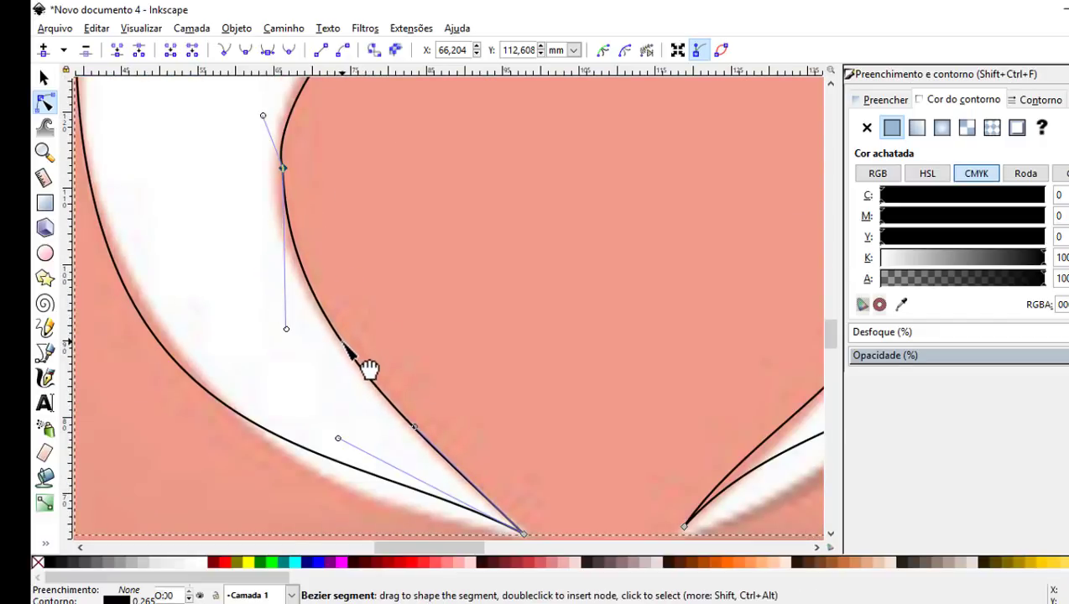
pyautogui.scroll(1, 334, 308)
pyautogui.scroll(2, 334, 308)
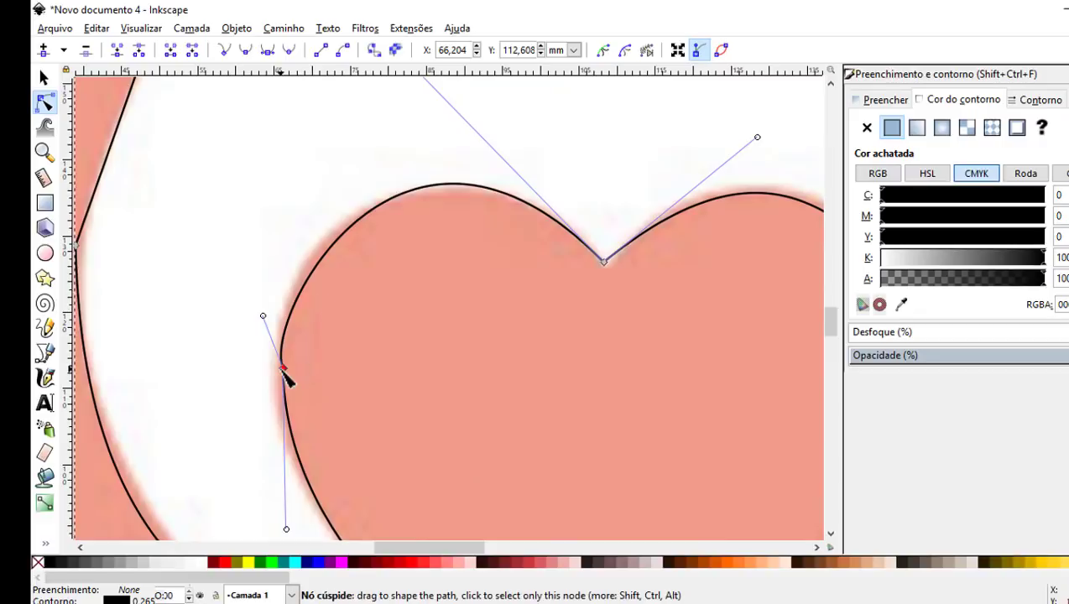
pyautogui.moveTo(281, 372); pyautogui.dragTo(284, 378)
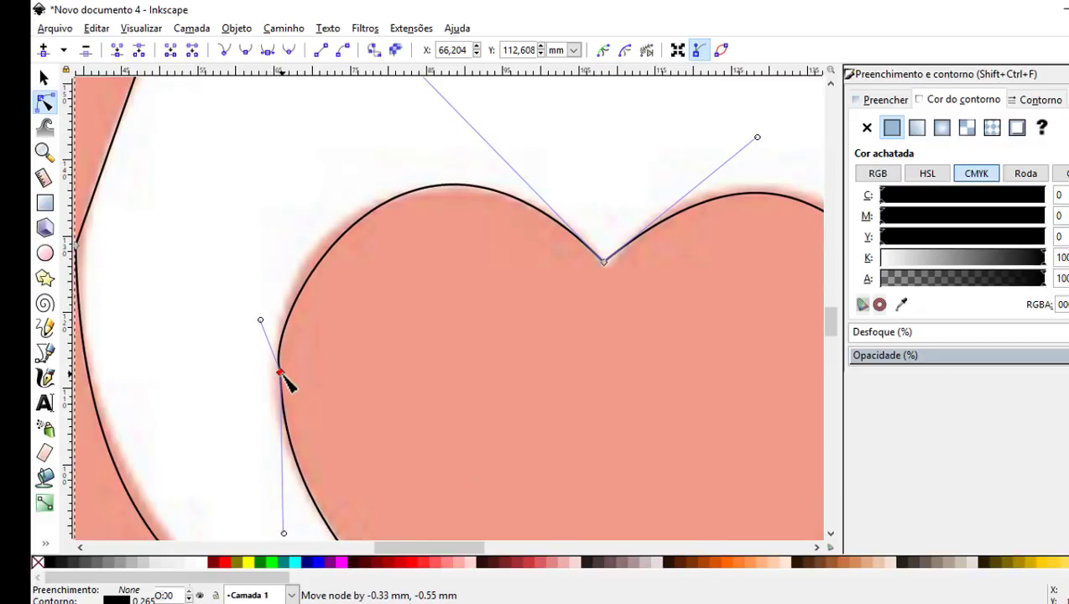
pyautogui.moveTo(259, 318)
pyautogui.mouseDown()
pyautogui.moveTo(270, 294)
pyautogui.moveTo(262, 307)
pyautogui.mouseUp()
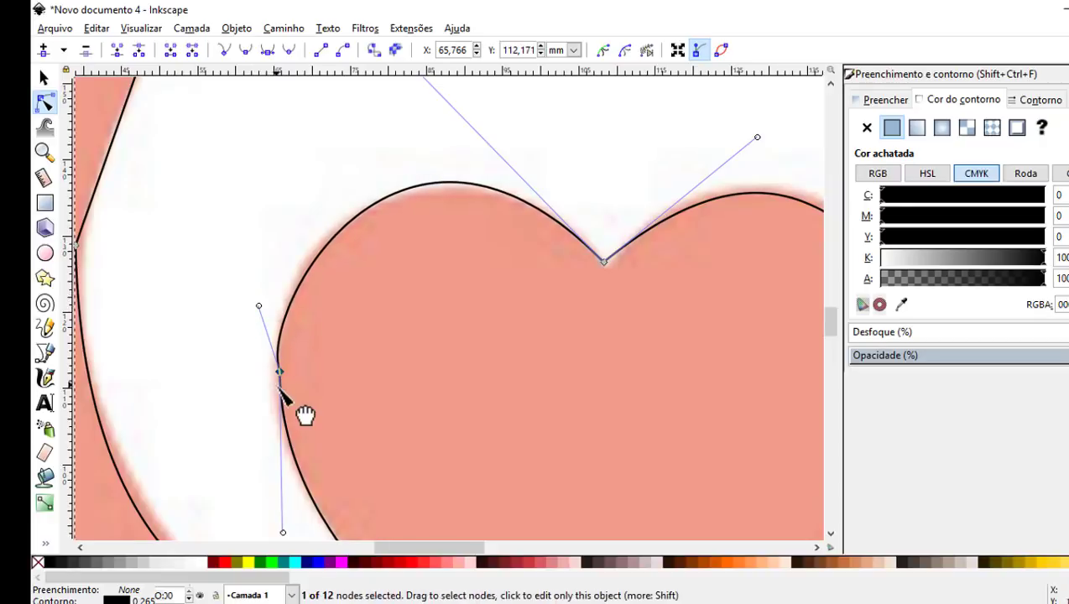
pyautogui.scroll(1, 290, 390)
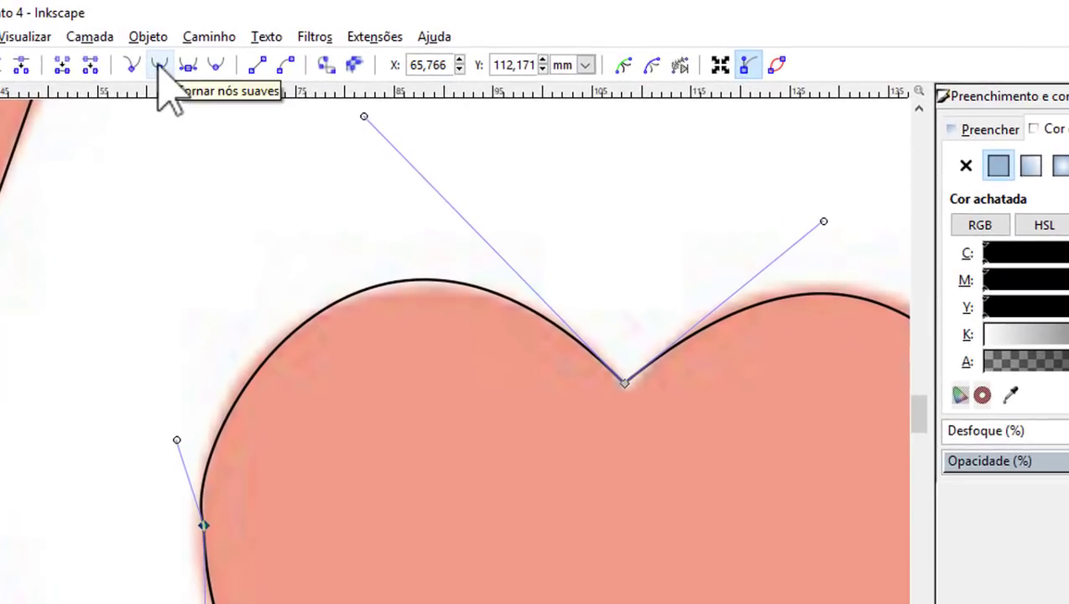
pyautogui.click(160, 64)
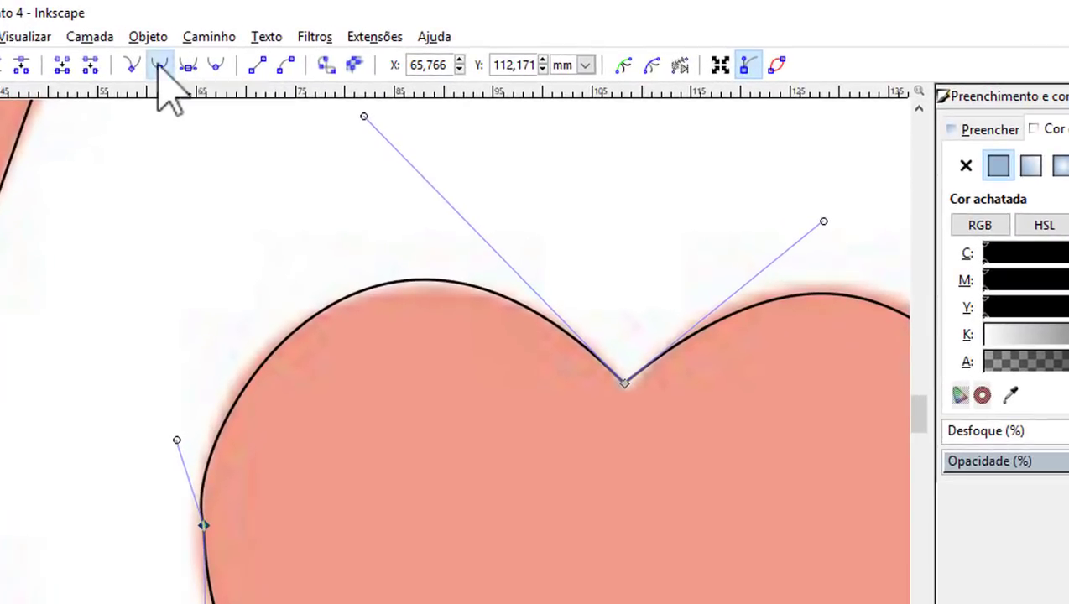
# Step: Adjust the curves above and below the heart's left node and refine the top-left curve
pyautogui.scroll(-5, 227, 174)
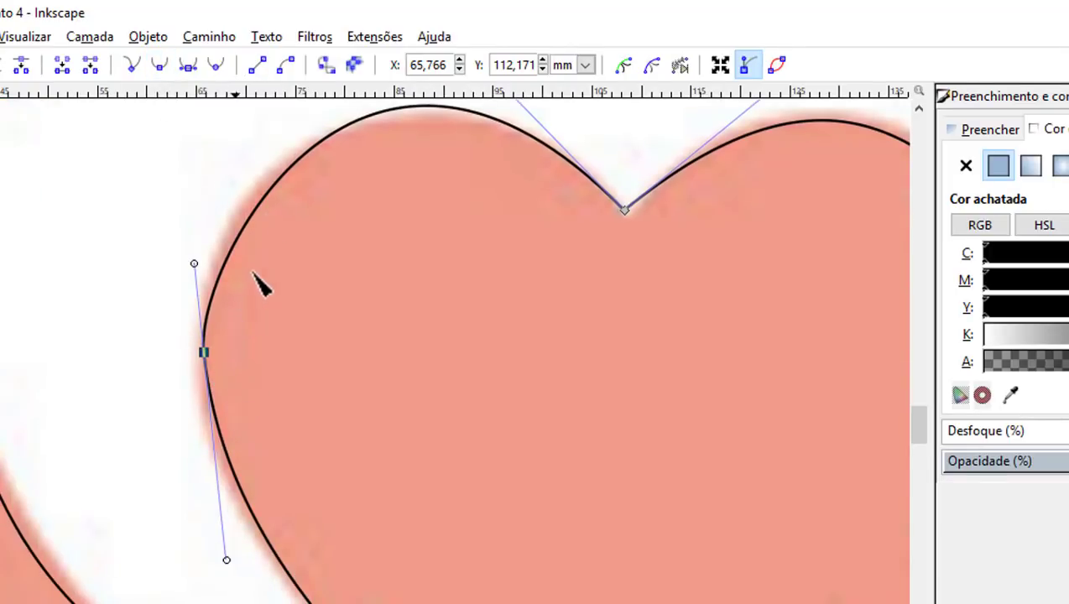
pyautogui.scroll(2, 214, 296)
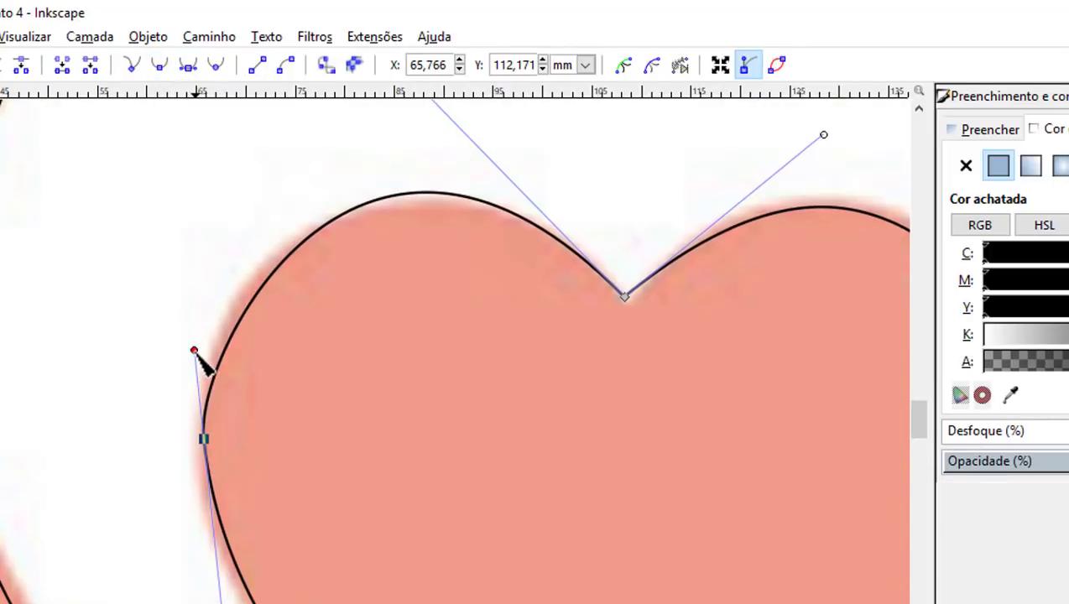
pyautogui.moveTo(193, 351); pyautogui.dragTo(189, 332)
pyautogui.scroll(-2, 208, 340)
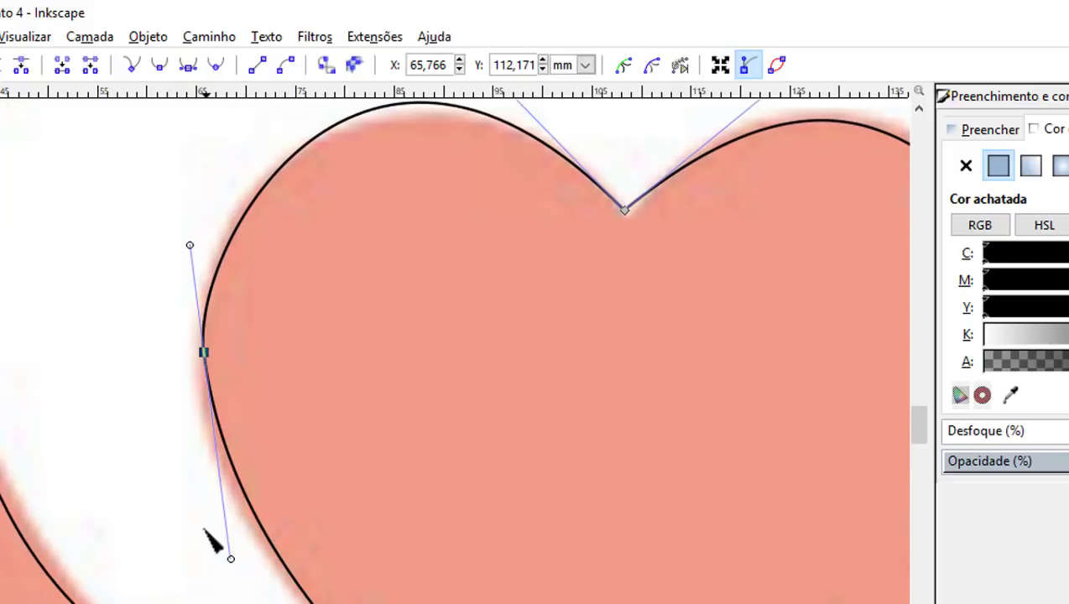
pyautogui.moveTo(232, 560); pyautogui.dragTo(230, 579)
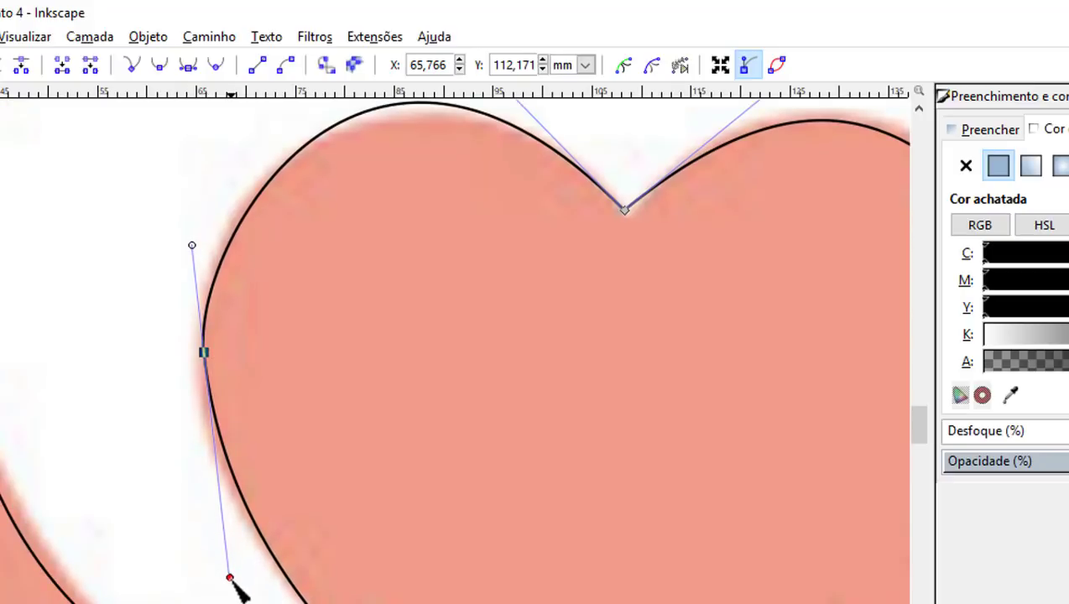
pyautogui.moveTo(203, 353)
pyautogui.mouseDown()
pyautogui.moveTo(220, 353)
pyautogui.moveTo(198, 356)
pyautogui.mouseUp()
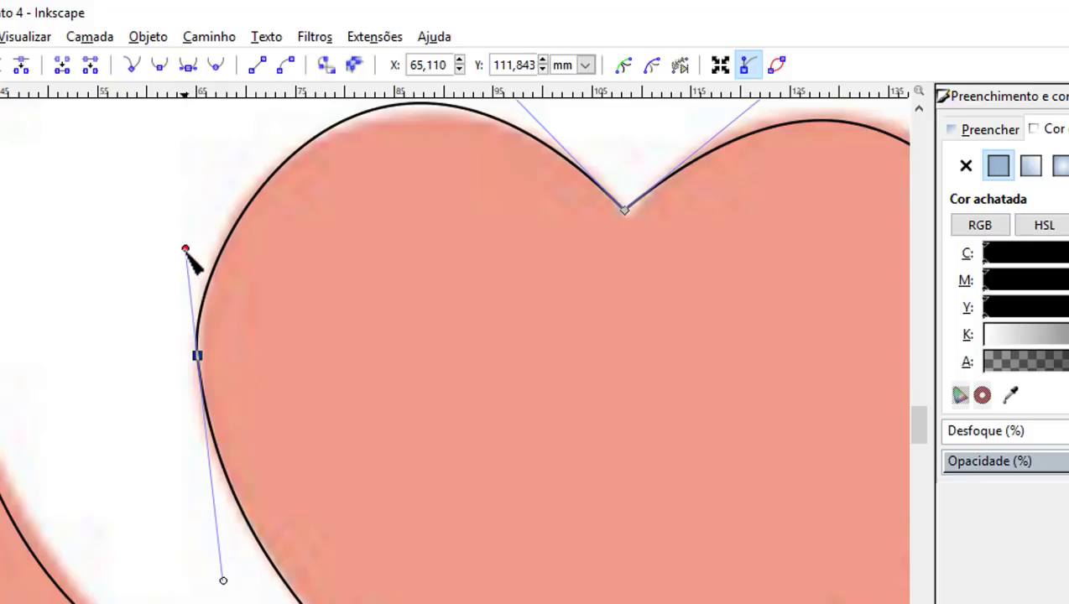
pyautogui.moveTo(186, 249)
pyautogui.mouseDown()
pyautogui.moveTo(187, 214)
pyautogui.moveTo(186, 234)
pyautogui.mouseUp()
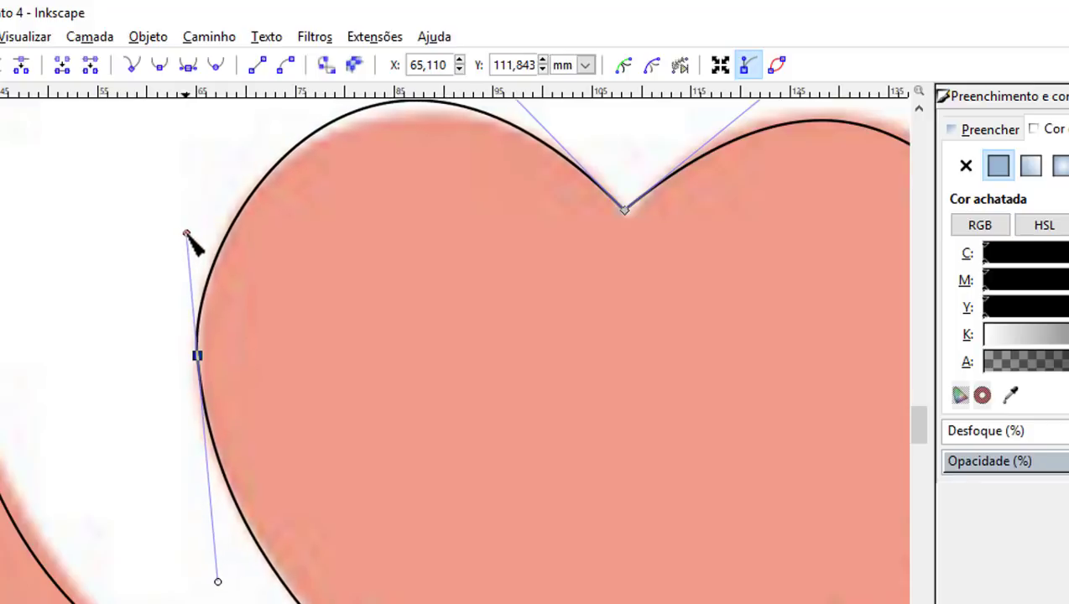
pyautogui.scroll(3, 226, 402)
pyautogui.scroll(-3, 251, 344)
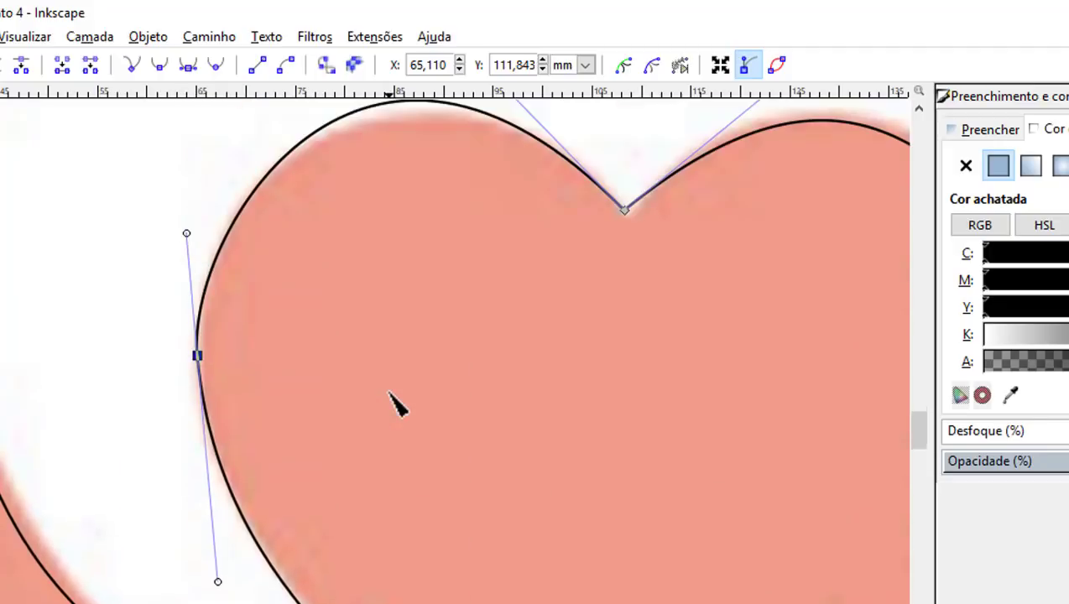
pyautogui.scroll(2, 395, 404)
pyautogui.scroll(2, 394, 405)
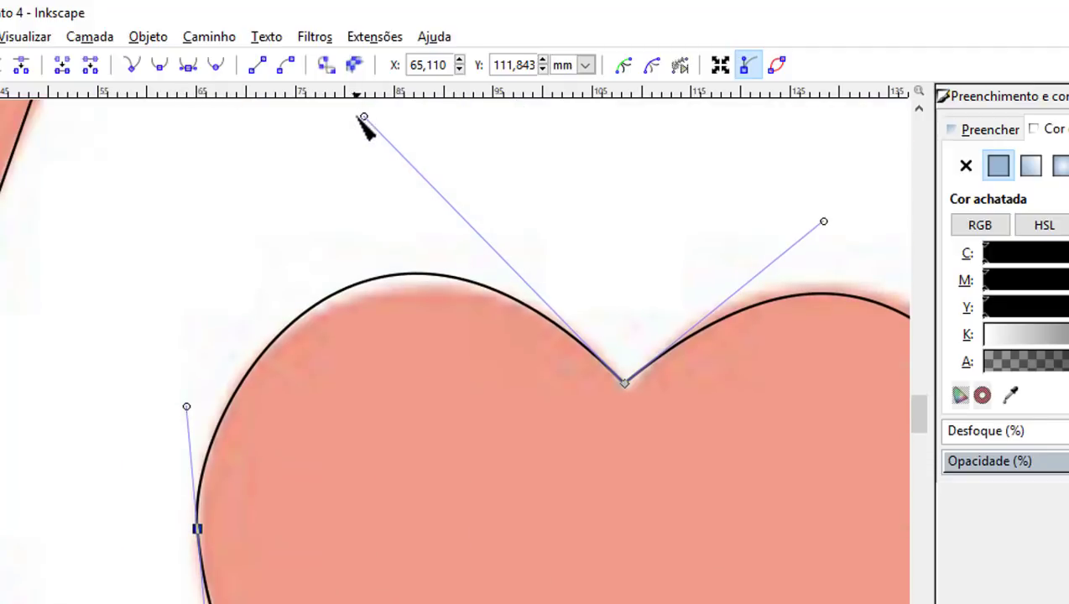
# Step: Drag the top and left handles so the left lobe matches the reference heart
pyautogui.moveTo(370, 122)
pyautogui.mouseDown()
pyautogui.moveTo(370, 153)
pyautogui.moveTo(393, 153)
pyautogui.mouseUp()
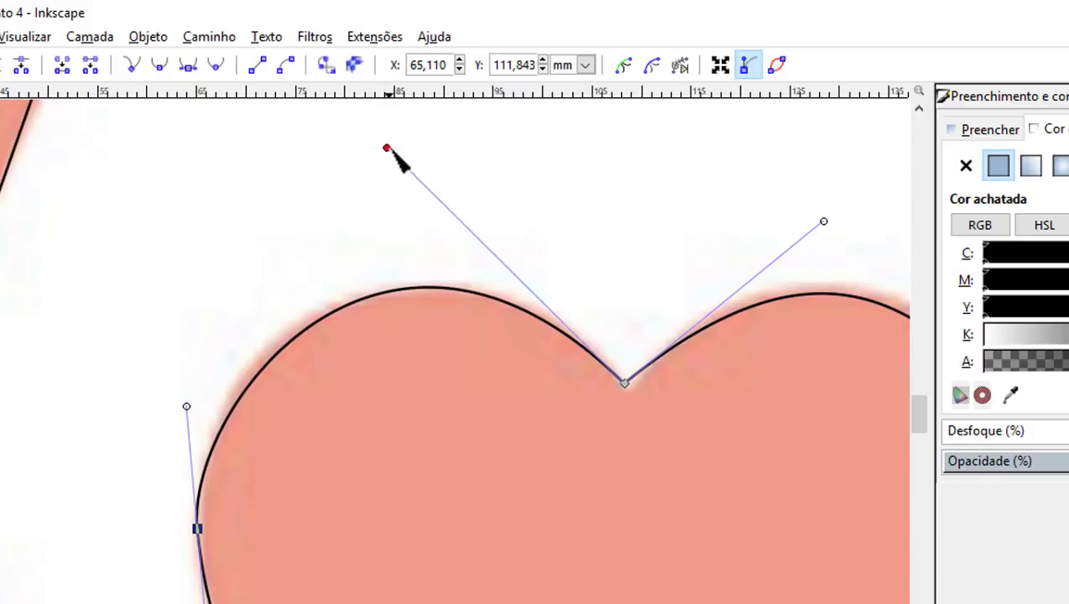
pyautogui.moveTo(188, 408); pyautogui.dragTo(191, 390)
pyautogui.scroll(-2, 203, 374)
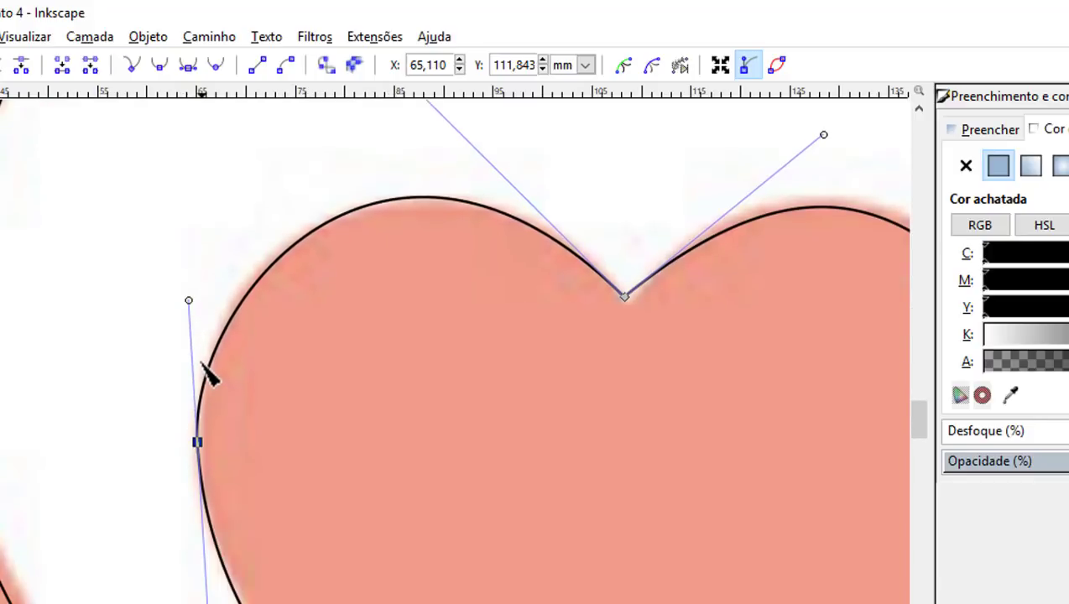
pyautogui.scroll(-6, 209, 376)
pyautogui.scroll(6, 503, 327)
pyautogui.scroll(-4, 545, 315)
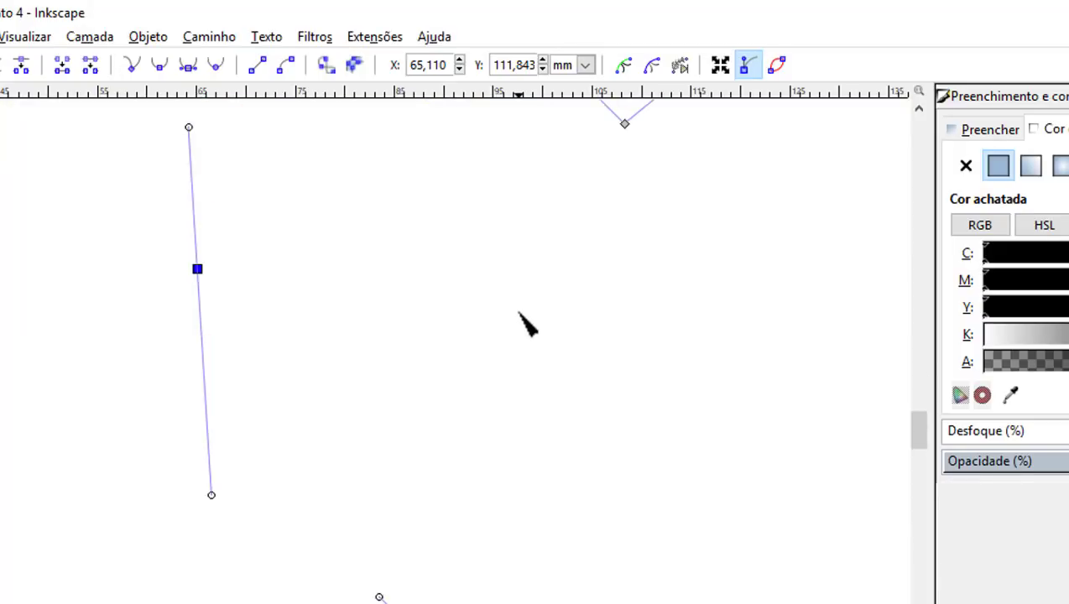
pyautogui.scroll(3, 587, 310)
pyautogui.scroll(-2, 646, 304)
pyautogui.scroll(-1, 729, 289)
pyautogui.scroll(1, 805, 294)
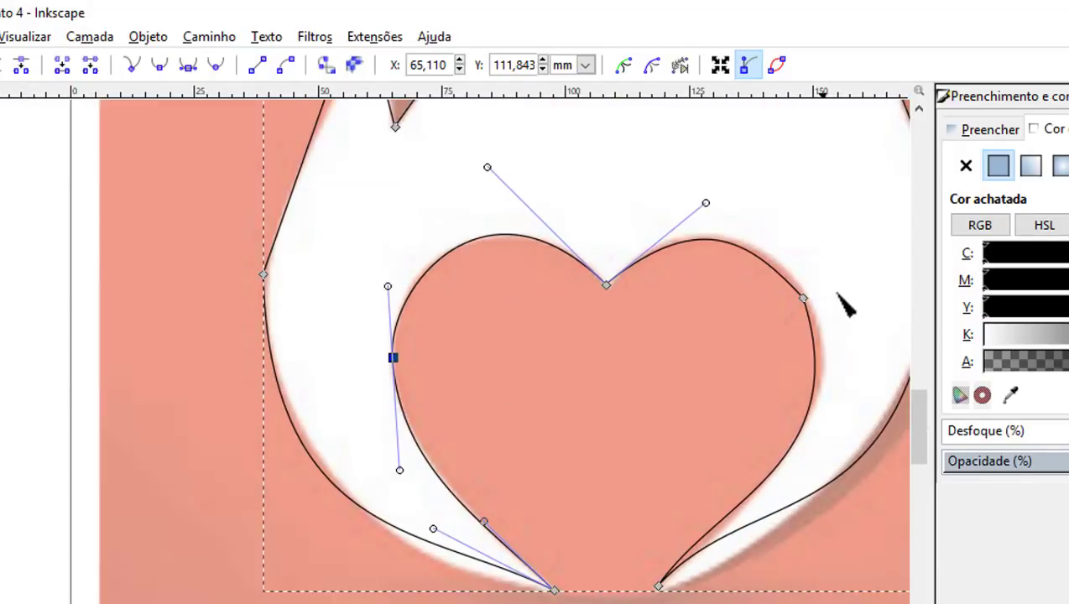
pyautogui.scroll(2, 835, 301)
pyautogui.scroll(1, 789, 299)
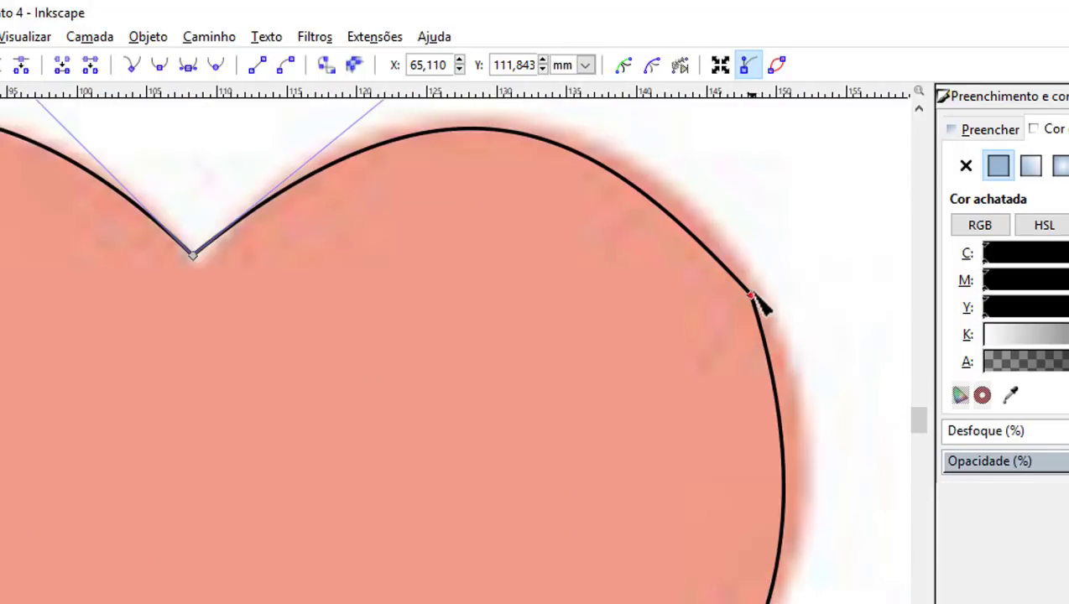
# Step: Make the heart's right-side node smooth and reshape the right arc and lobe top
pyautogui.moveTo(752, 296)
pyautogui.mouseDown()
pyautogui.moveTo(762, 296)
pyautogui.moveTo(749, 294)
pyautogui.mouseUp()
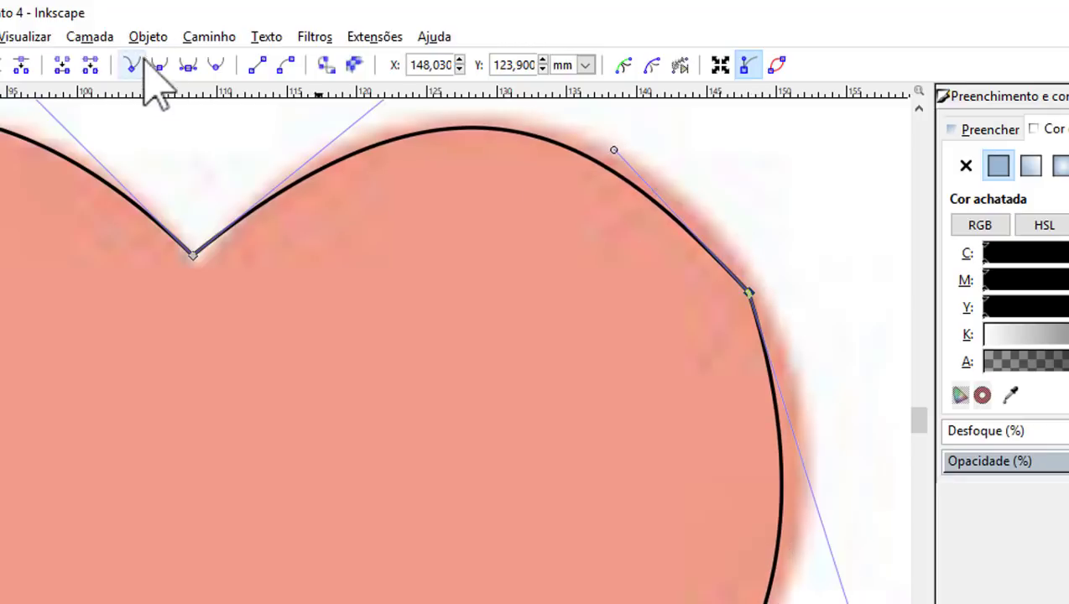
pyautogui.click(159, 64)
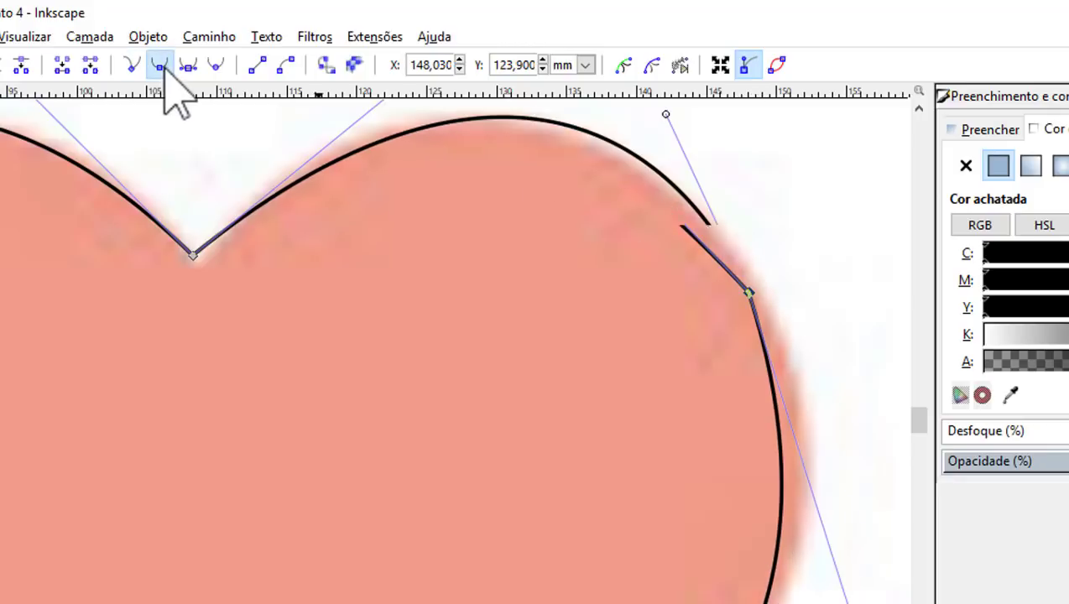
pyautogui.scroll(5, 650, 403)
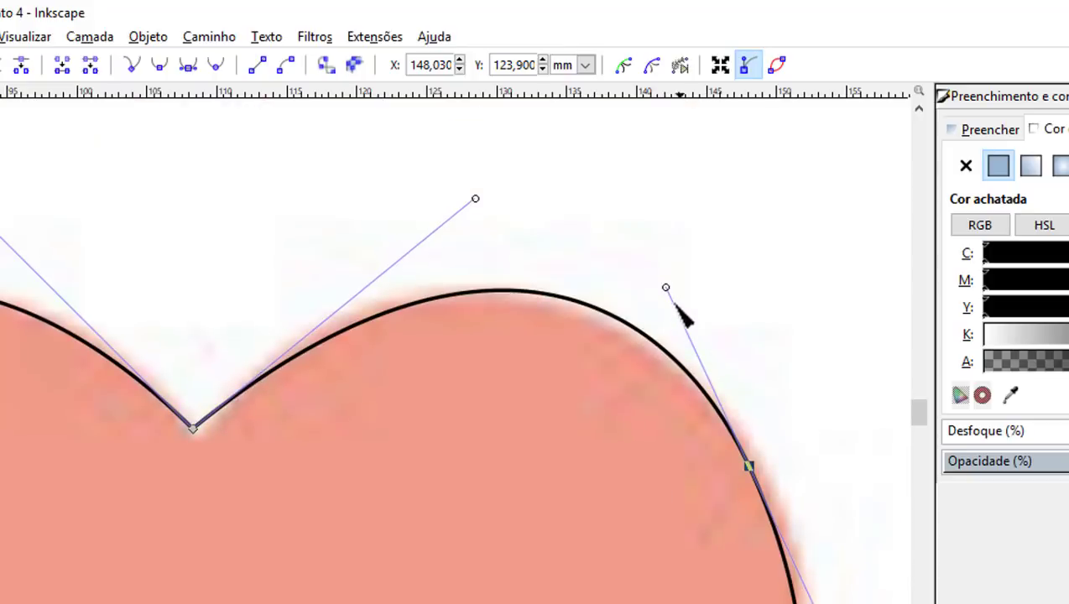
pyautogui.moveTo(665, 288); pyautogui.dragTo(672, 320)
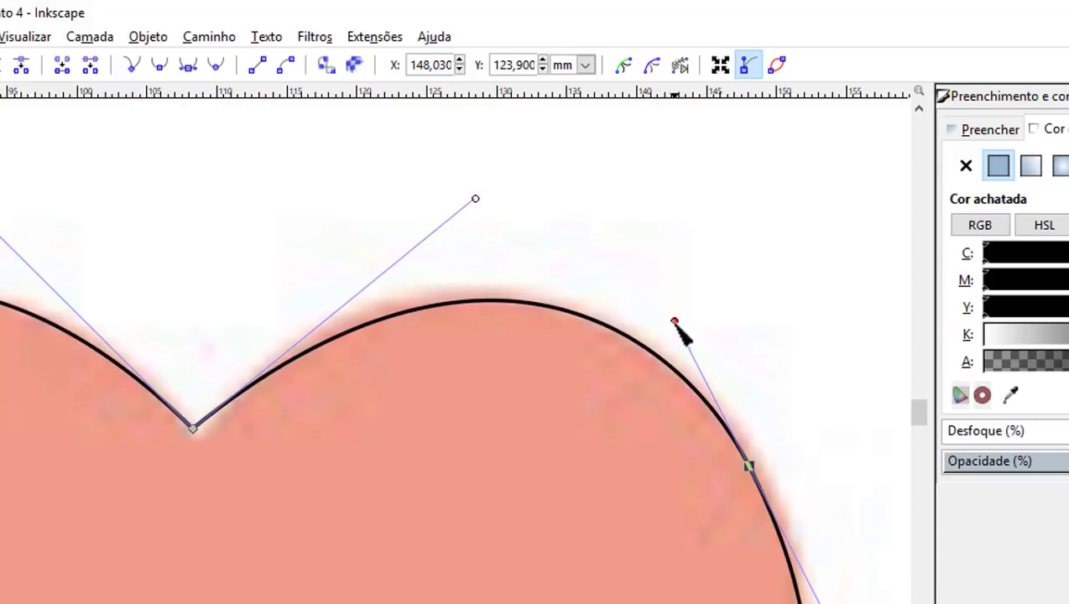
pyautogui.moveTo(475, 199); pyautogui.dragTo(462, 183)
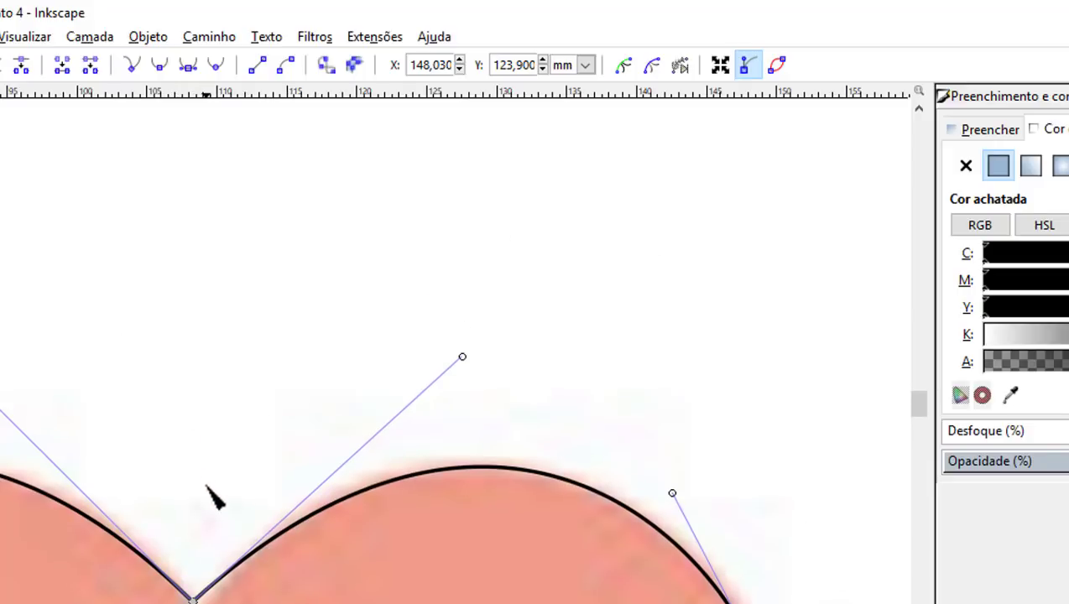
# Step: Move the heart's top notch node to about X 108.633, Y 125.955 mm
pyautogui.keyDown('ctrl'); pyautogui.scroll(3, 183, 475); pyautogui.keyUp('ctrl')
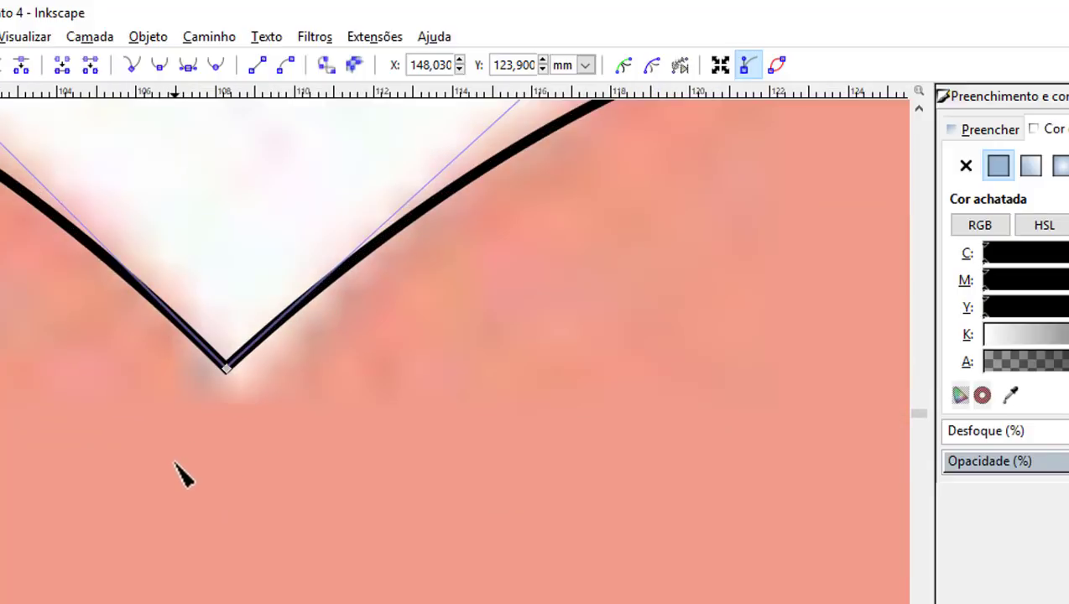
pyautogui.moveTo(227, 367); pyautogui.dragTo(240, 391)
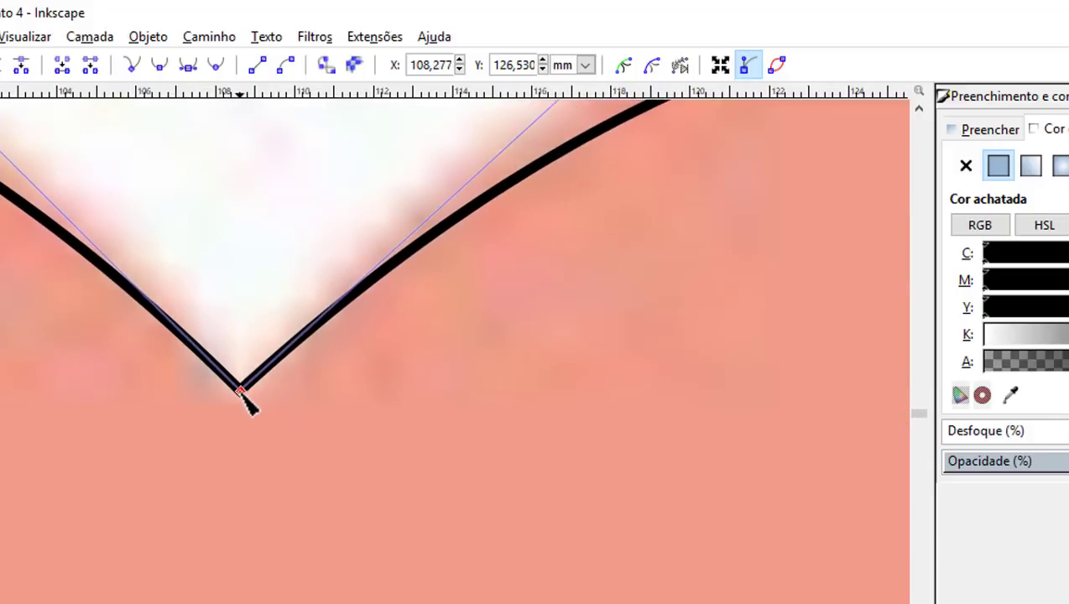
pyautogui.scroll(-2, 255, 392)
pyautogui.keyDown('ctrl'); pyautogui.scroll(-2, 258, 391); pyautogui.keyUp('ctrl')
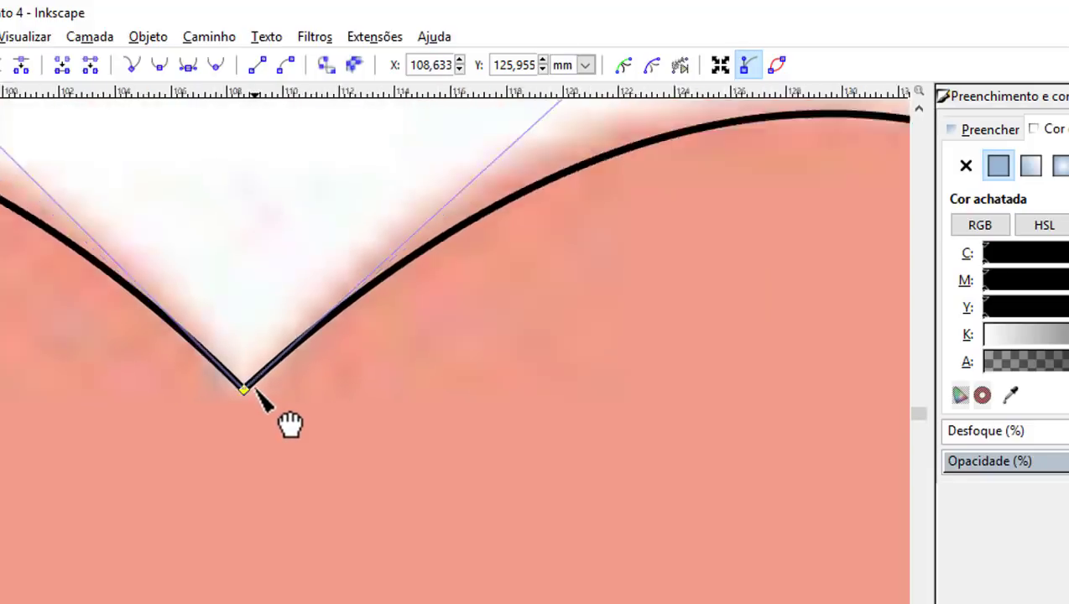
pyautogui.keyDown('ctrl'); pyautogui.scroll(-4, 260, 392); pyautogui.keyUp('ctrl')
pyautogui.keyDown('ctrl'); pyautogui.scroll(-1, 285, 361); pyautogui.keyUp('ctrl')
pyautogui.keyDown('ctrl'); pyautogui.scroll(2, 400, 557); pyautogui.keyUp('ctrl')
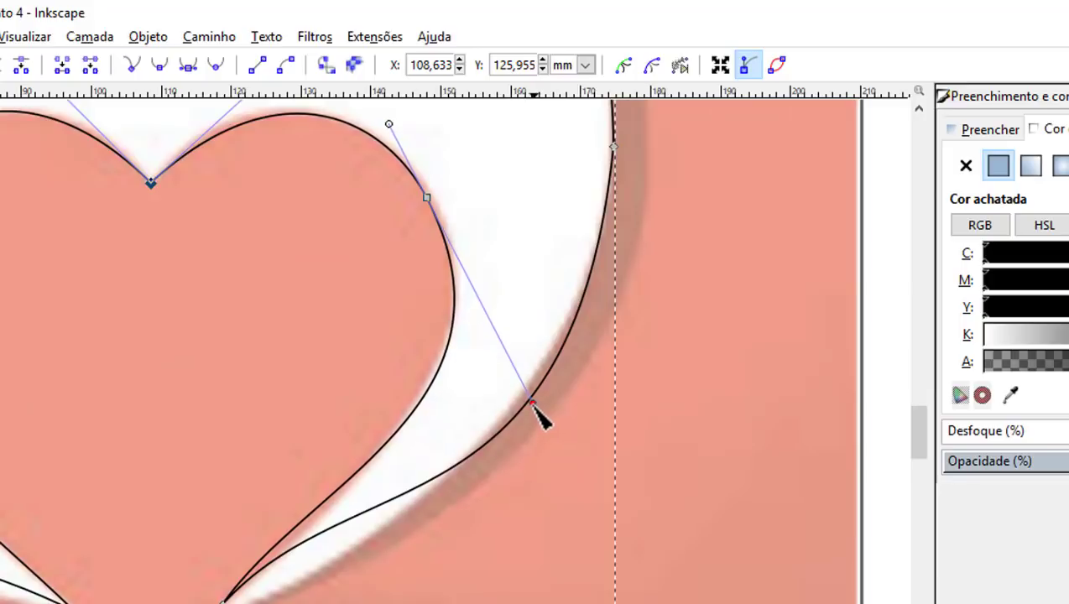
# Step: Sharpen the heart's bottom node and move it onto the reference outline
pyautogui.scroll(-2, 508, 302)
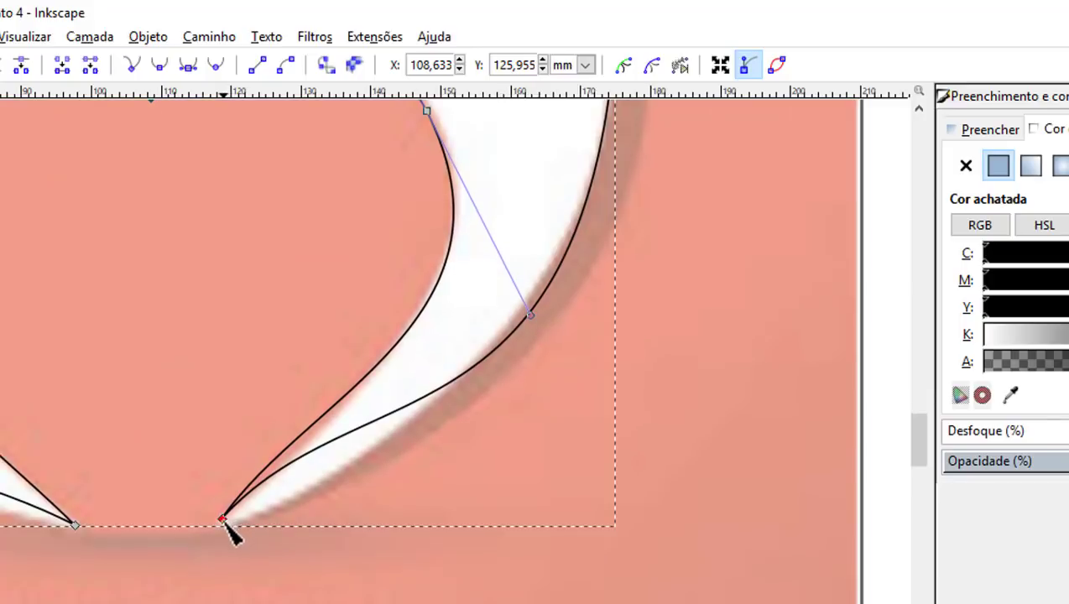
pyautogui.scroll(-2, 310, 518)
pyautogui.click(222, 433)
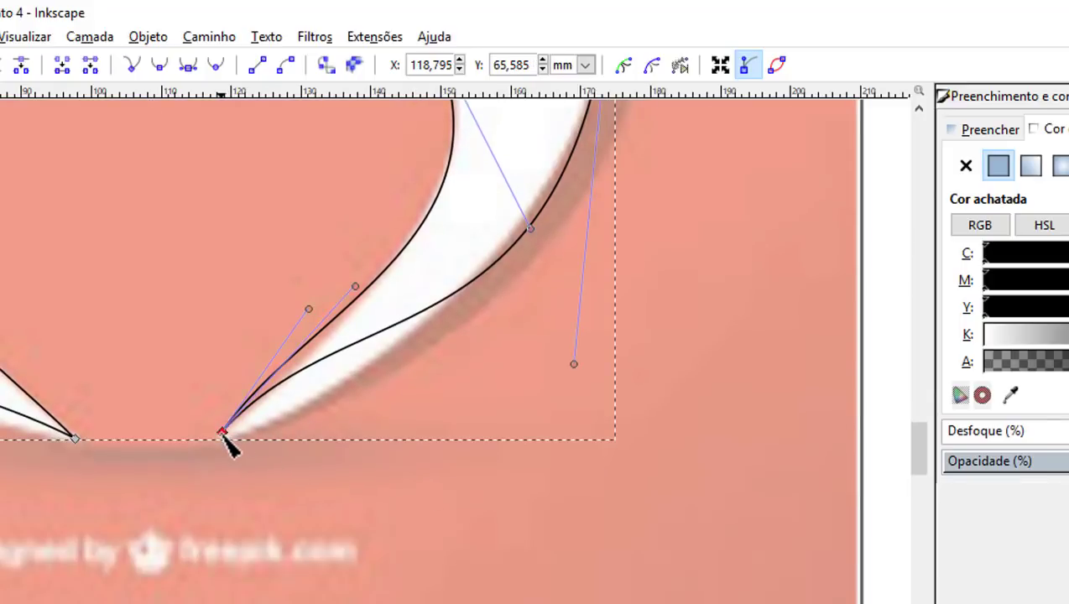
pyautogui.moveTo(359, 289)
pyautogui.mouseDown()
pyautogui.moveTo(223, 435)
pyautogui.moveTo(310, 373)
pyautogui.mouseUp()
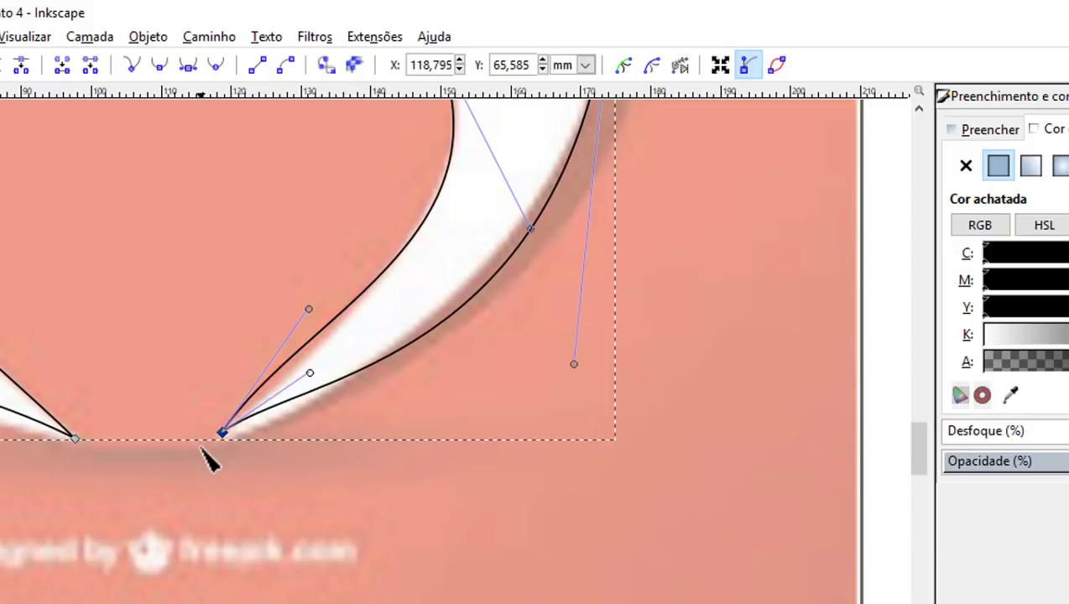
pyautogui.scroll(2, 208, 458)
pyautogui.scroll(2, 234, 453)
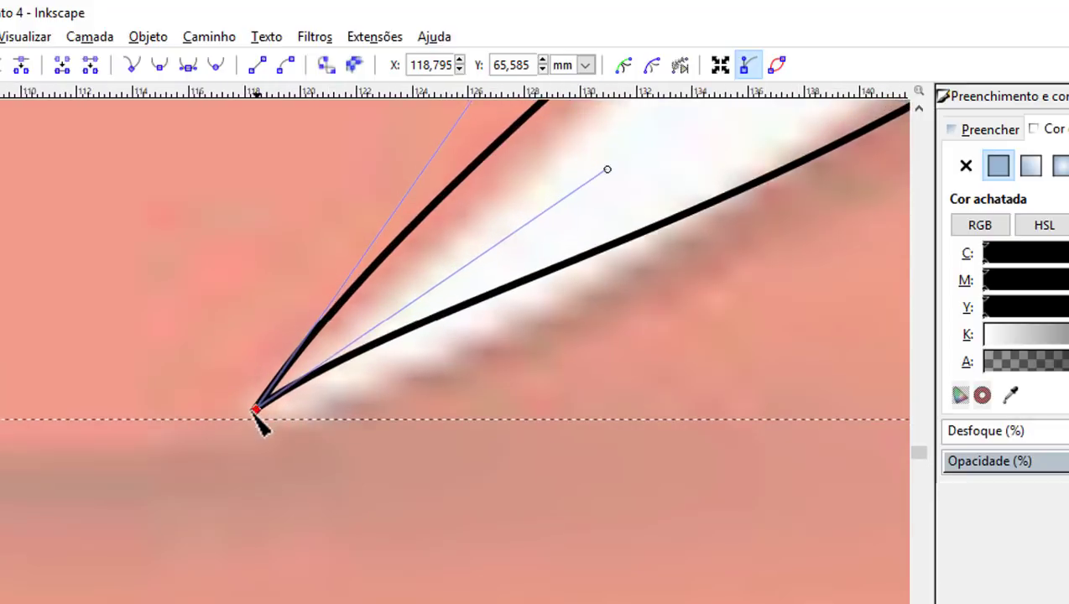
pyautogui.moveTo(255, 411); pyautogui.dragTo(241, 435)
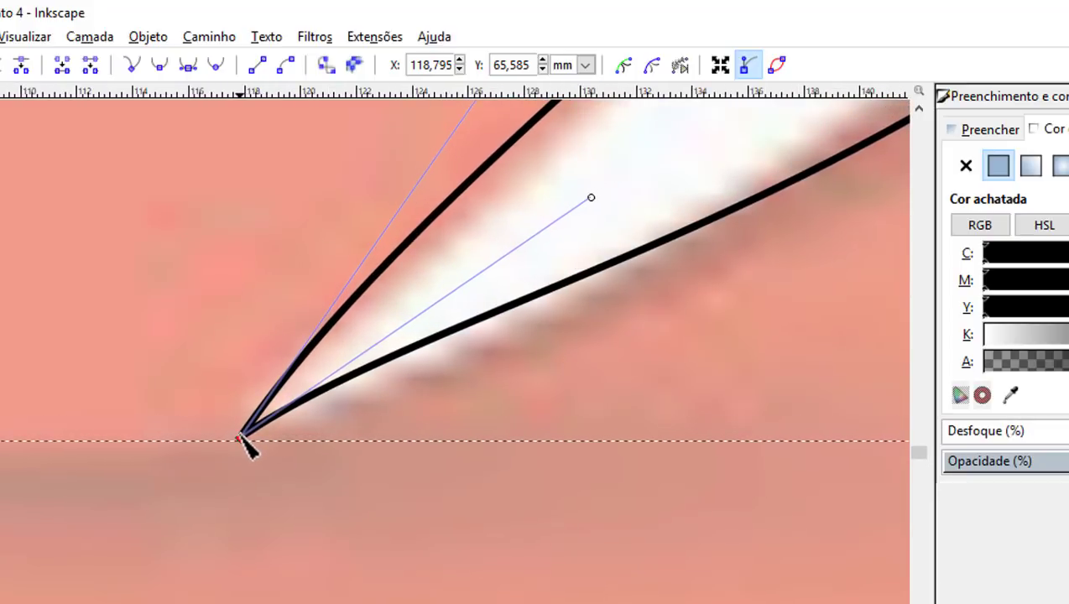
pyautogui.moveTo(590, 198); pyautogui.dragTo(266, 425)
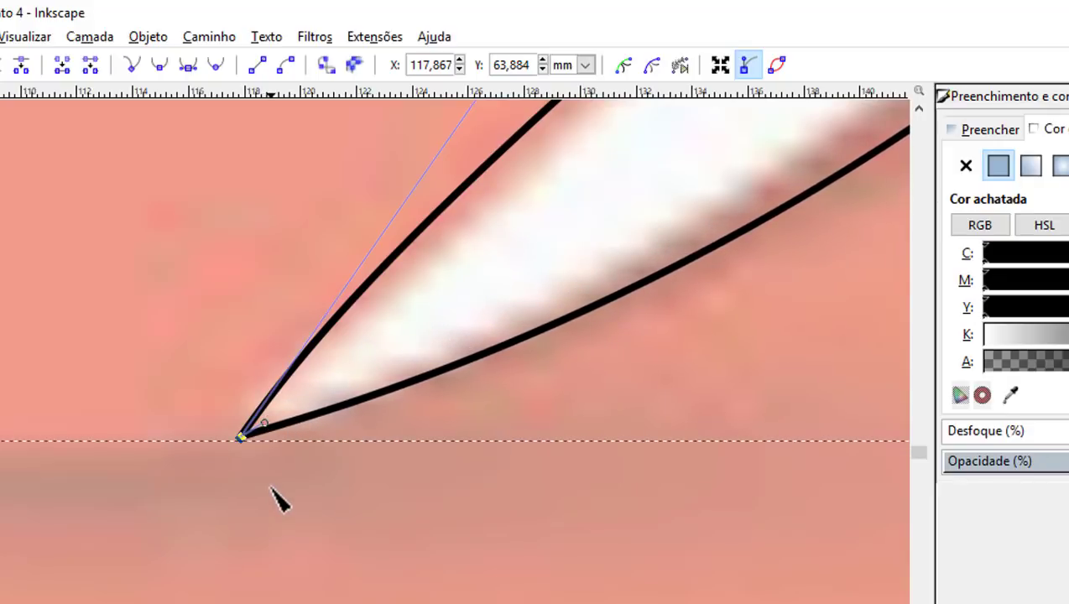
# Step: Reshape the flame's outer right curve and the heart's lower-left curve
pyautogui.scroll(-1, 280, 500)
pyautogui.scroll(-2, 280, 501)
pyautogui.scroll(-1, 281, 501)
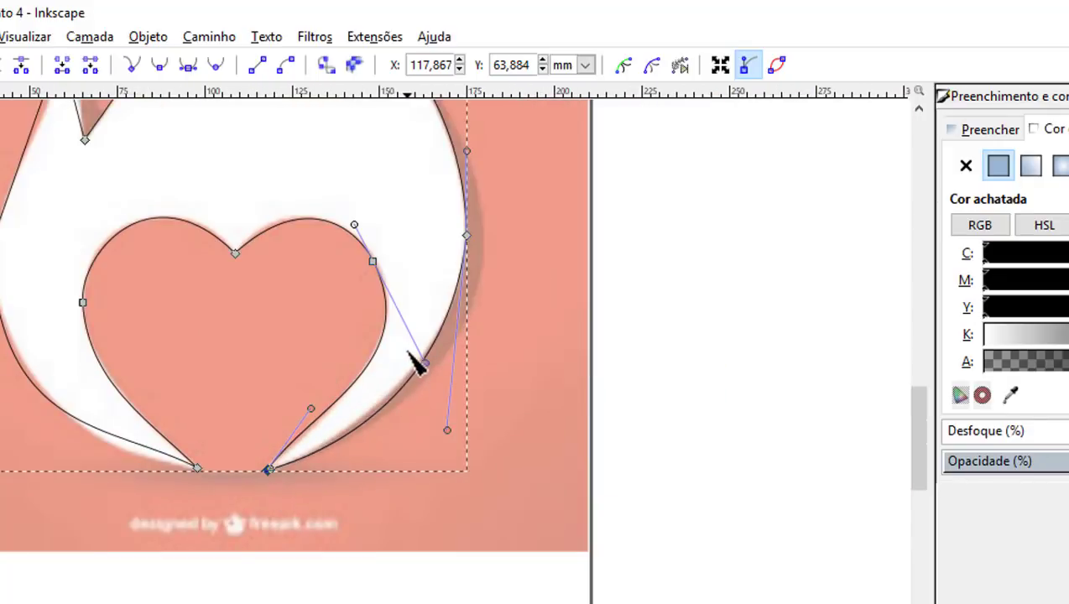
pyautogui.scroll(3, 420, 359)
pyautogui.moveTo(503, 579); pyautogui.dragTo(529, 537)
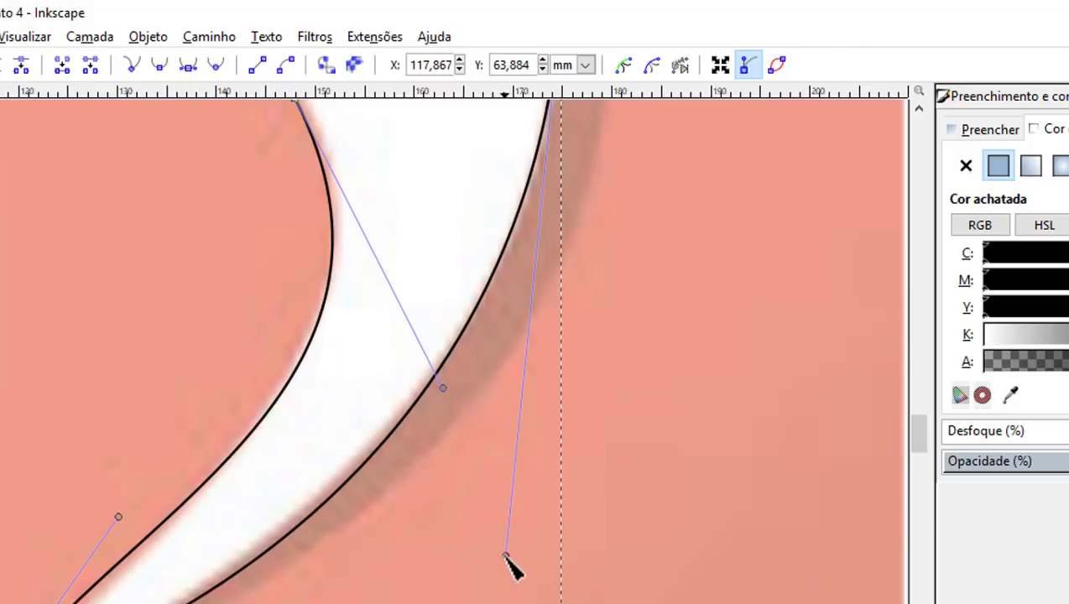
pyautogui.scroll(-1, 445, 567)
pyautogui.scroll(-3, 447, 569)
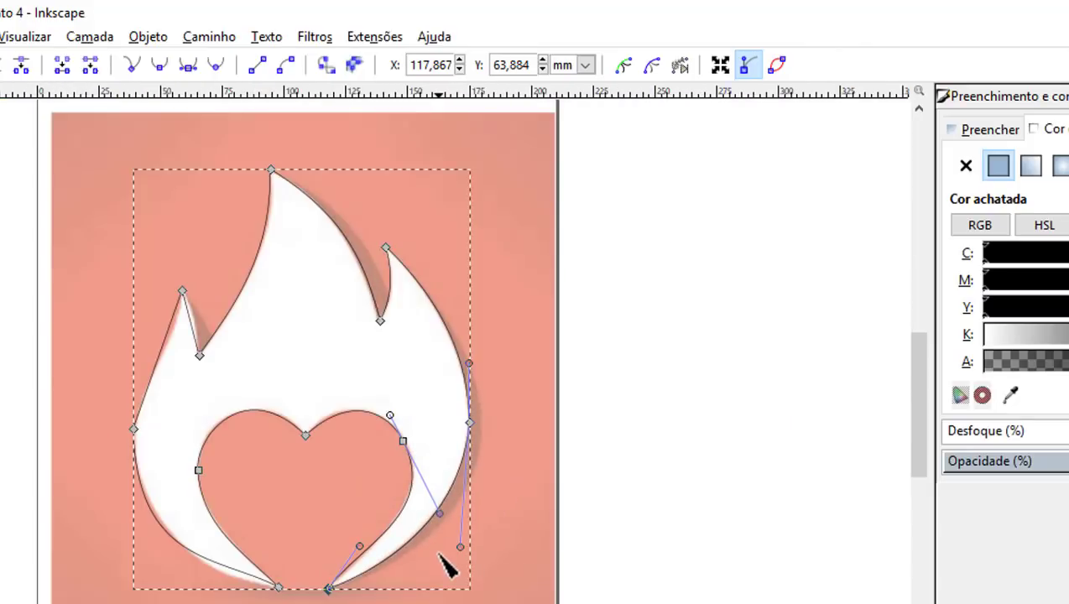
pyautogui.scroll(1, 138, 494)
pyautogui.scroll(2, 277, 596)
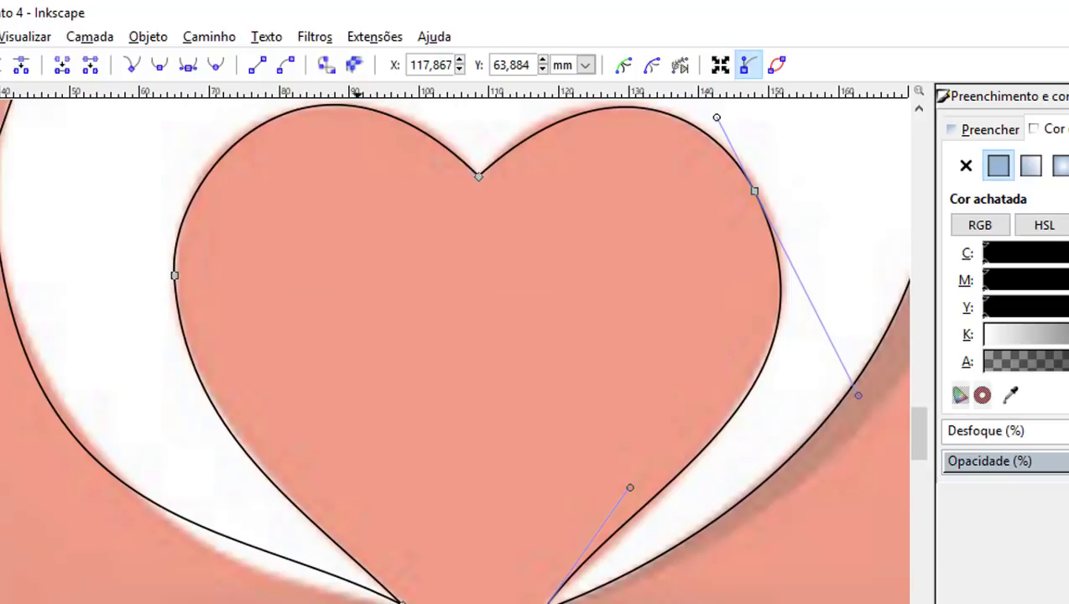
pyautogui.click(354, 583)
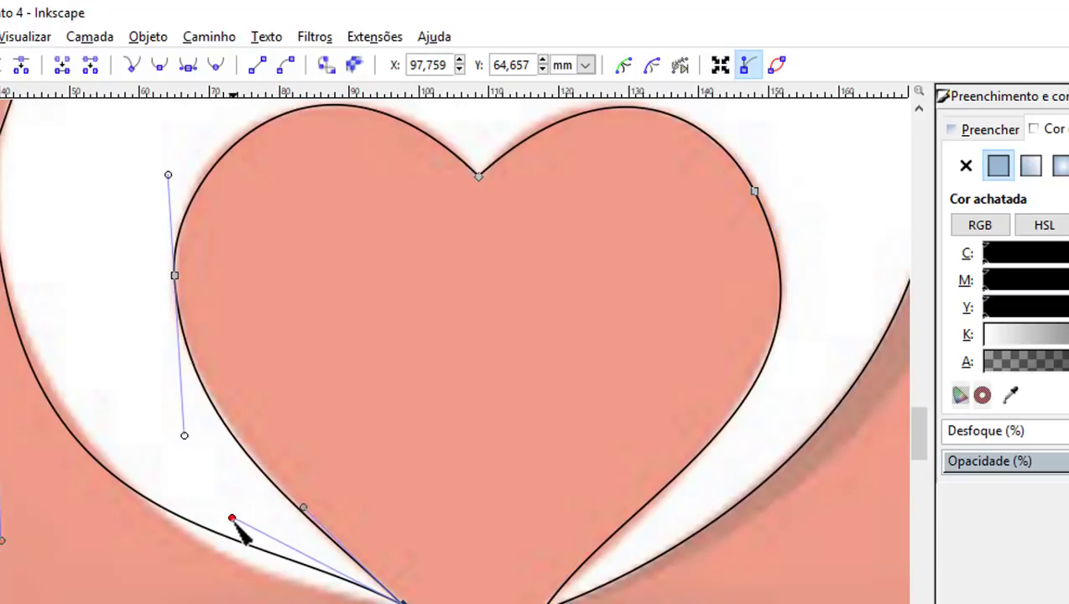
pyautogui.moveTo(236, 522); pyautogui.dragTo(320, 602)
# Step: Check the node on the flame's left edge and zoom out over the 12-node path
pyautogui.scroll(5, 358, 573)
pyautogui.scroll(-5, 359, 556)
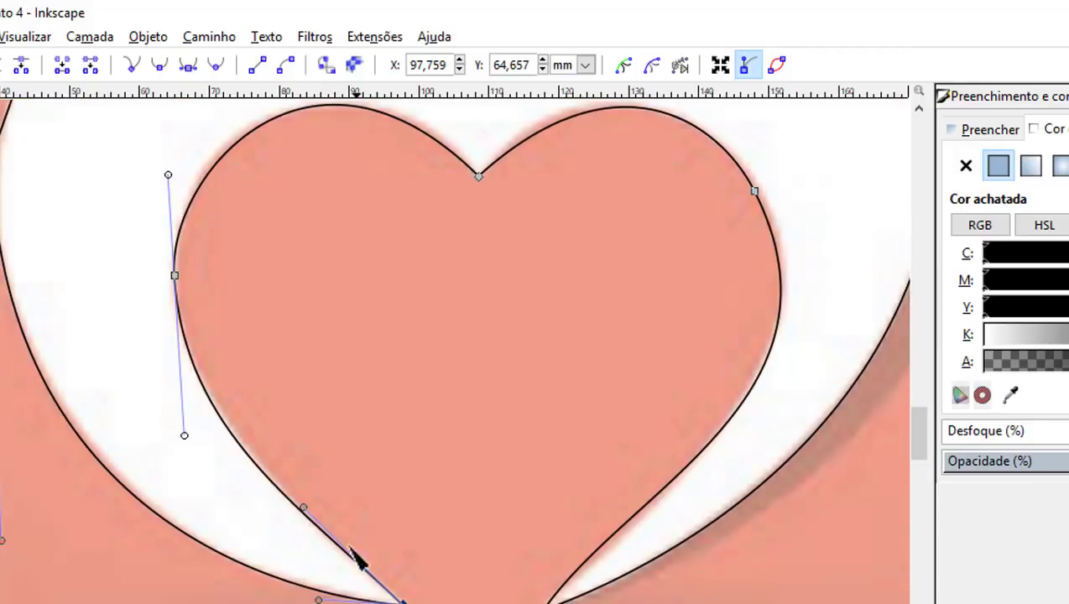
pyautogui.scroll(5, 413, 537)
pyautogui.keyDown('ctrl'); pyautogui.scroll(-2, 411, 537); pyautogui.keyUp('ctrl')
pyautogui.keyDown('ctrl'); pyautogui.scroll(1, 312, 279); pyautogui.keyUp('ctrl')
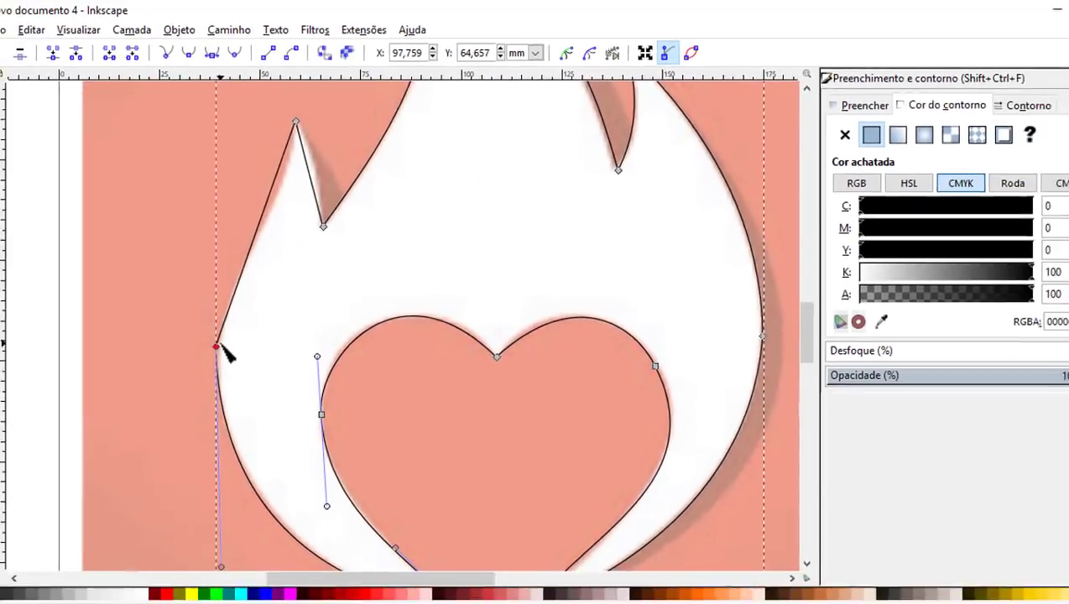
pyautogui.click(302, 271)
pyautogui.scroll(2, 313, 277)
pyautogui.scroll(1, 313, 277)
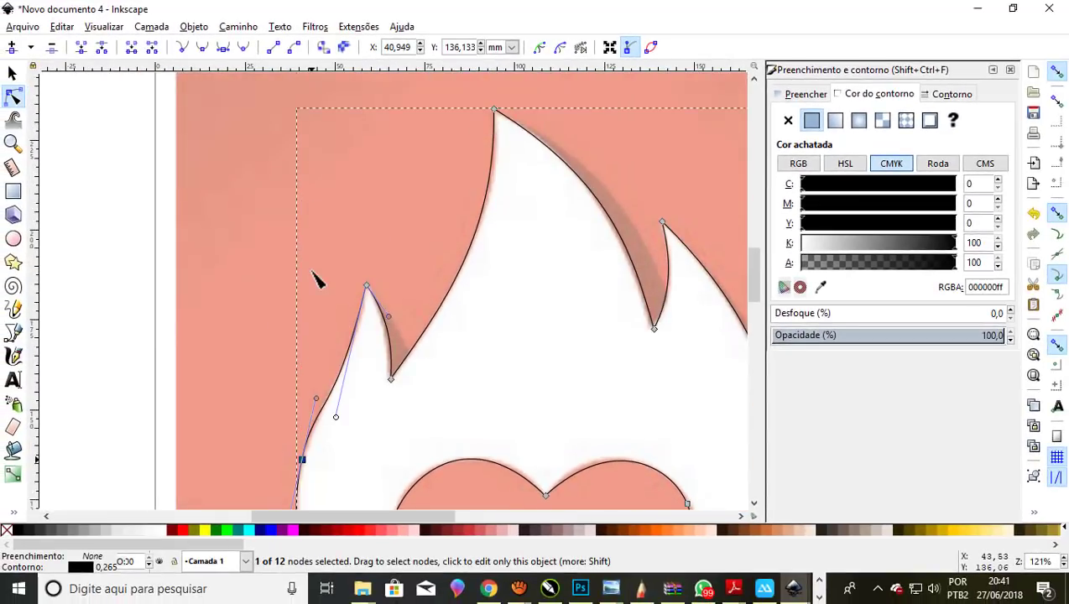
pyautogui.hscroll(1, 313, 277)
pyautogui.scroll(-2, 352, 256)
pyautogui.scroll(-1, 361, 250)
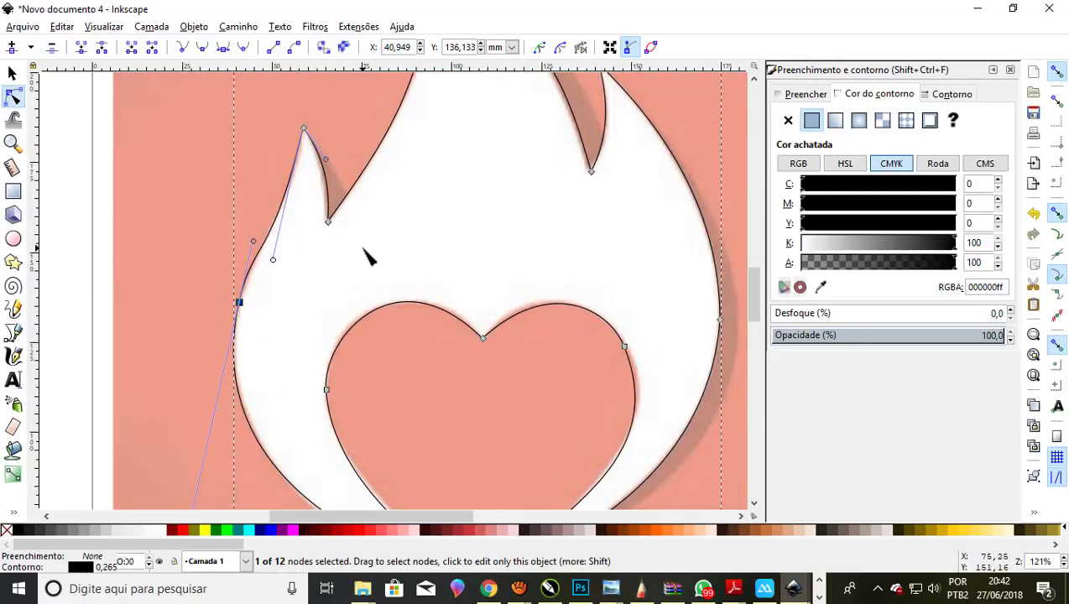
pyautogui.scroll(-2, 366, 256)
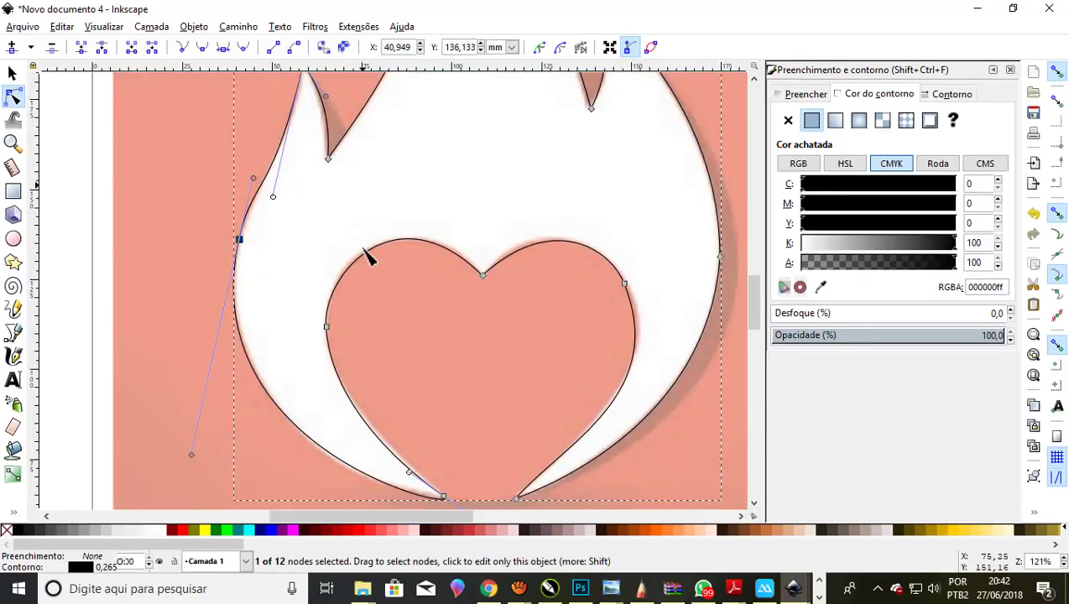
pyautogui.scroll(-2, 369, 258)
pyautogui.scroll(-2, 369, 257)
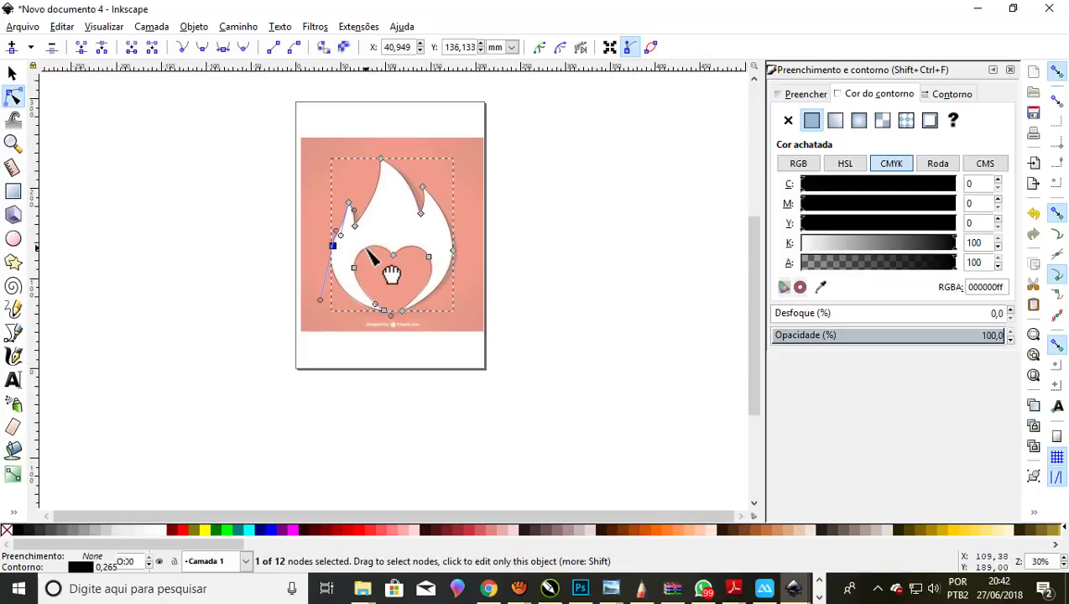
pyautogui.scroll(1, 405, 159)
# Step: Drag the pink reference image off the page and delete it
pyautogui.click(12, 74)
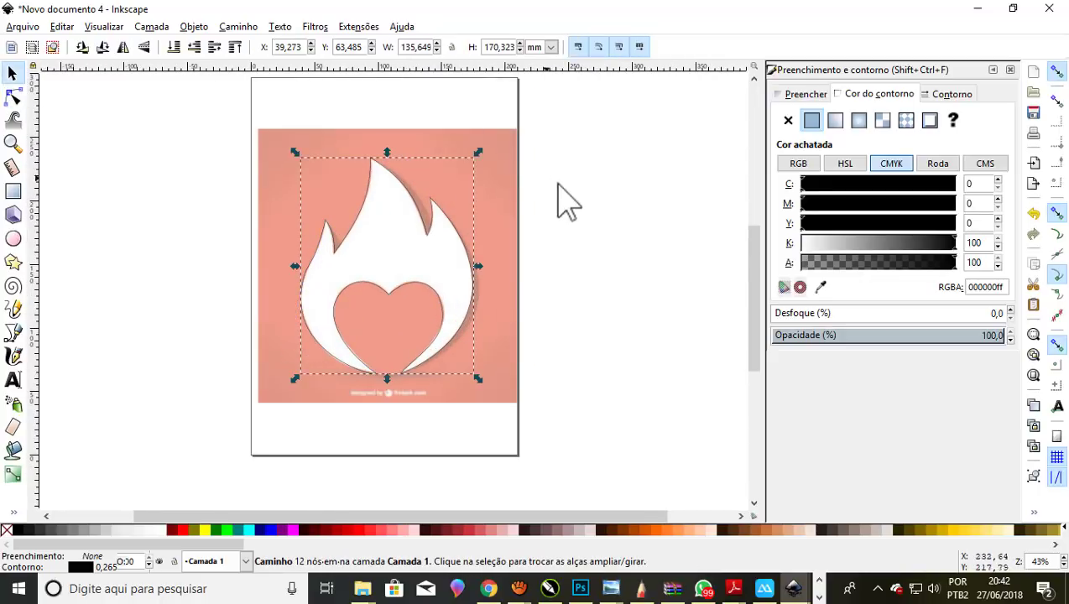
pyautogui.click(525, 165)
pyautogui.moveTo(524, 165)
pyautogui.mouseDown()
pyautogui.moveTo(719, 184)
pyautogui.moveTo(731, 130)
pyautogui.mouseUp()
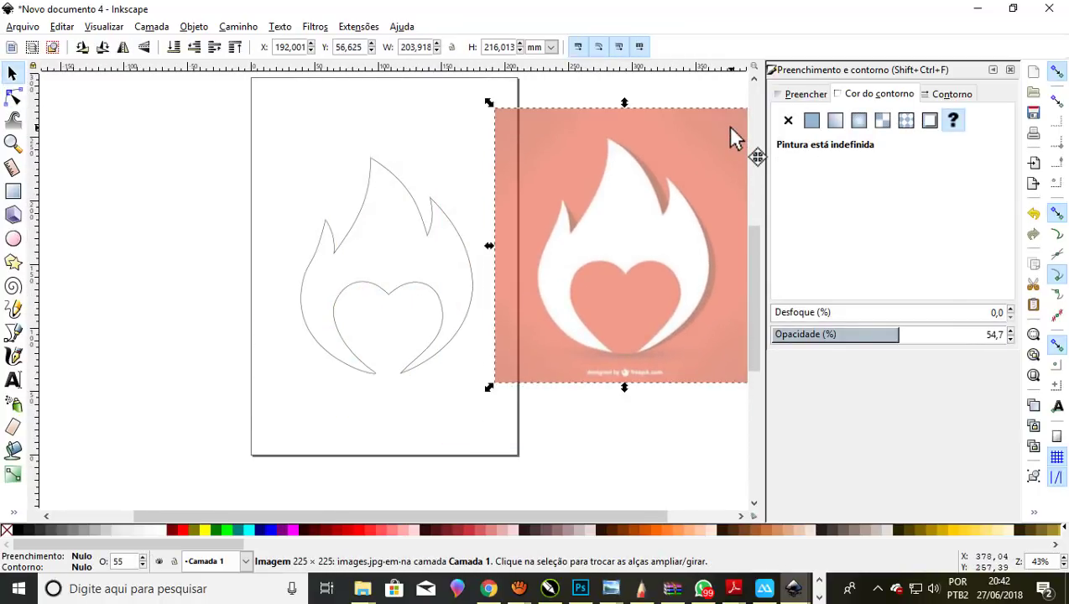
pyautogui.press('Delete')
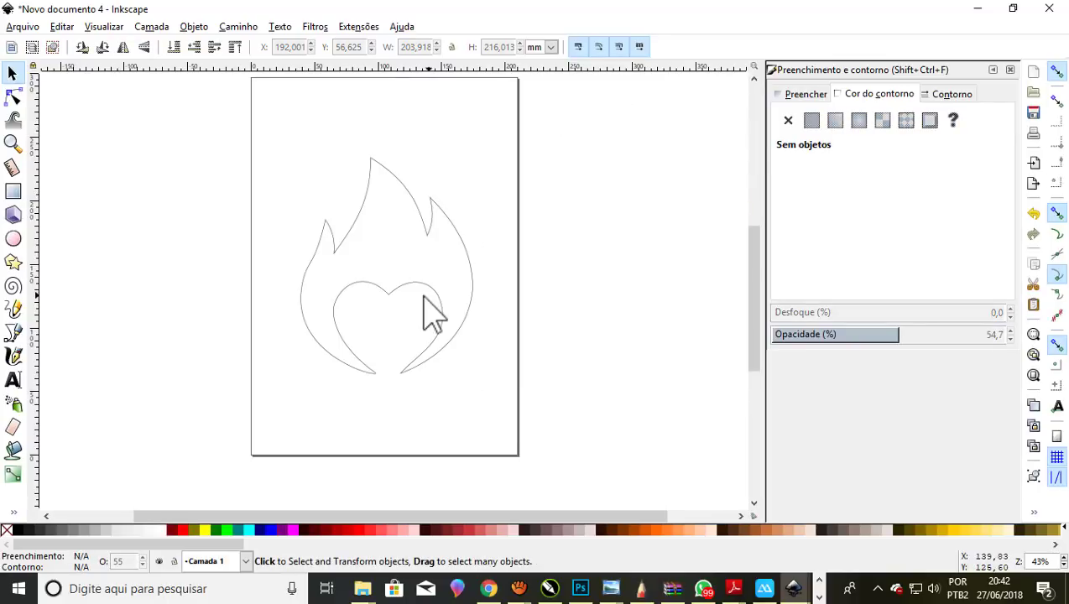
# Step: Fill the traced flame path with purple (#800080)
pyautogui.scroll(1, 424, 304)
pyautogui.scroll(1, 424, 311)
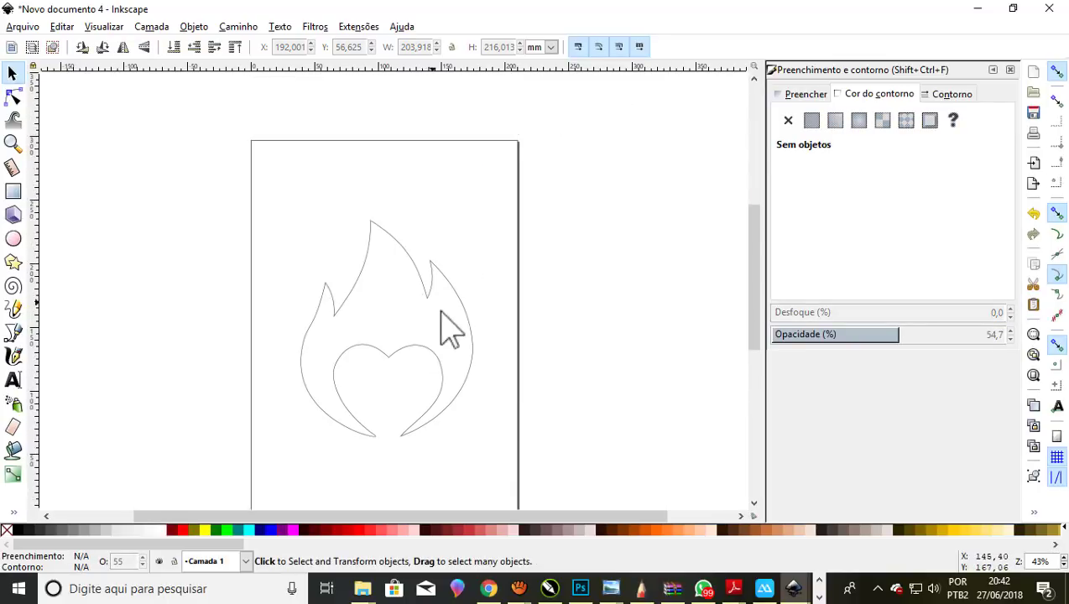
pyautogui.click(437, 362)
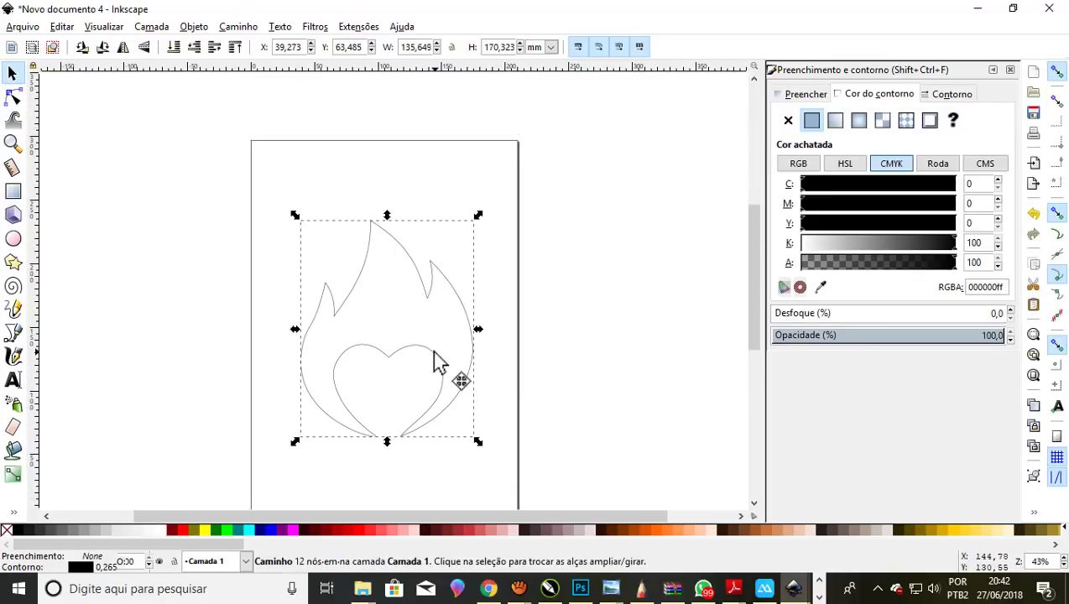
pyautogui.click(283, 532)
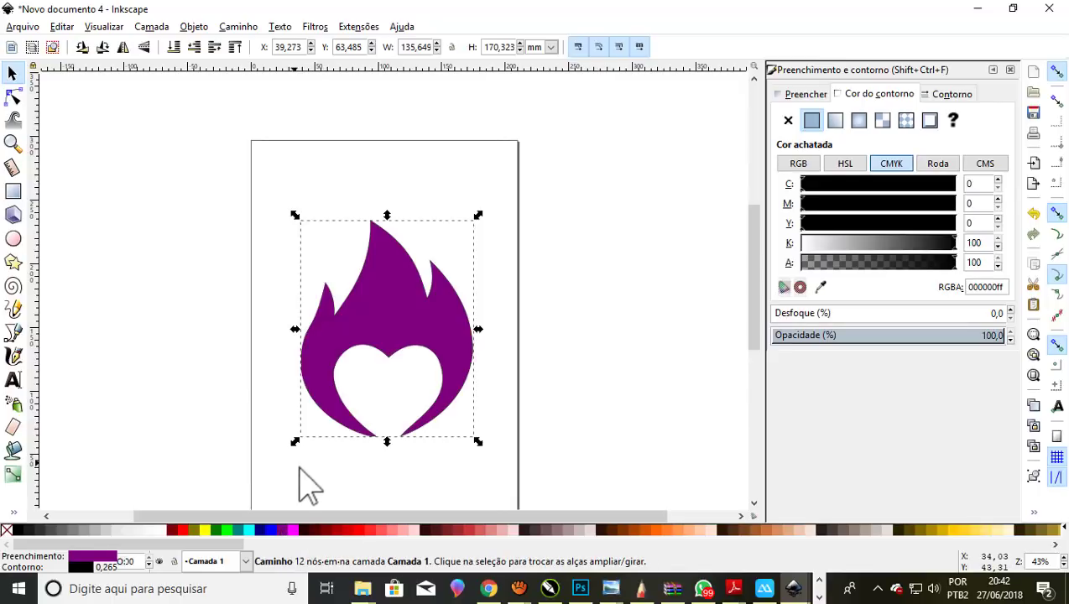
# Step: Try salmon, dark brown and orange fills, settle on red (#FF0000), and reselect the flame
pyautogui.click(362, 531)
pyautogui.scroll(-2, 391, 339)
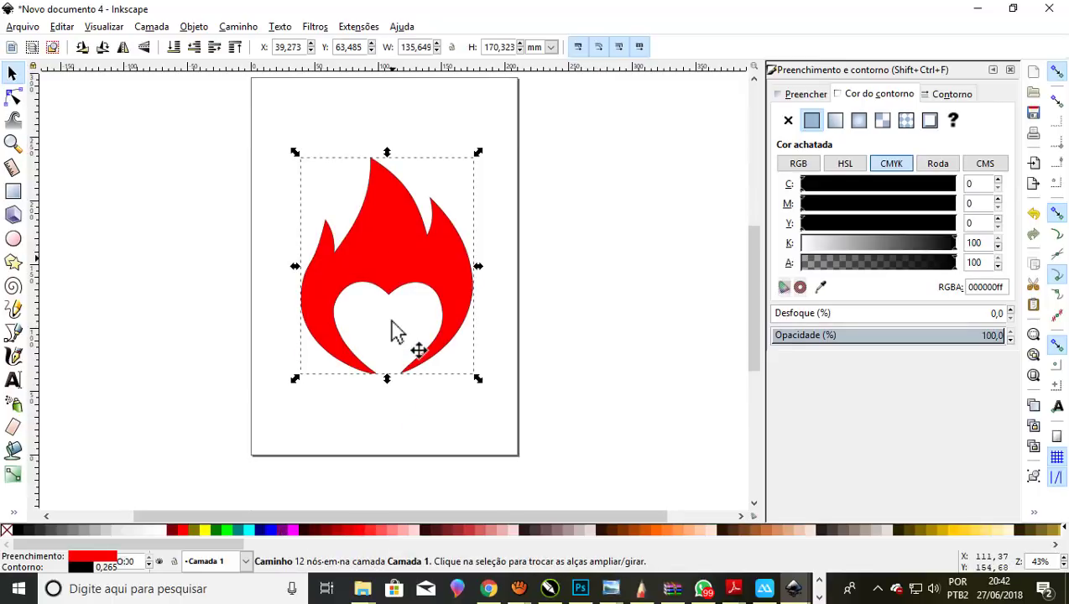
pyautogui.press('alt')
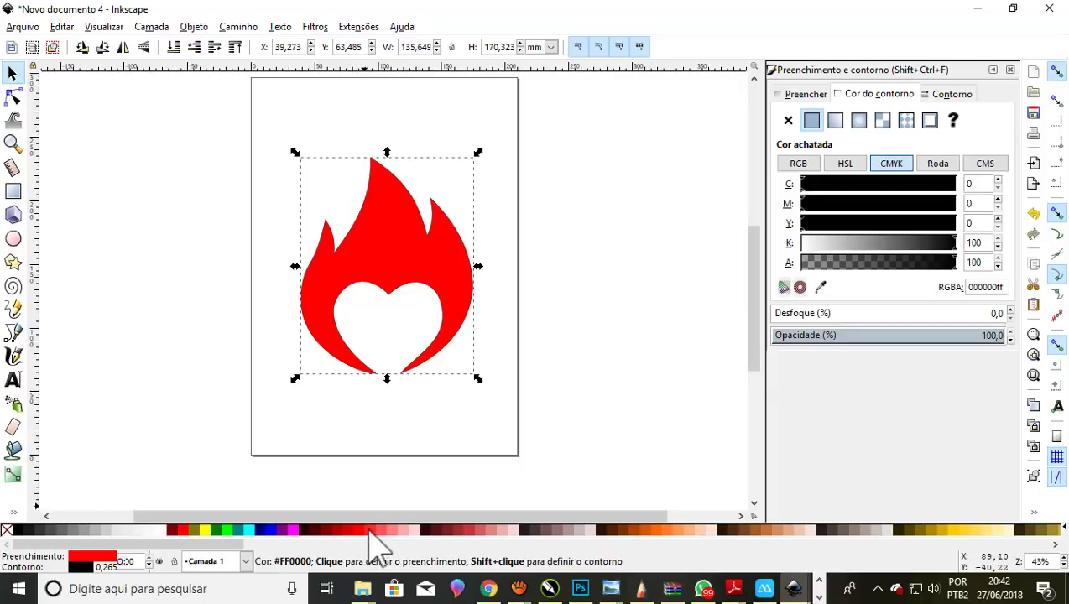
pyautogui.click(389, 531)
pyautogui.click(625, 530)
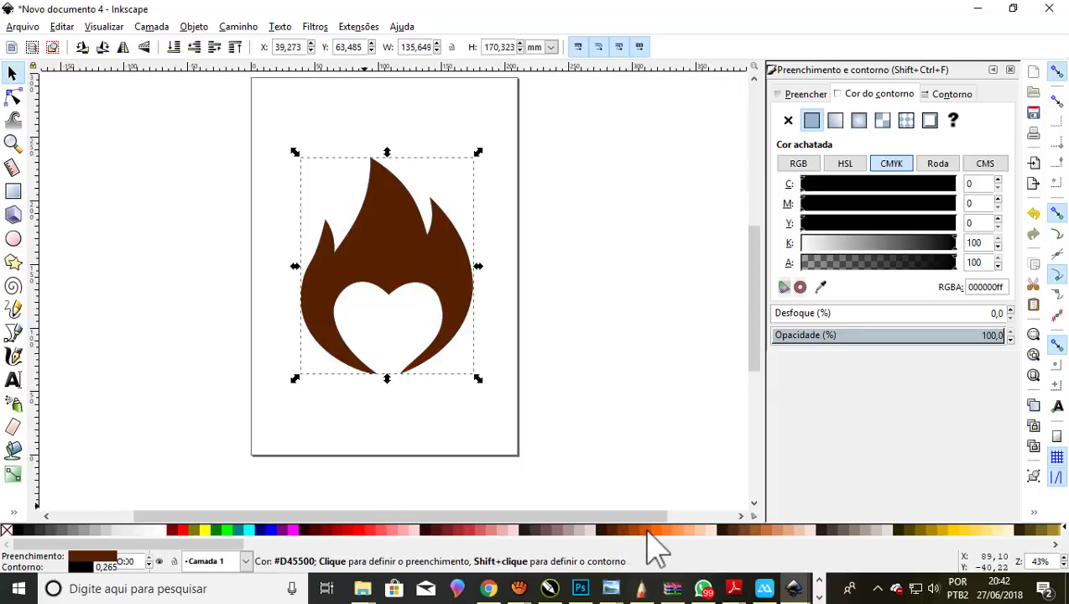
pyautogui.click(652, 530)
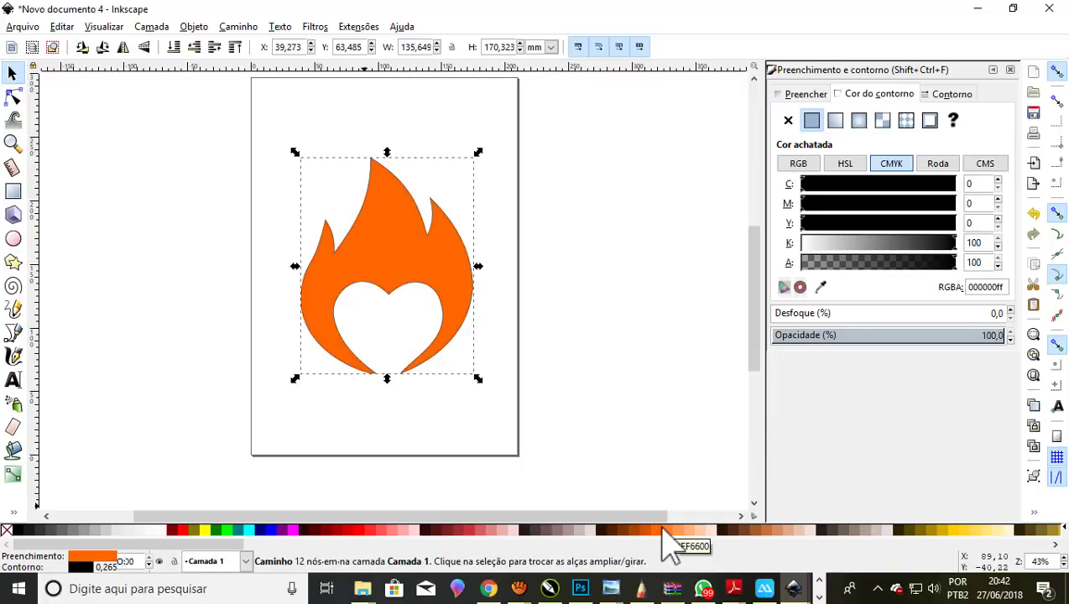
pyautogui.click(358, 530)
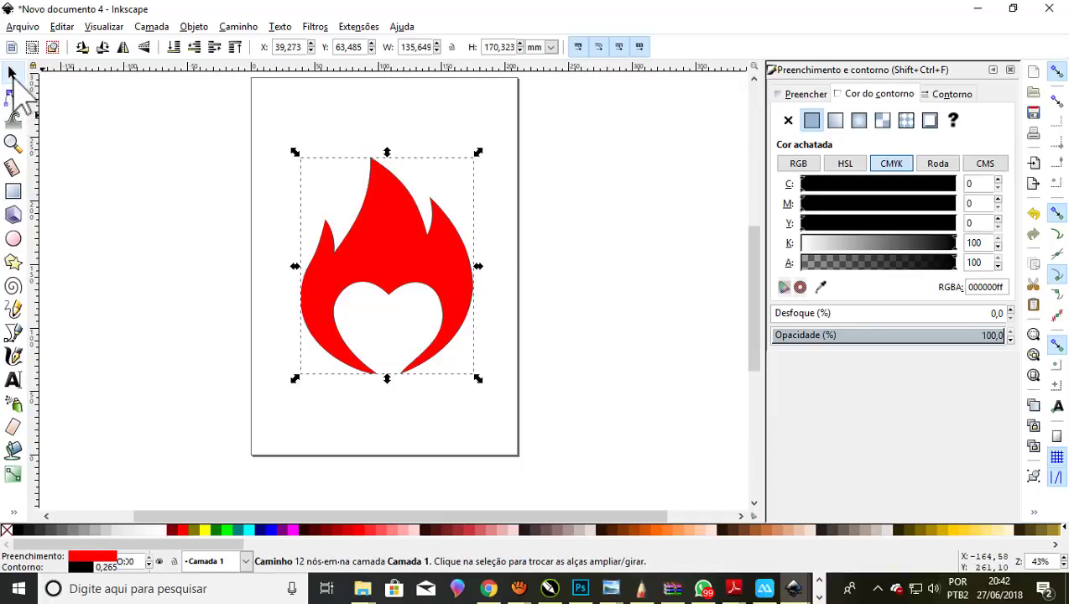
pyautogui.click(147, 245)
pyautogui.click(438, 231)
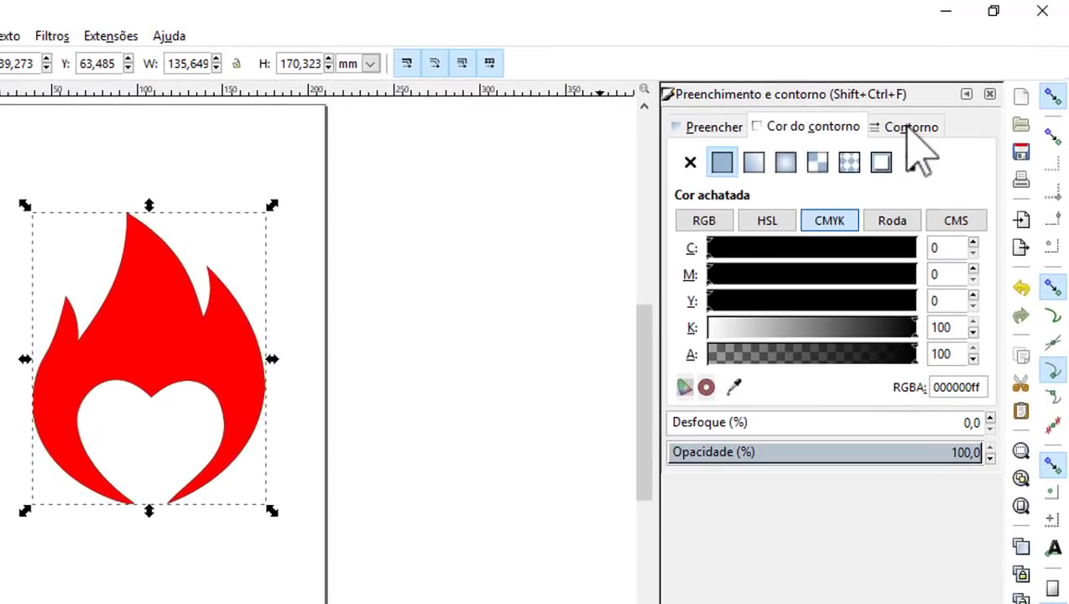
# Step: Set the flame outline's stroke width to 1,665 mm in Fill and Stroke
pyautogui.click(937, 110)
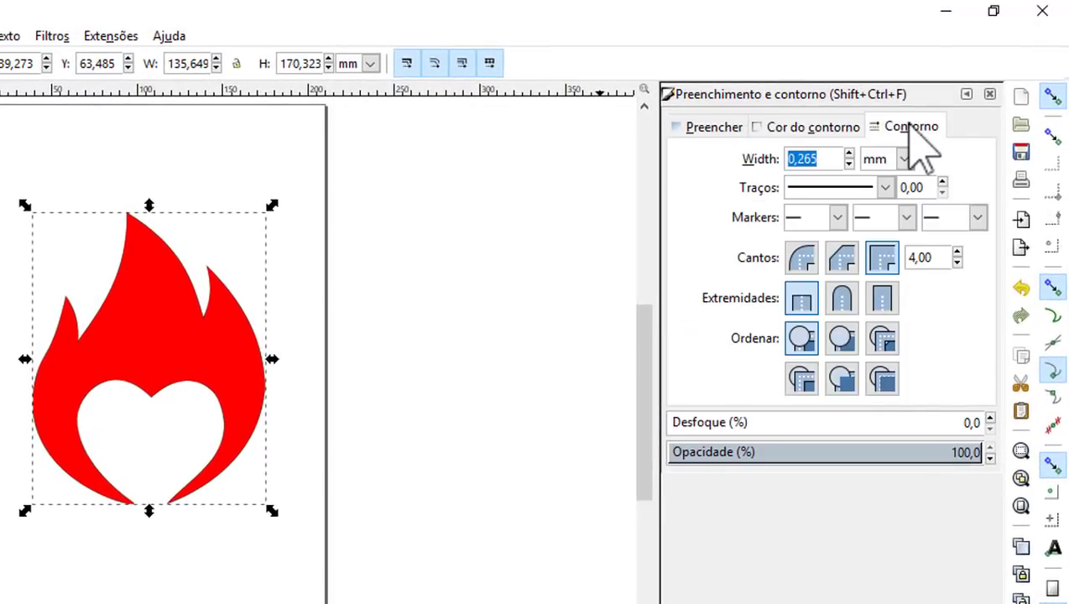
pyautogui.click(849, 154)
pyautogui.click(849, 155)
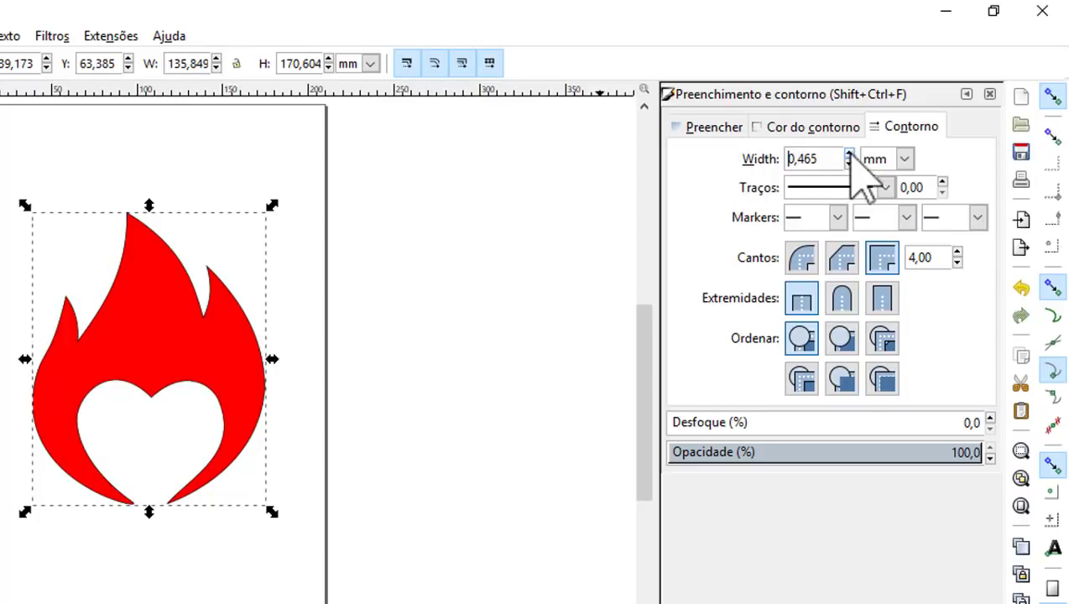
pyautogui.click(849, 154)
pyautogui.click(849, 154)
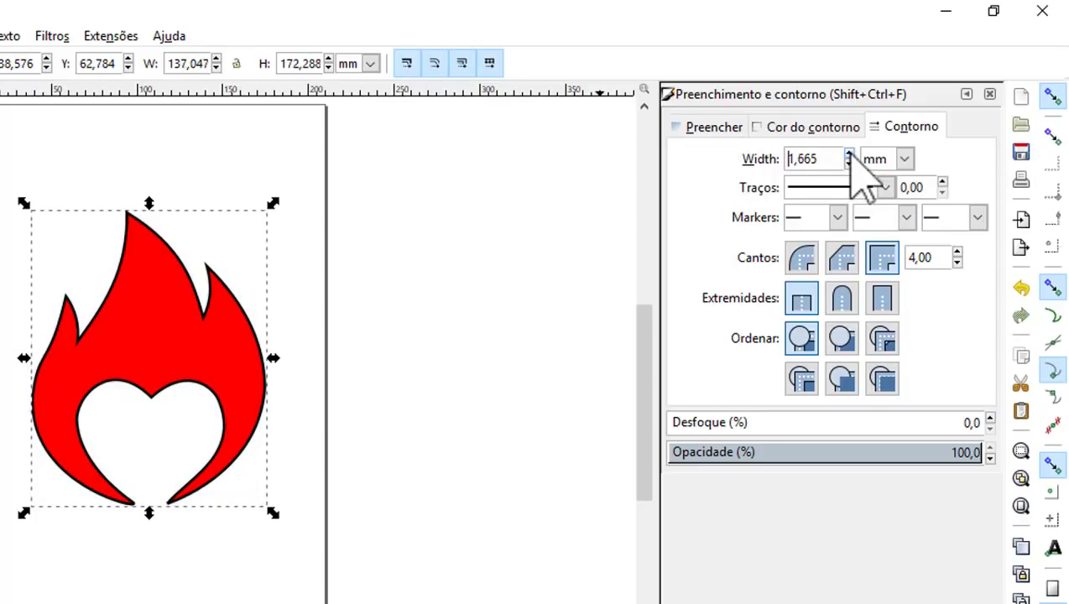
pyautogui.click(849, 154)
pyautogui.click(849, 155)
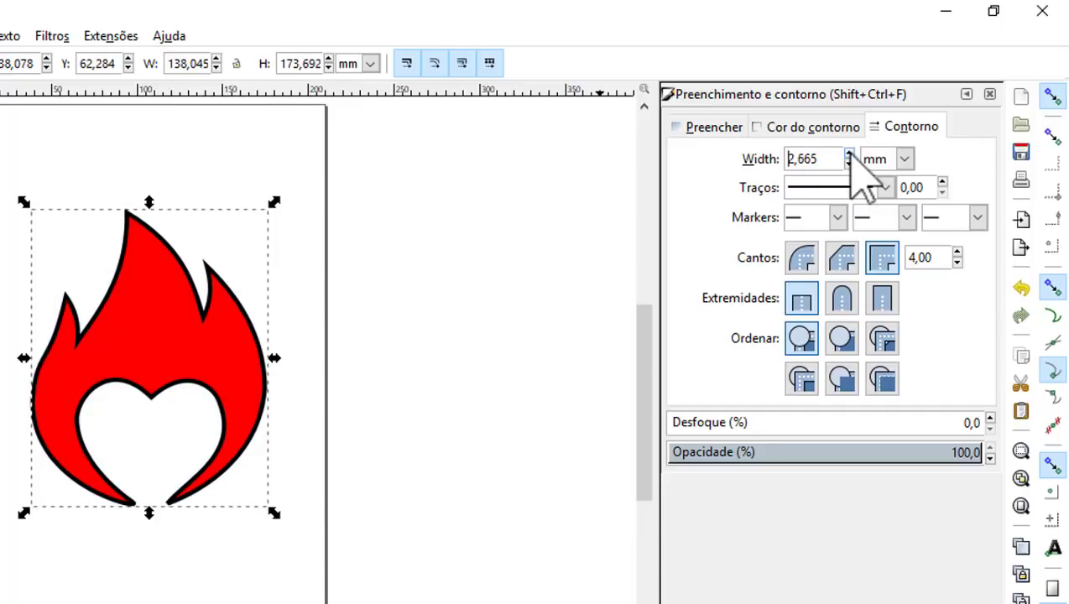
pyautogui.click(849, 154)
pyautogui.click(849, 154)
pyautogui.click(849, 154)
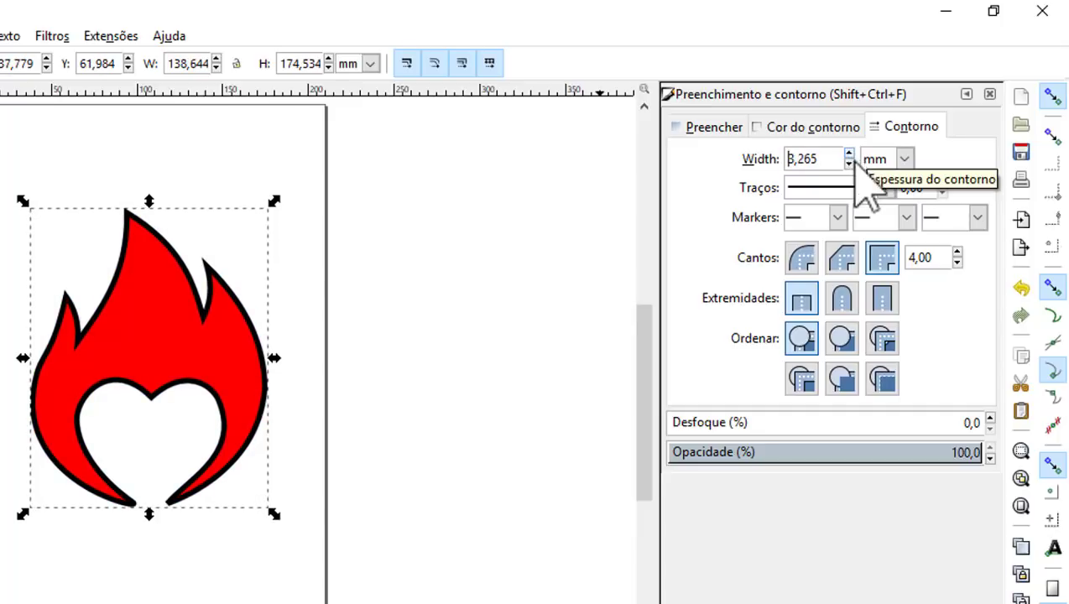
pyautogui.click(849, 163)
pyautogui.click(849, 163)
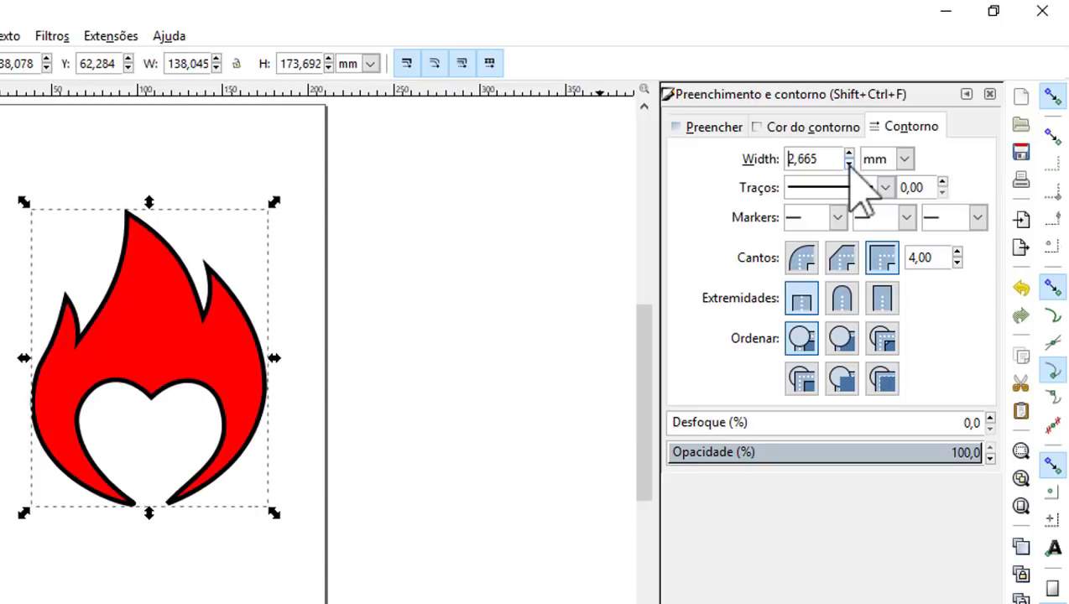
pyautogui.click(849, 163)
pyautogui.click(849, 163)
pyautogui.click(849, 162)
pyautogui.click(849, 163)
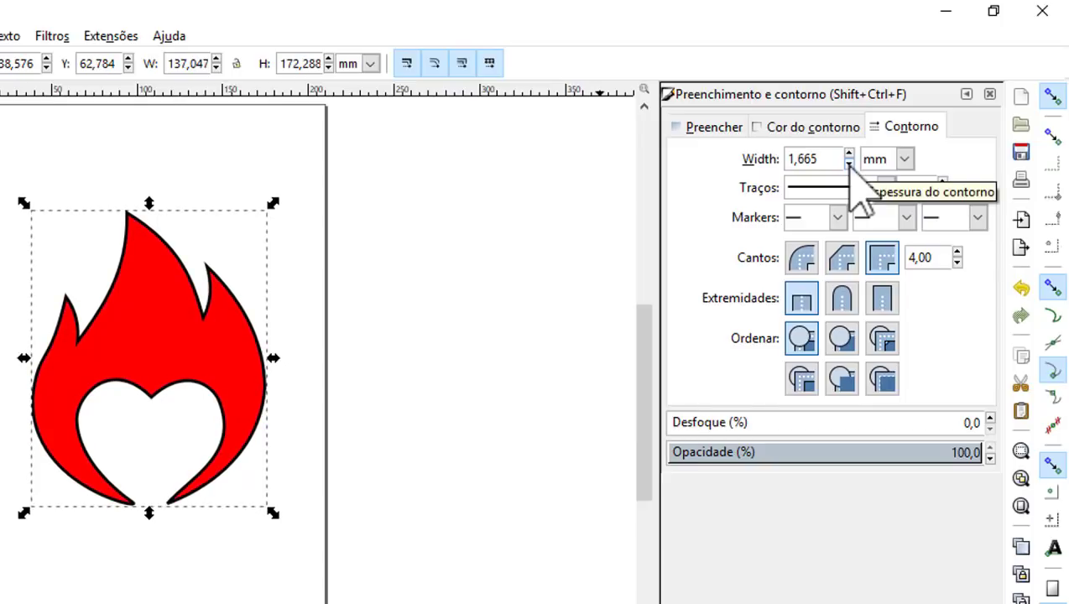
# Step: Zoom in on the flame with the Zoom tool
pyautogui.scroll(2, 152, 268)
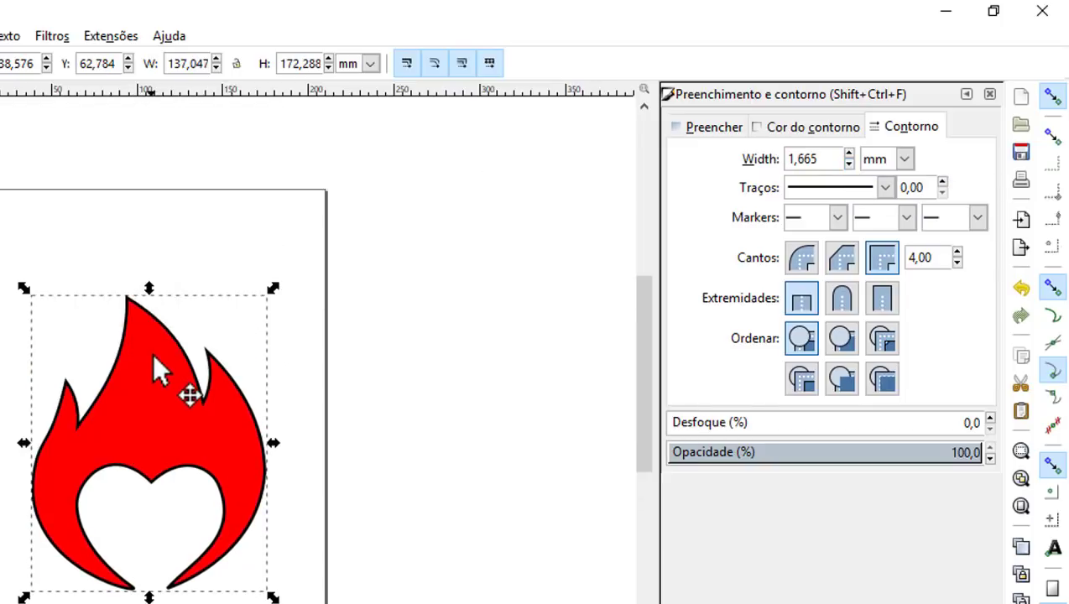
pyautogui.scroll(-2, 153, 356)
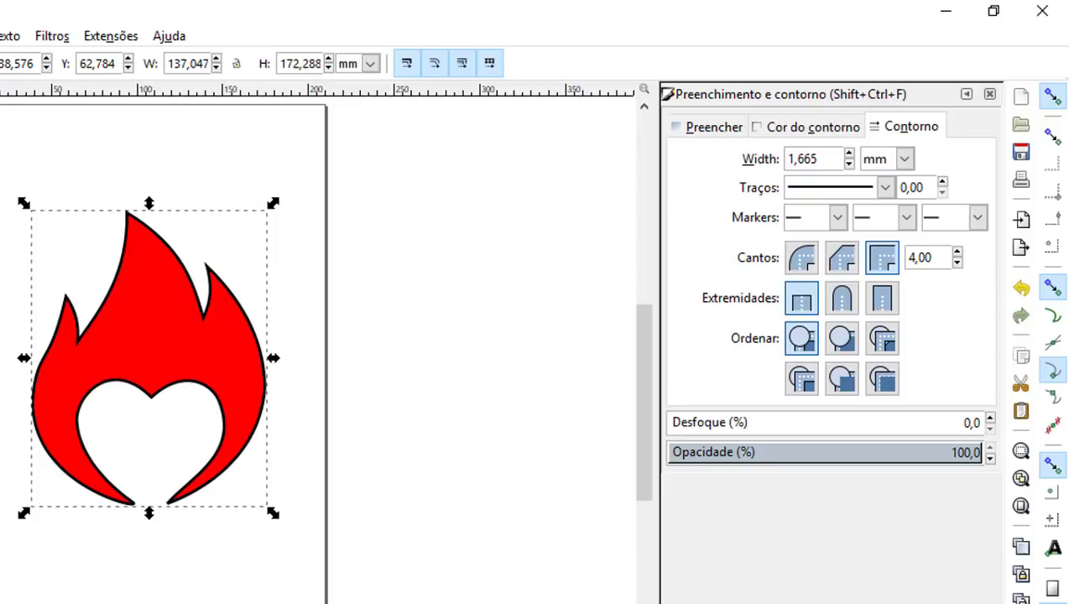
pyautogui.press('z')
pyautogui.moveTo(1, 186); pyautogui.dragTo(303, 529)
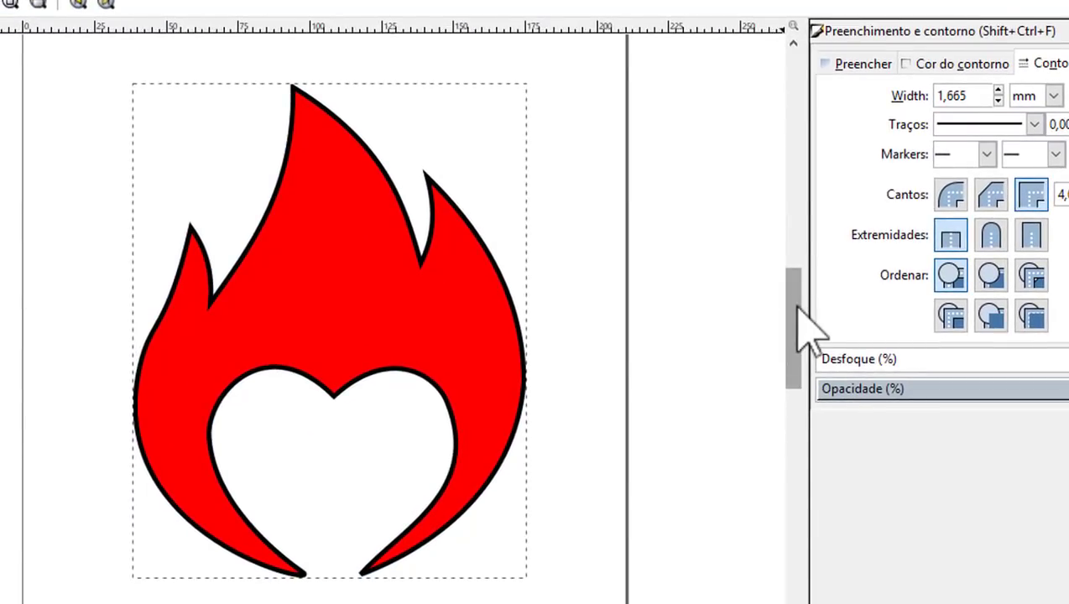
pyautogui.moveTo(800, 258); pyautogui.dragTo(804, 339)
# Step: Remove the flame's outline stroke and its red fill
pyautogui.scroll(1, 293, 119)
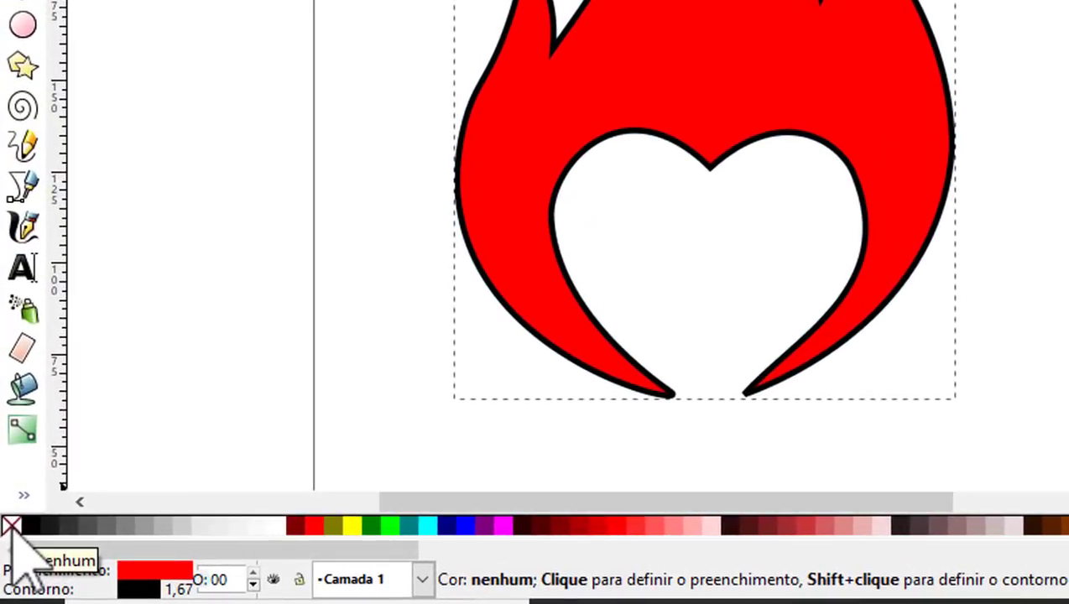
pyautogui.rightClick(6, 530)
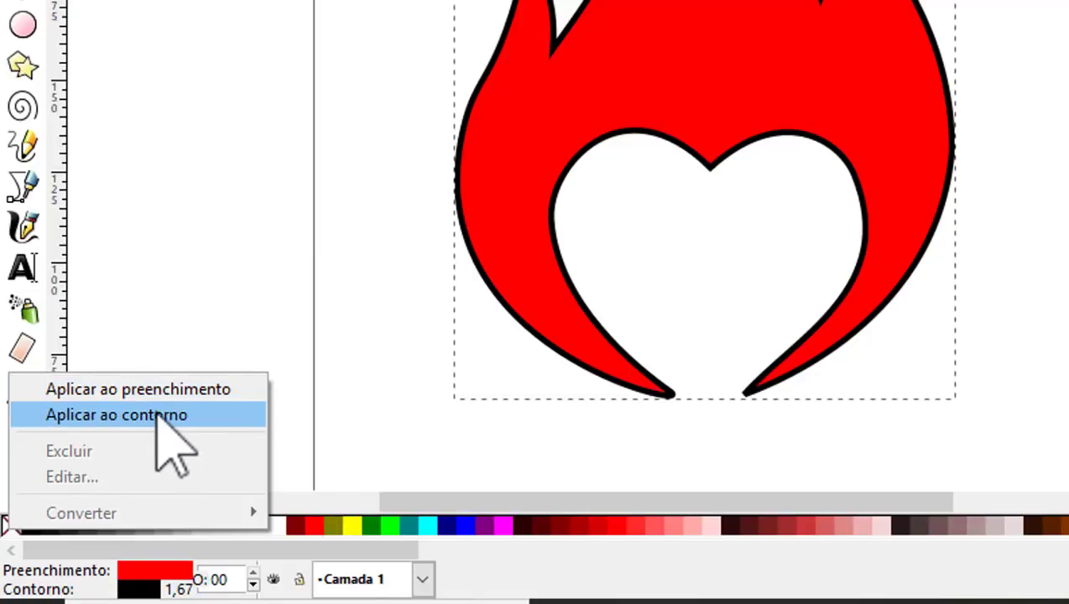
pyautogui.click(157, 415)
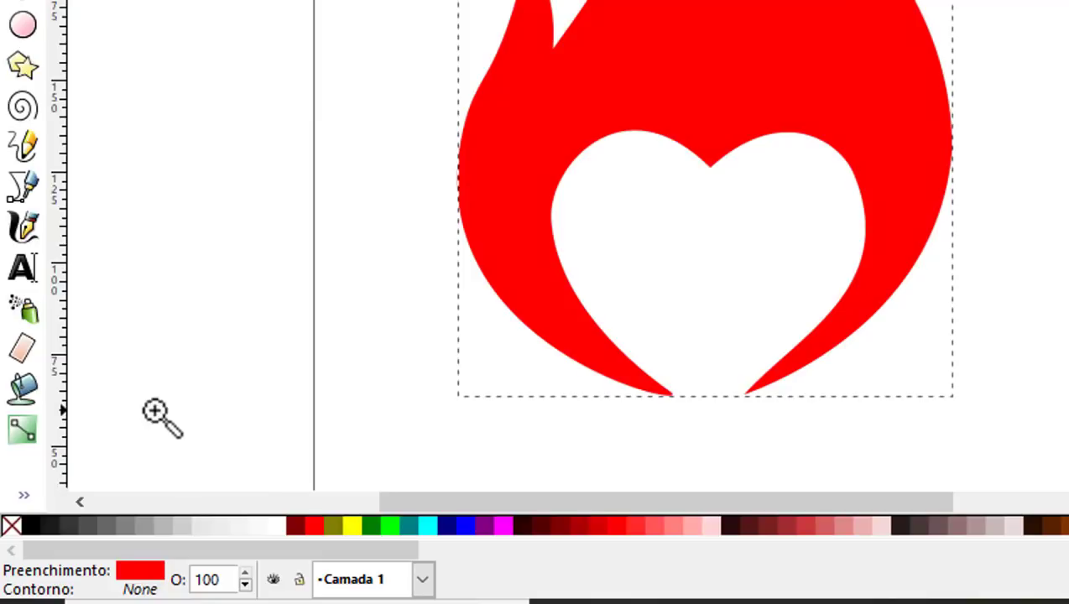
pyautogui.rightClick(11, 527)
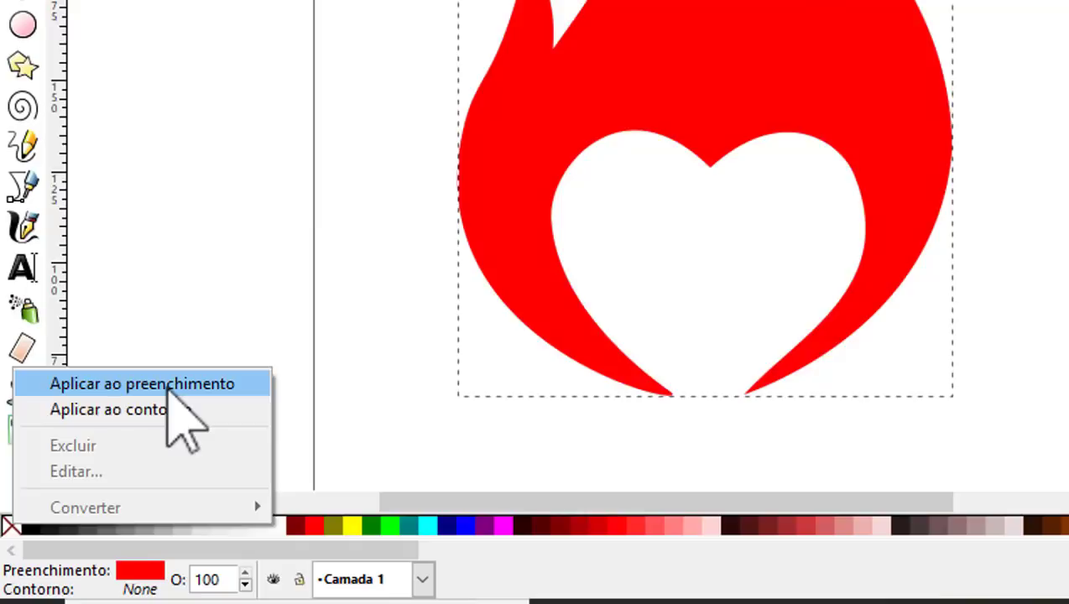
pyautogui.click(175, 384)
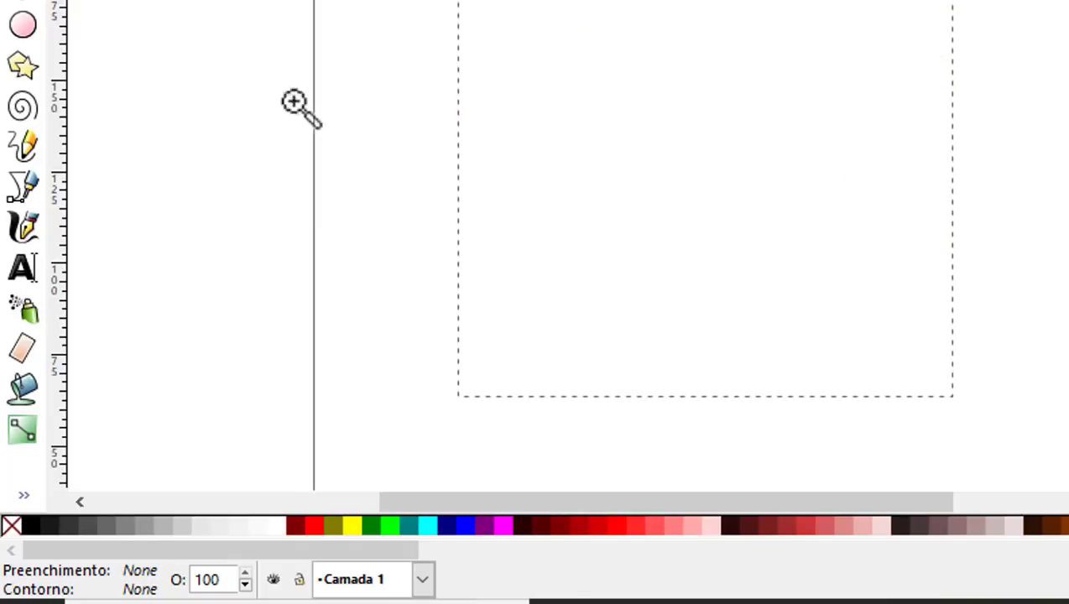
# Step: Give the flame outline a maroon stroke, then change it to magenta
pyautogui.rightClick(302, 521)
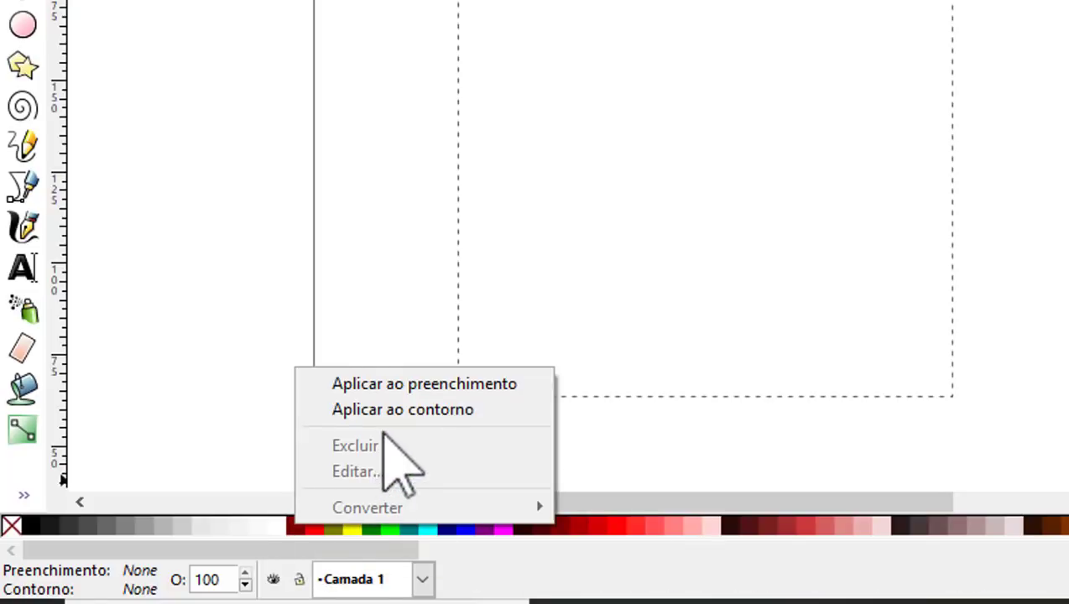
pyautogui.click(432, 408)
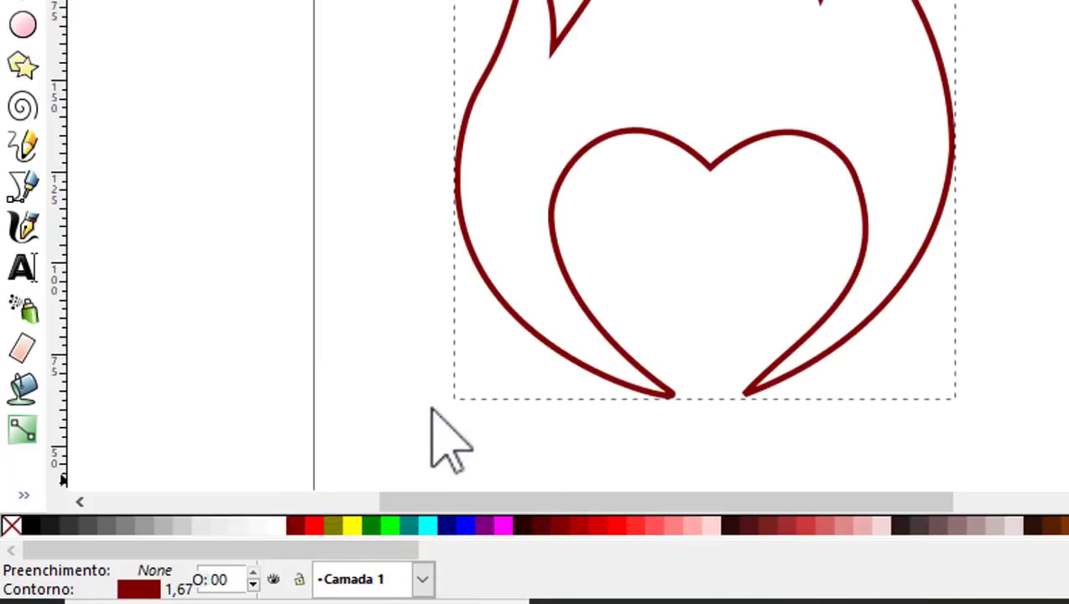
pyautogui.rightClick(503, 525)
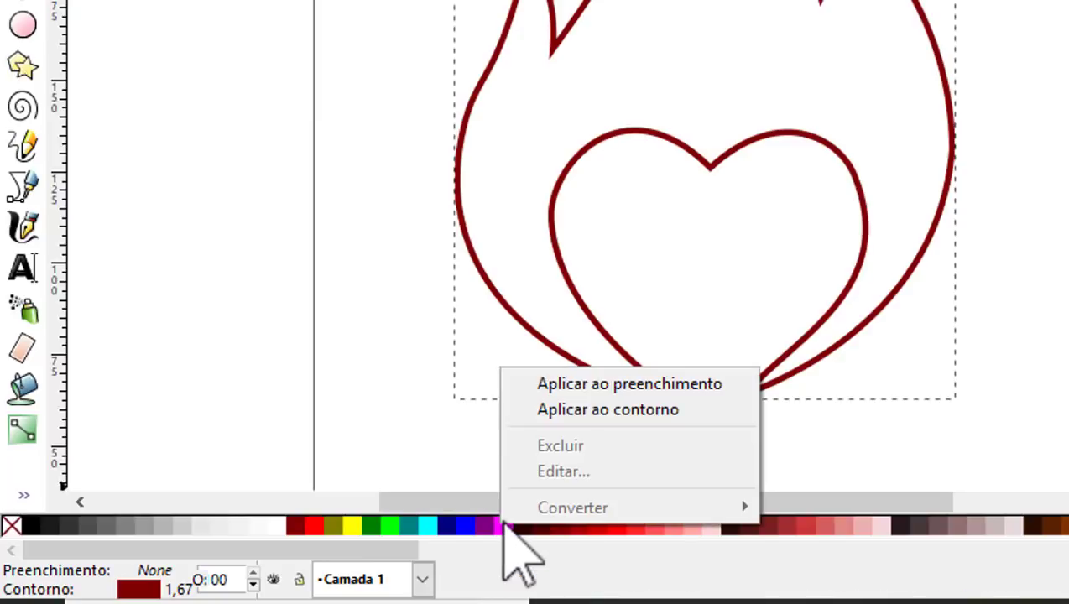
pyautogui.click(637, 410)
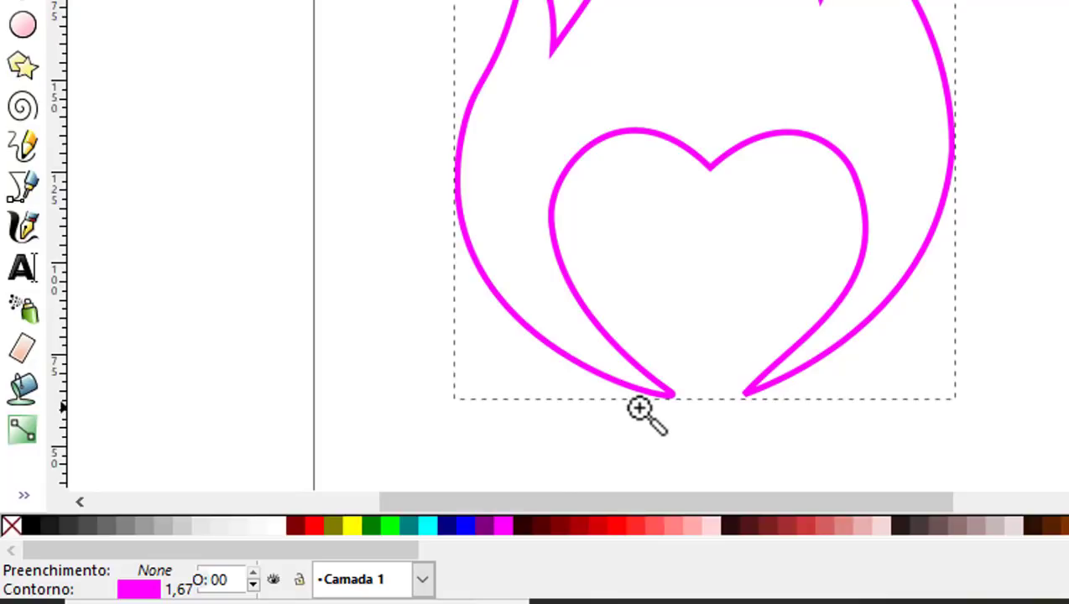
# Step: Fill the flame-heart shape with red again
pyautogui.click(617, 527)
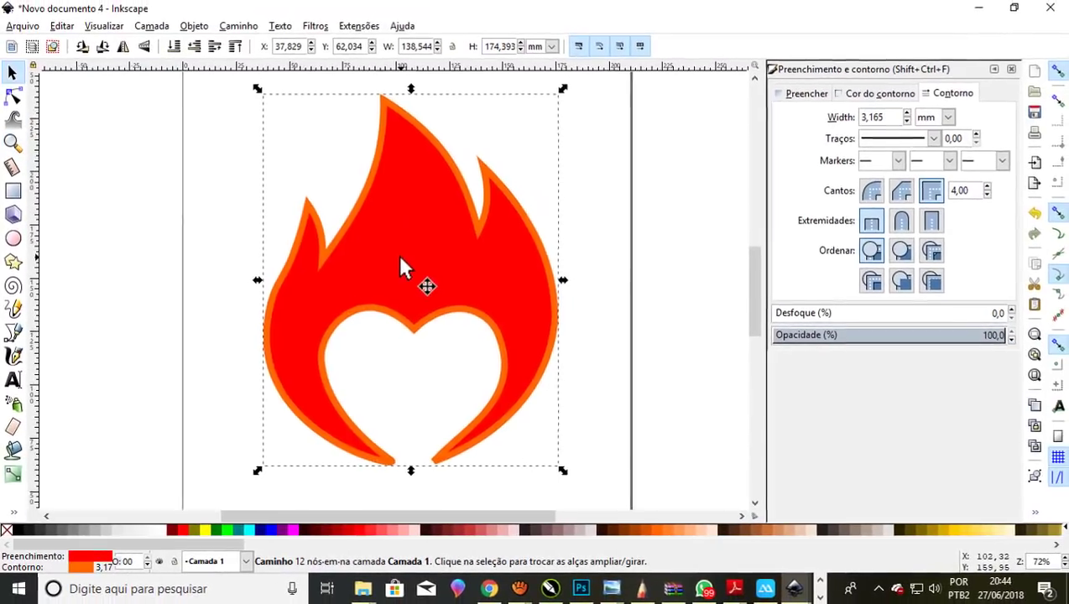
pyautogui.scroll(-2, 398, 267)
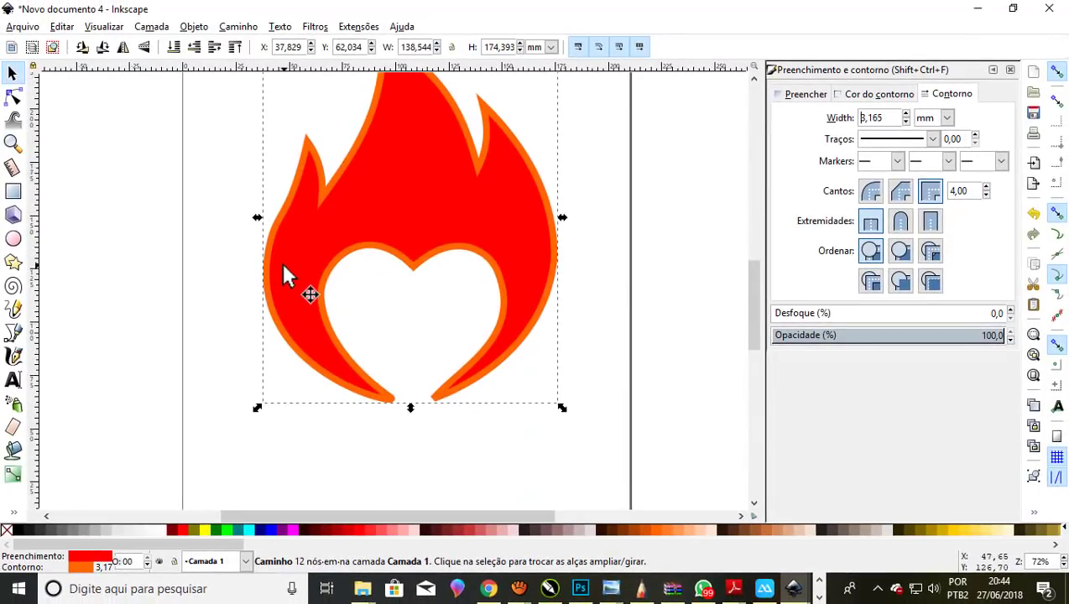
pyautogui.scroll(4, 283, 269)
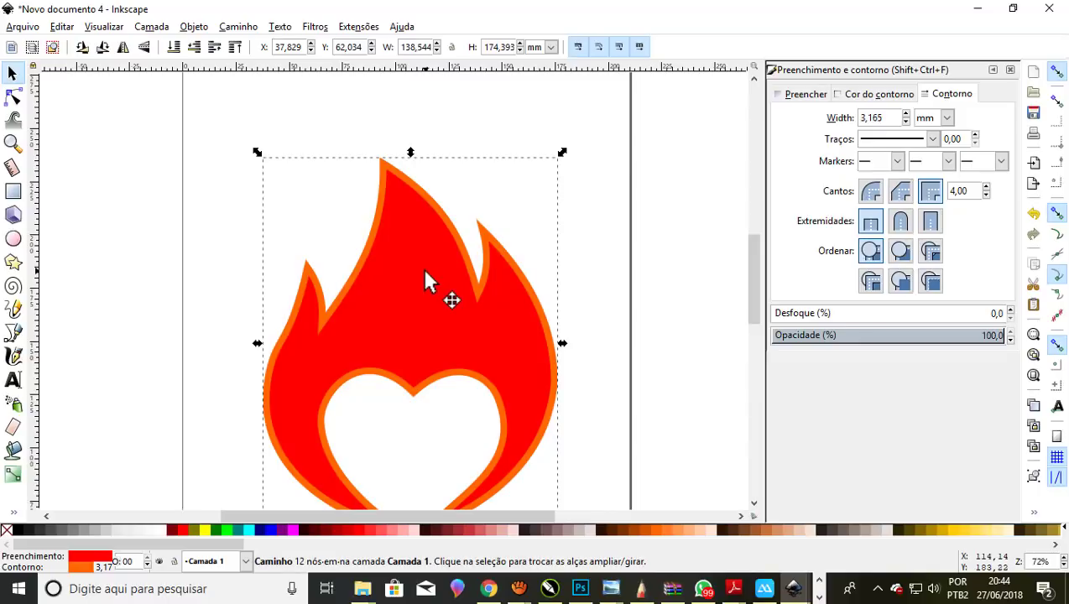
pyautogui.scroll(2, 422, 267)
pyautogui.scroll(-2, 422, 267)
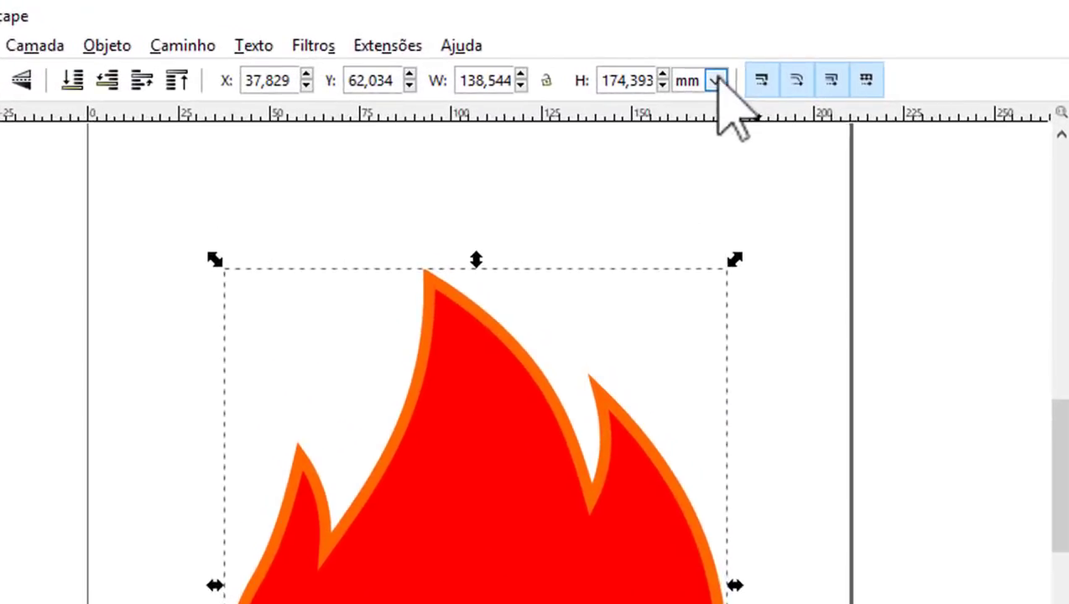
# Step: Switch the toolbar units to cm, showing about 13.854 × 17.439 cm
pyautogui.click(716, 81)
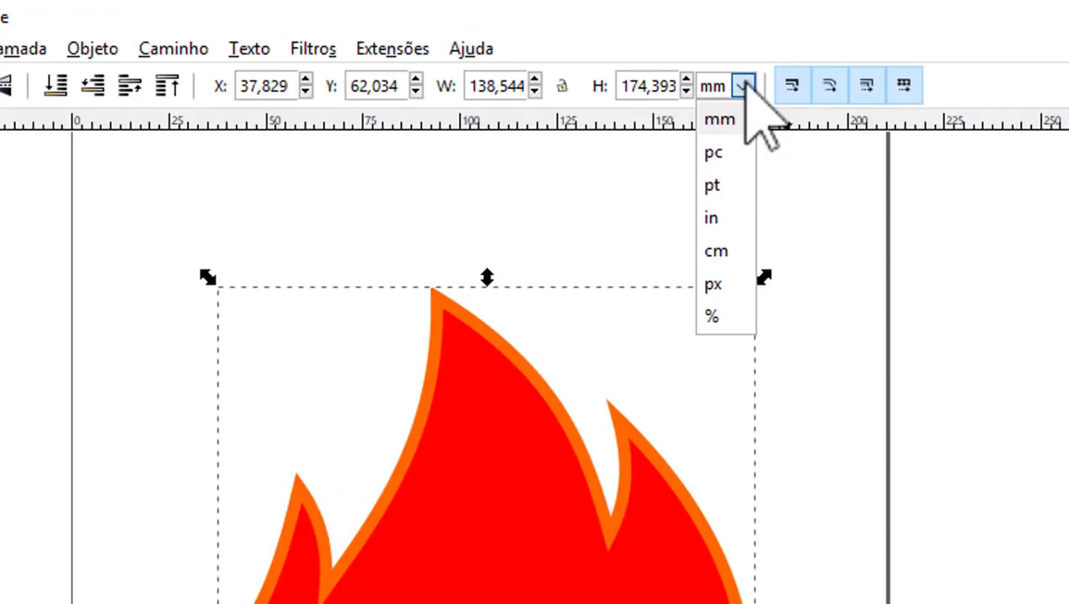
pyautogui.click(727, 250)
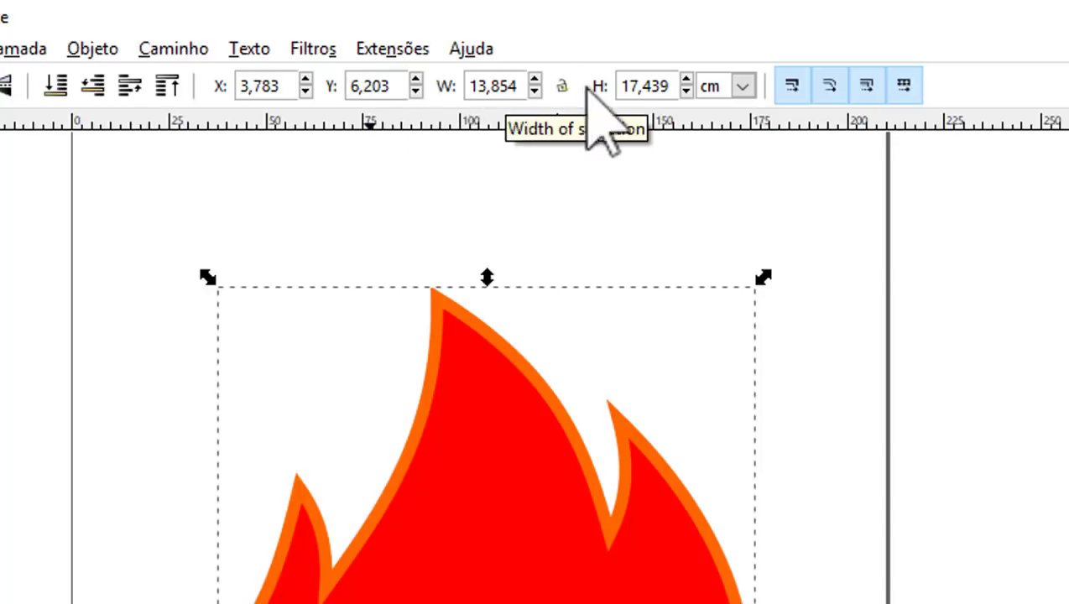
pyautogui.scroll(-3, 465, 542)
pyautogui.scroll(-3, 467, 531)
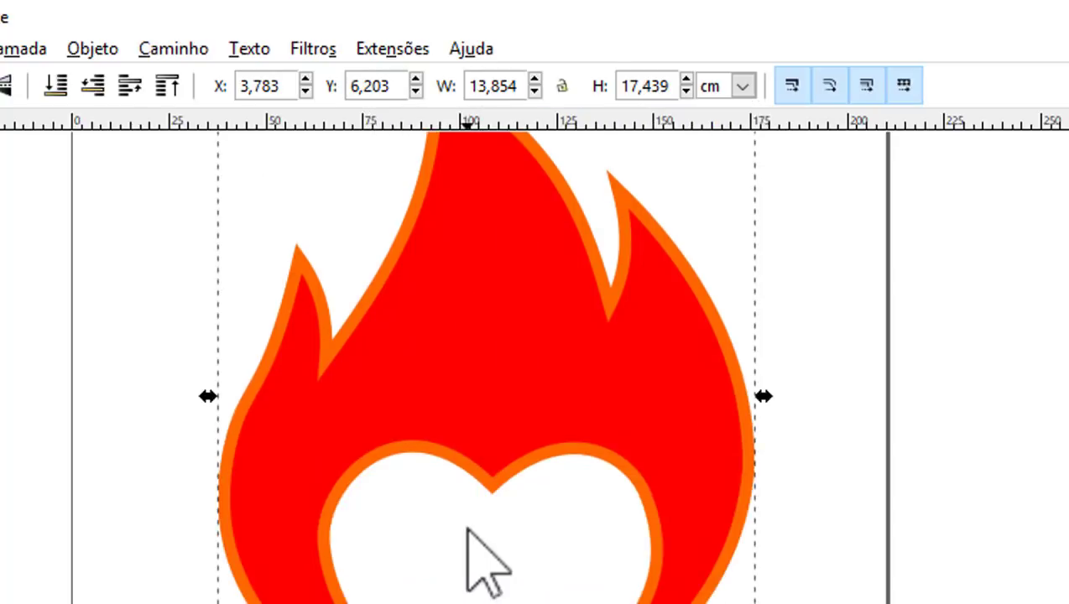
pyautogui.scroll(2, 565, 444)
pyautogui.scroll(-1, 567, 587)
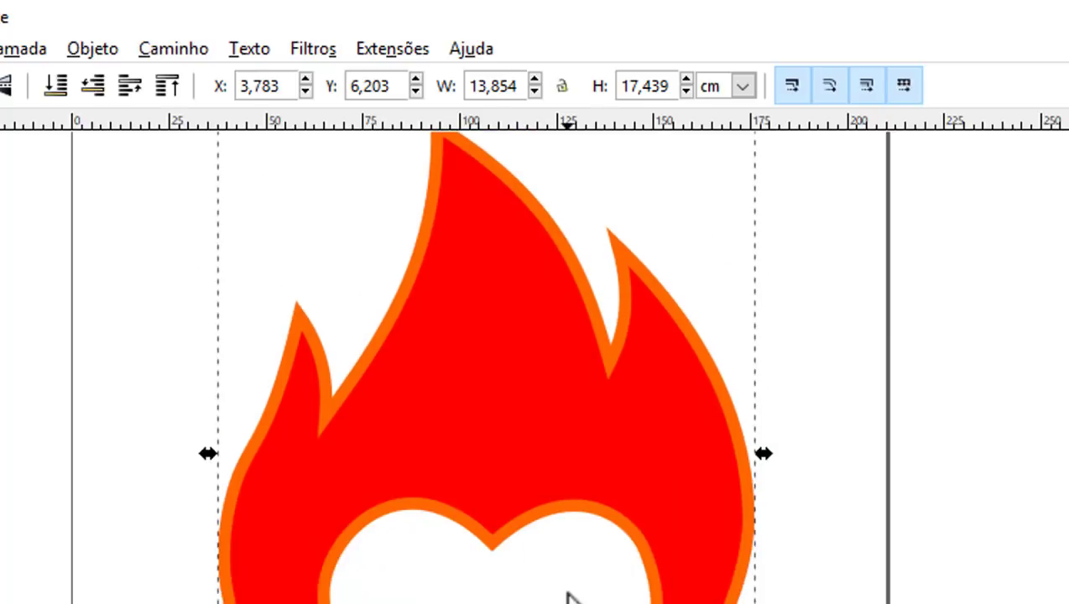
pyautogui.scroll(3, 543, 566)
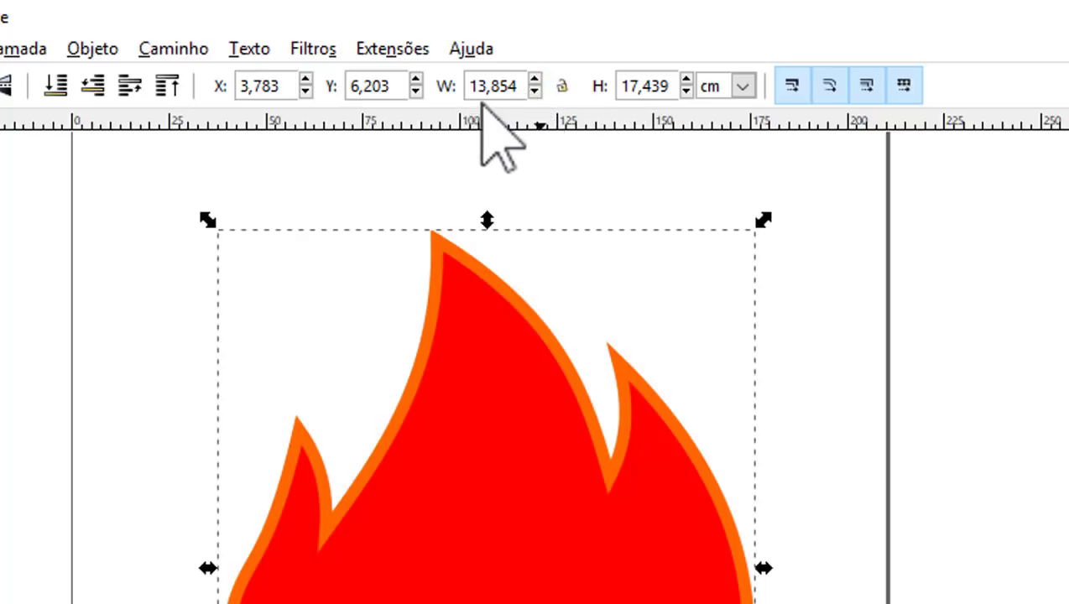
# Step: Set width to 14 cm, then height to 18.5 cm with proportions locked
pyautogui.moveTo(520, 87); pyautogui.dragTo(471, 94)
pyautogui.write('14')
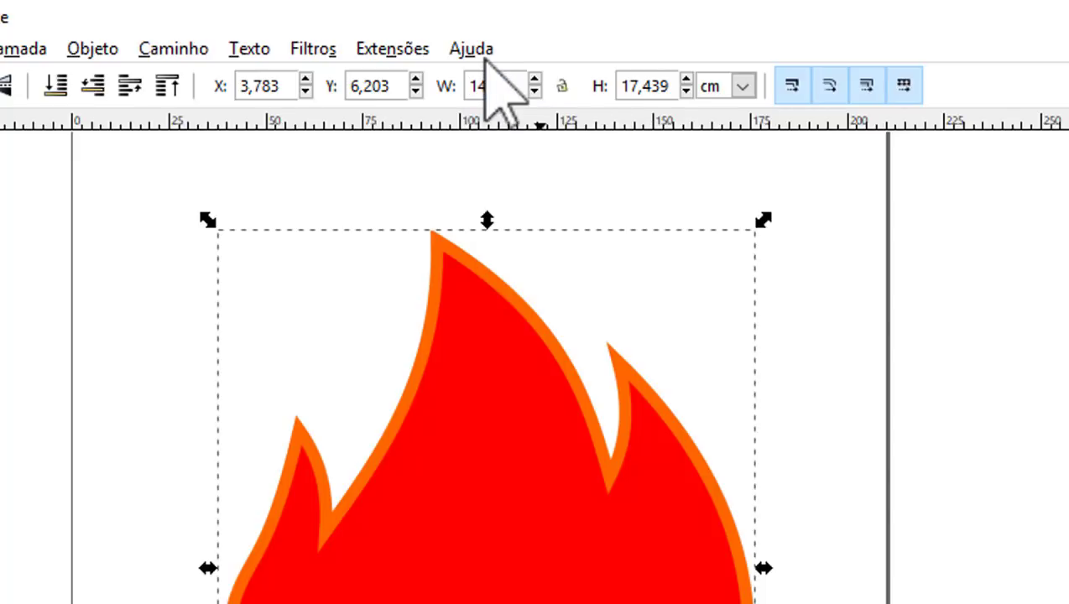
pyautogui.press('Return')
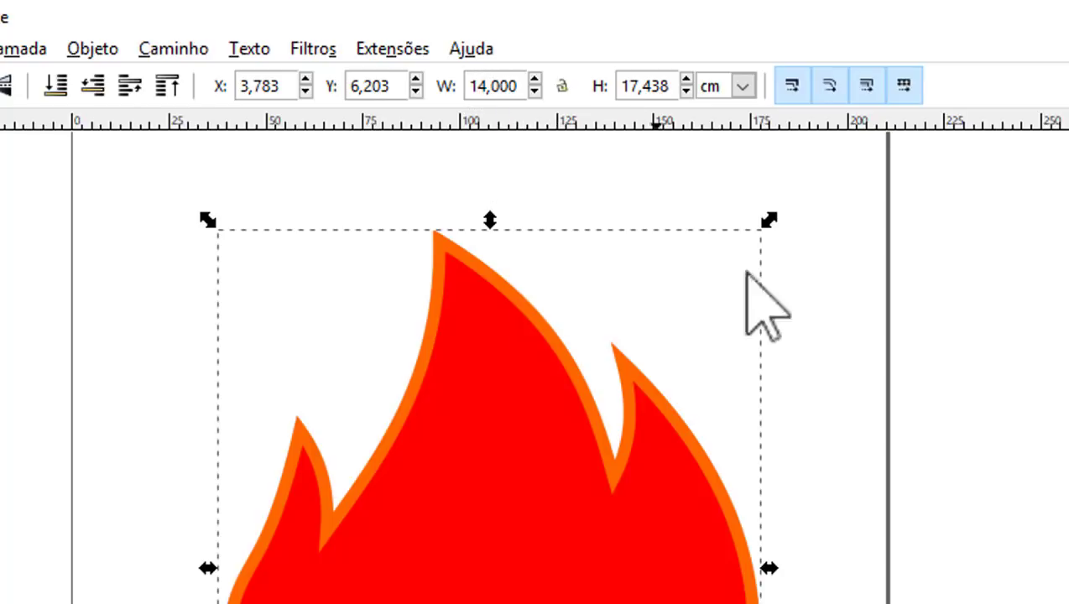
pyautogui.moveTo(669, 87); pyautogui.dragTo(618, 85)
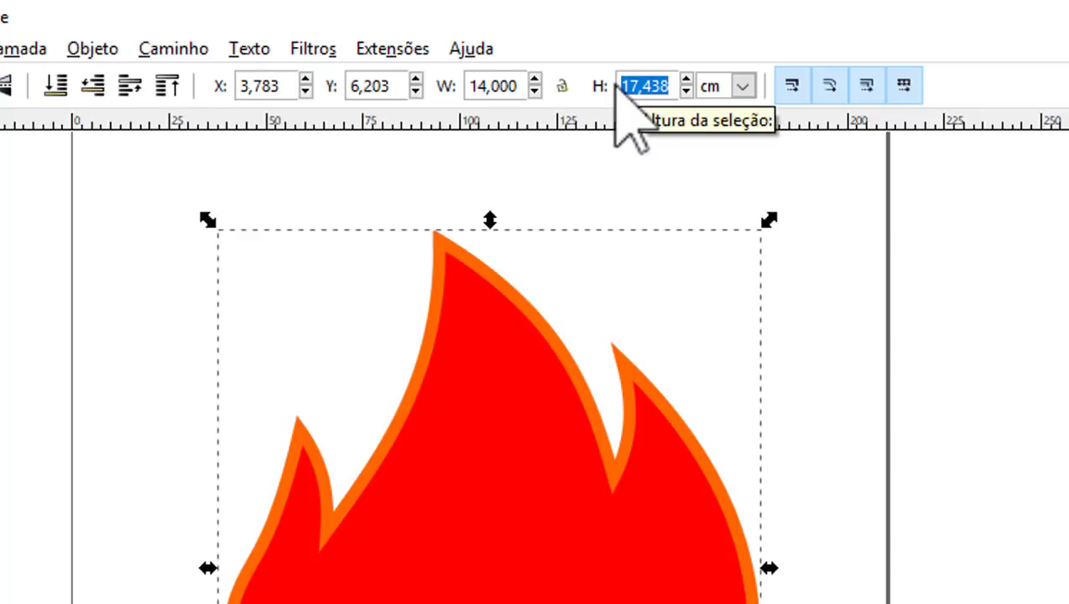
pyautogui.write('18,5')
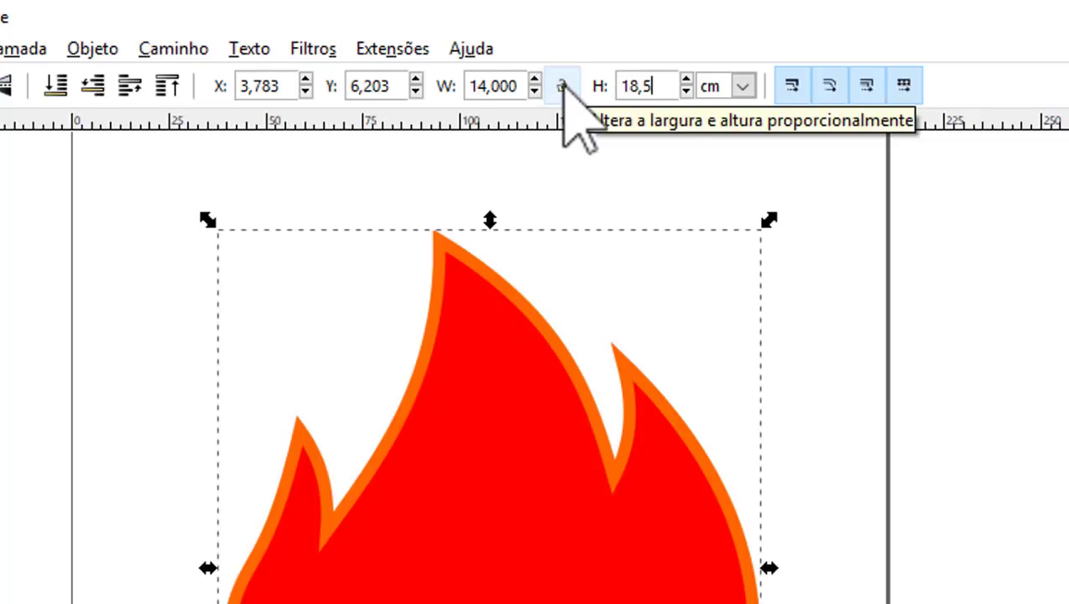
pyautogui.click(562, 87)
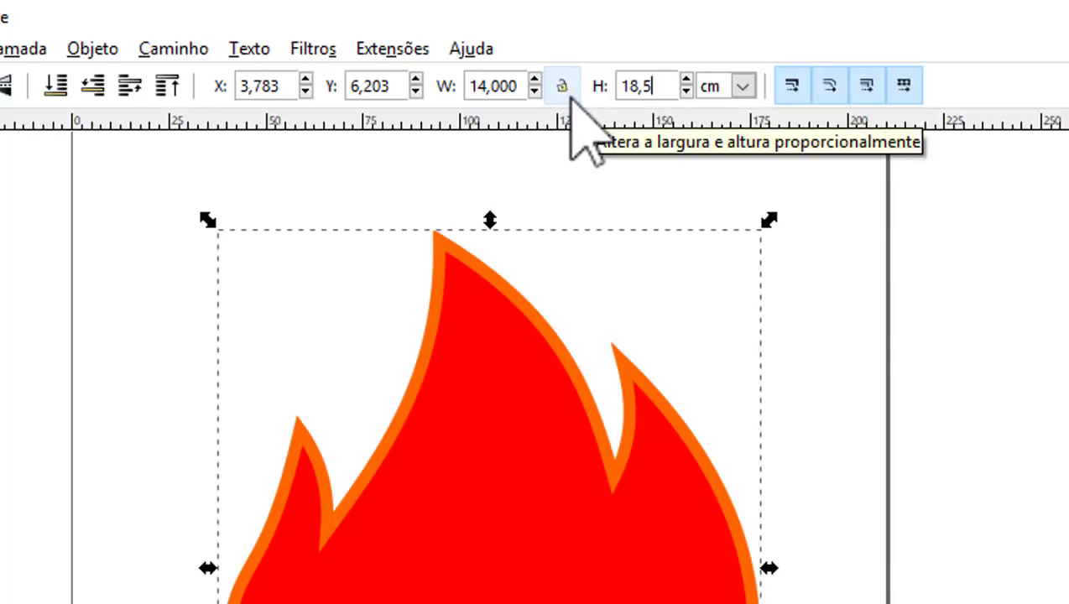
pyautogui.press('Return')
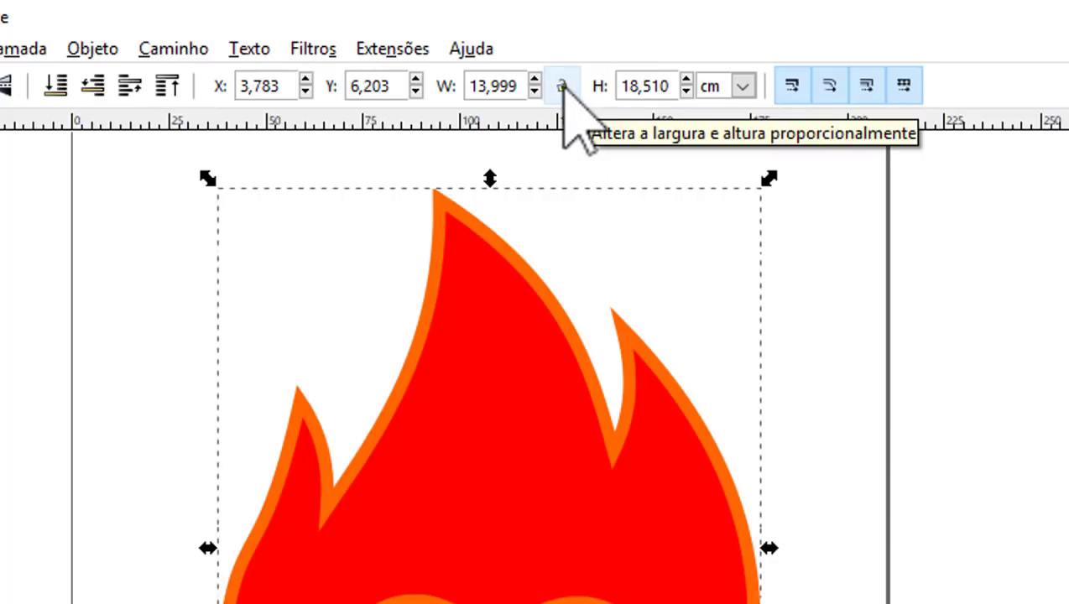
pyautogui.click(566, 83)
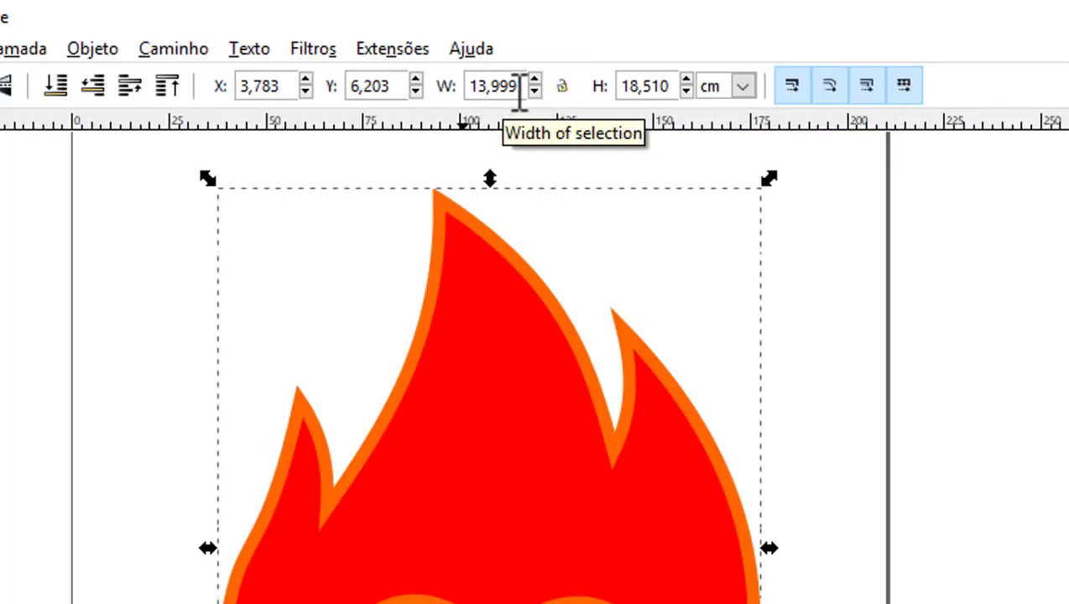
# Step: With the lock off, correct the size to exactly 15 × 18.5 cm
pyautogui.moveTo(518, 87); pyautogui.dragTo(463, 87)
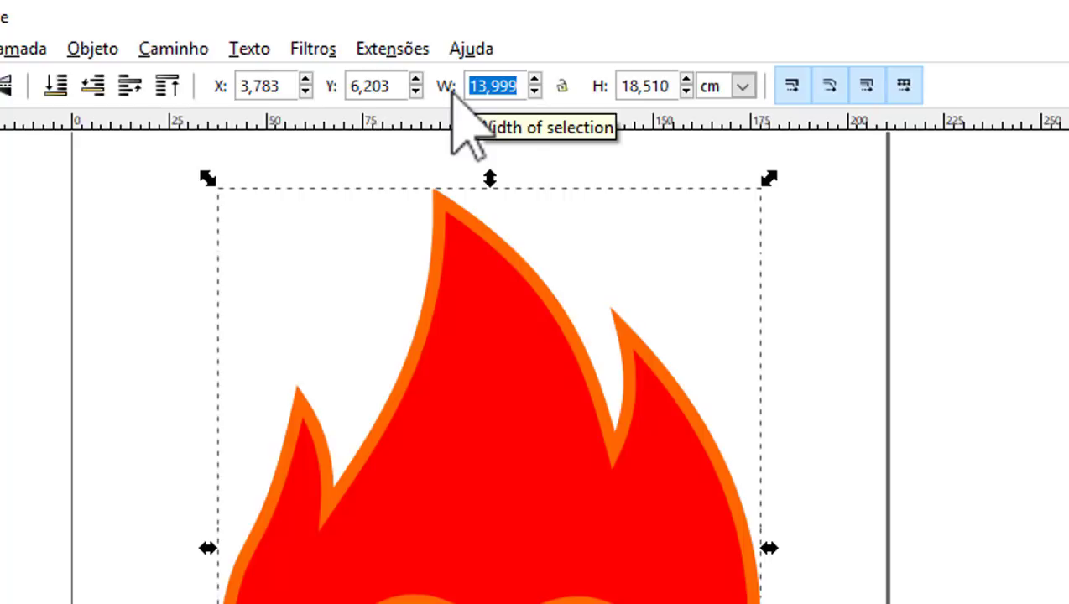
pyautogui.write('15')
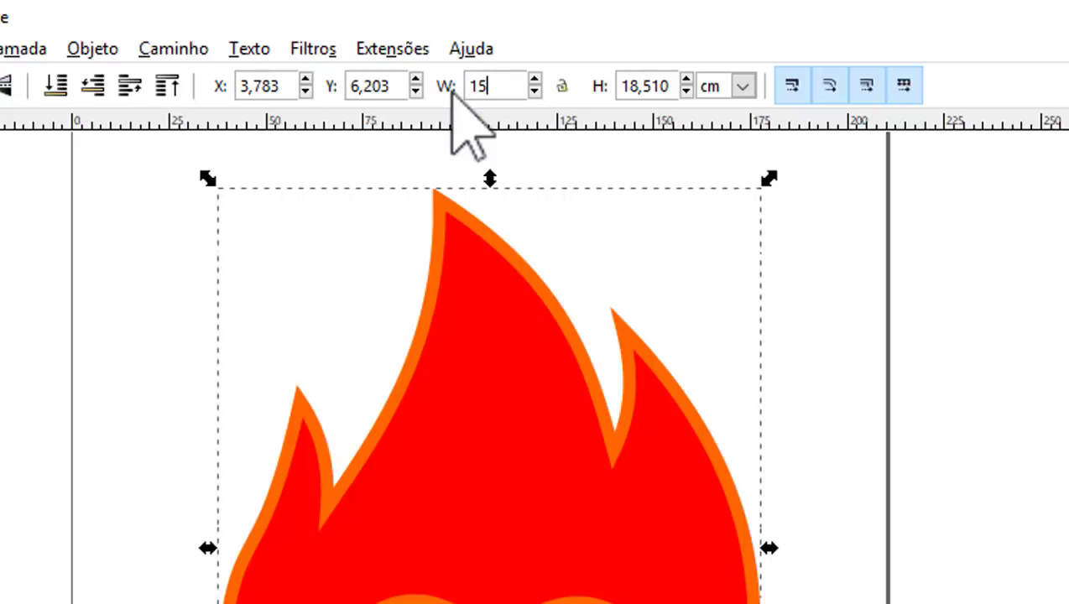
pyautogui.press('Return')
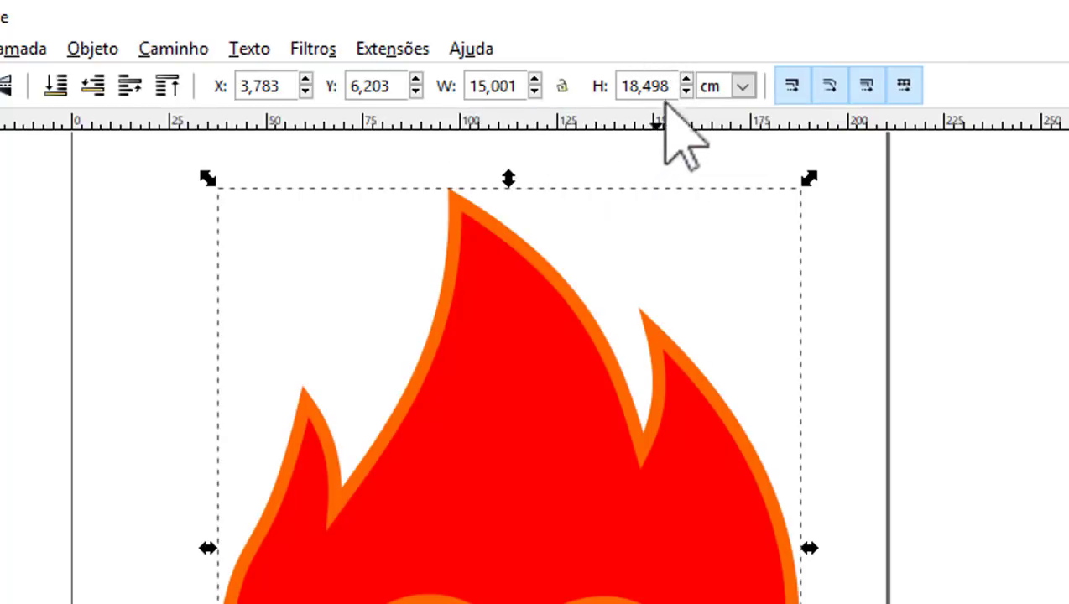
pyautogui.moveTo(677, 84)
pyautogui.mouseDown()
pyautogui.moveTo(626, 85)
pyautogui.moveTo(657, 86)
pyautogui.mouseUp()
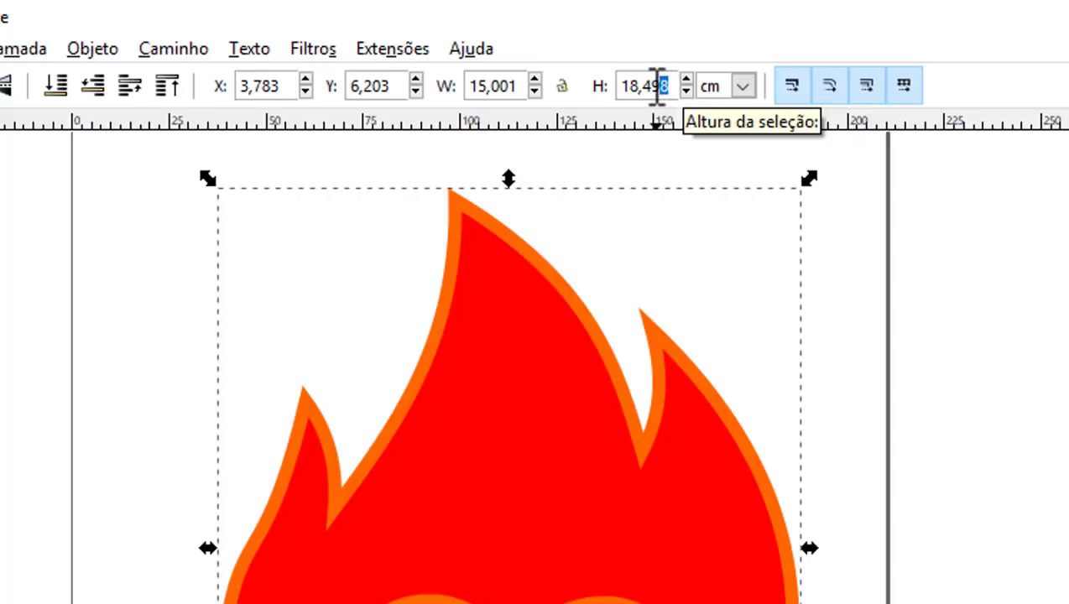
pyautogui.write('500')
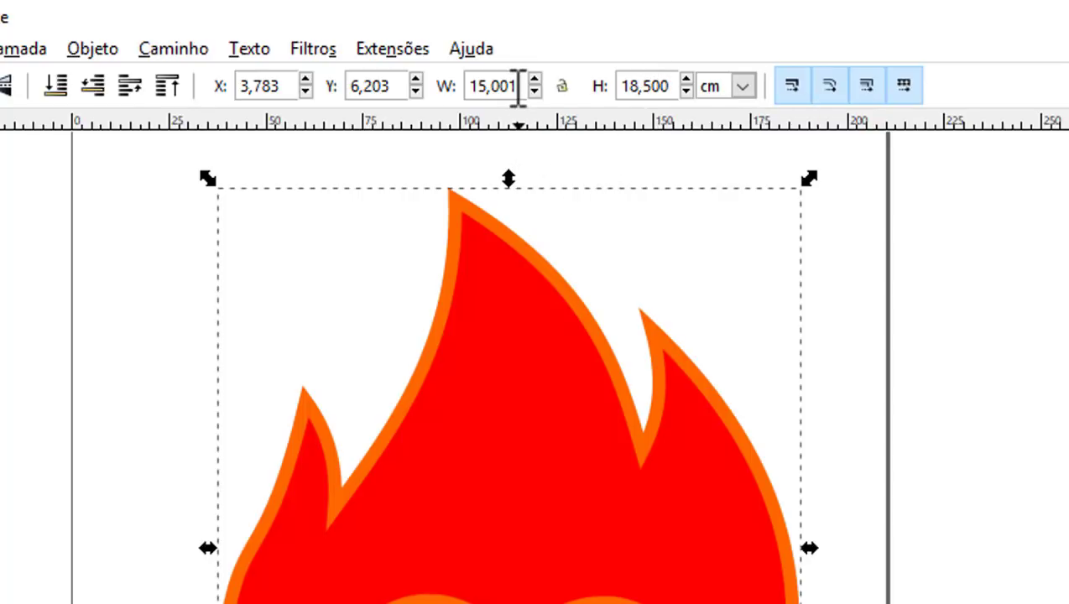
pyautogui.press('BackSpace')
pyautogui.write('0')
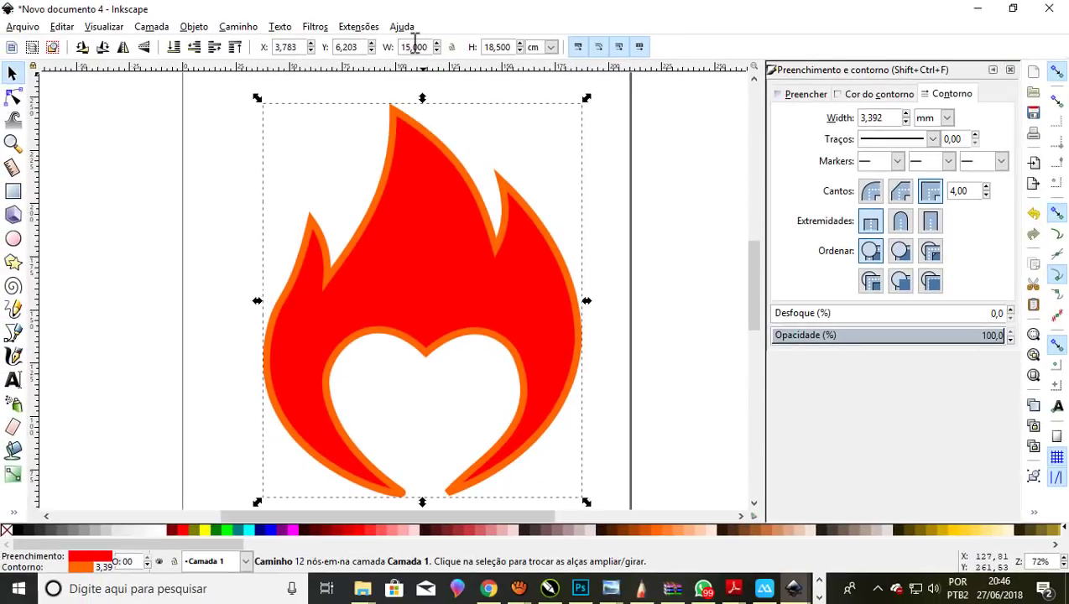
# Step: Save the logo as a Cairo PNG file named 'Logo aula 01'
pyautogui.click(25, 27)
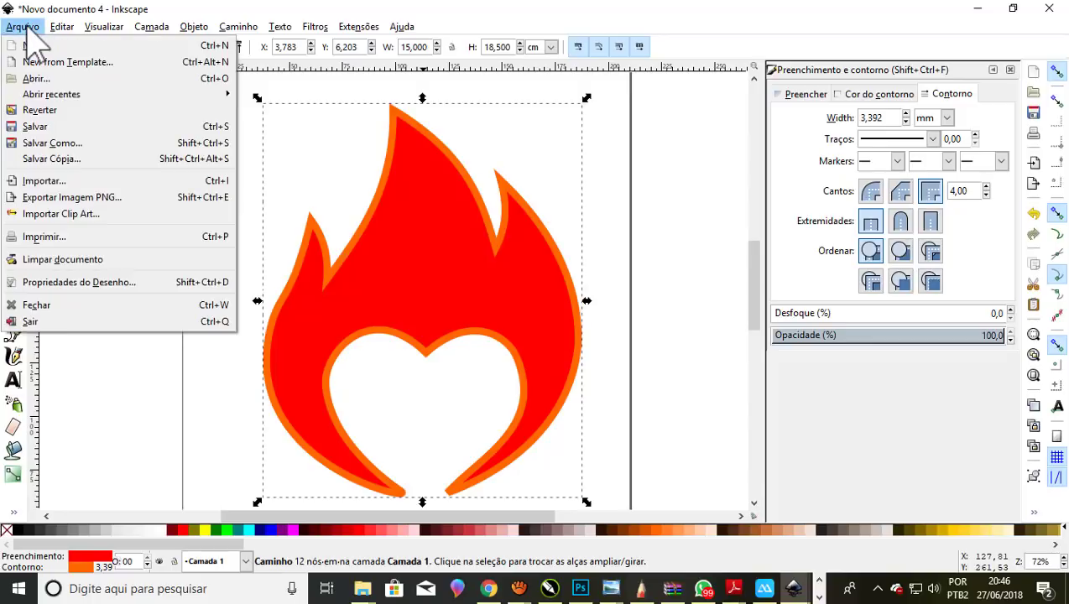
pyautogui.click(21, 143)
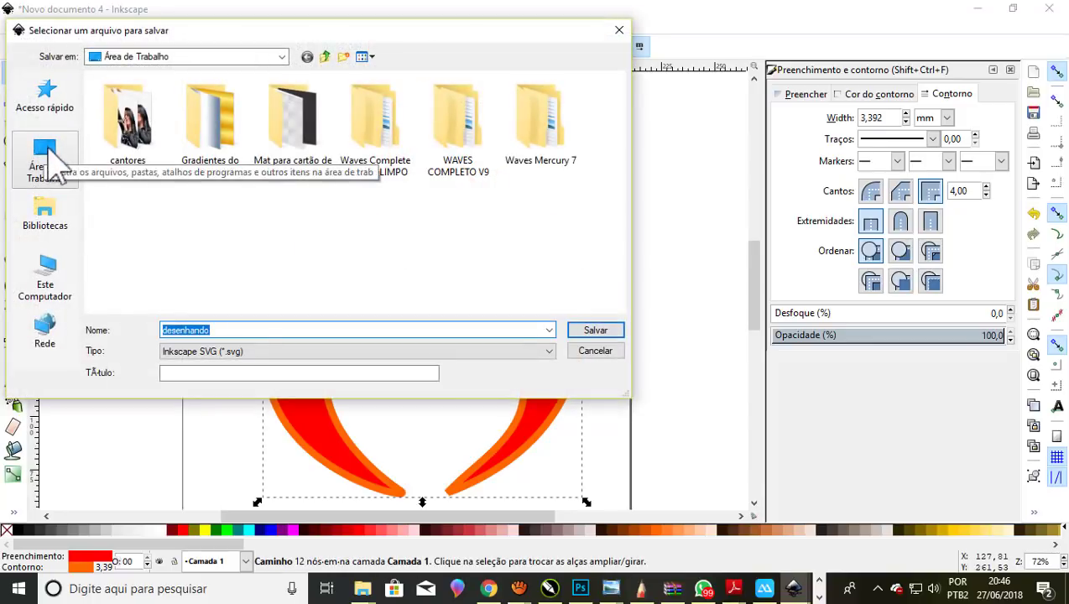
pyautogui.click(548, 352)
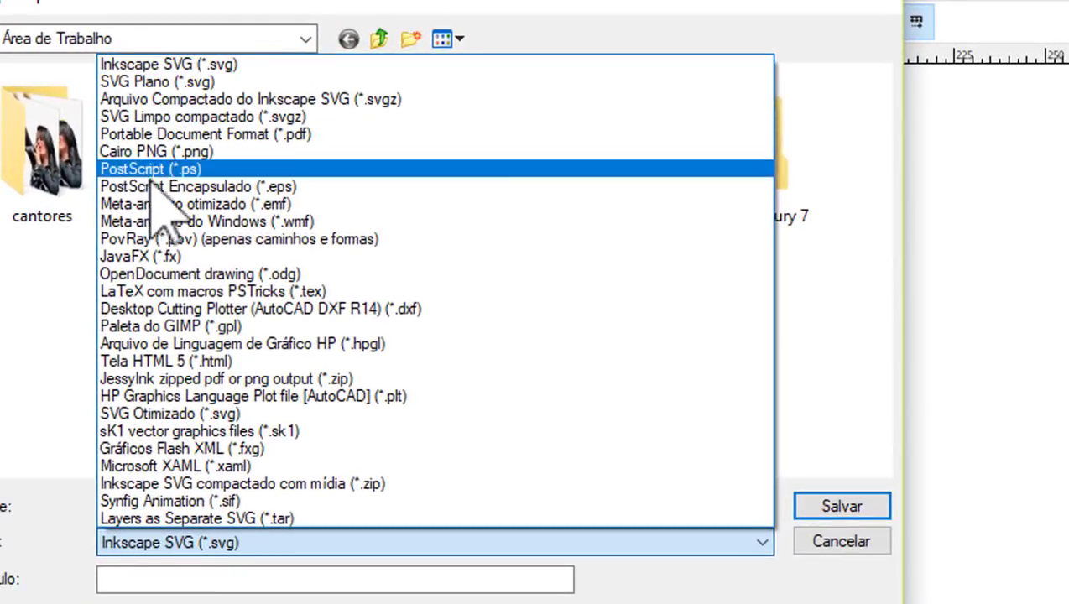
pyautogui.click(168, 155)
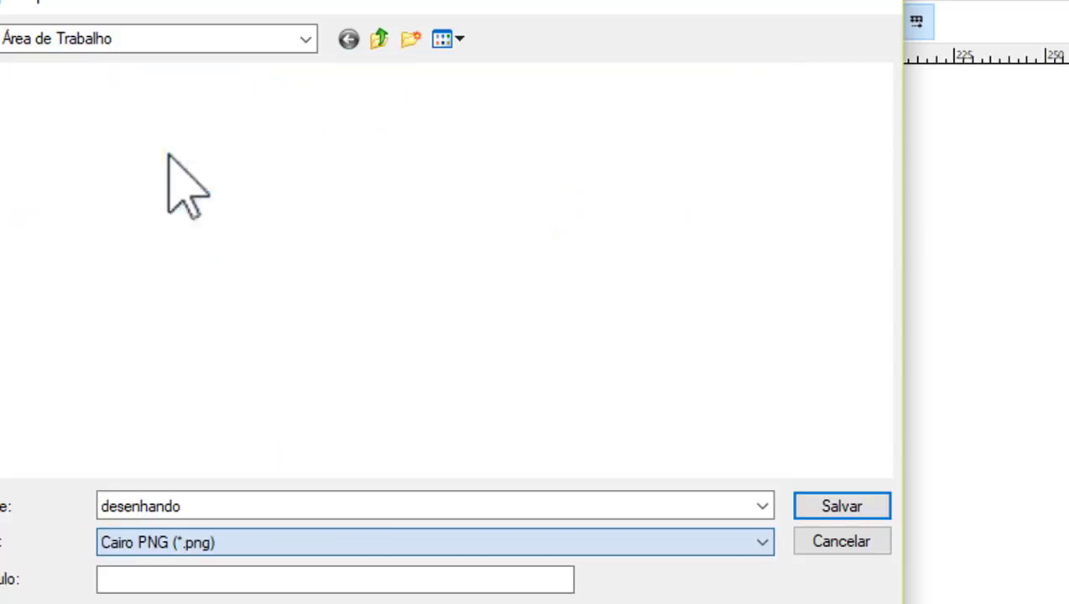
pyautogui.doubleClick(221, 506)
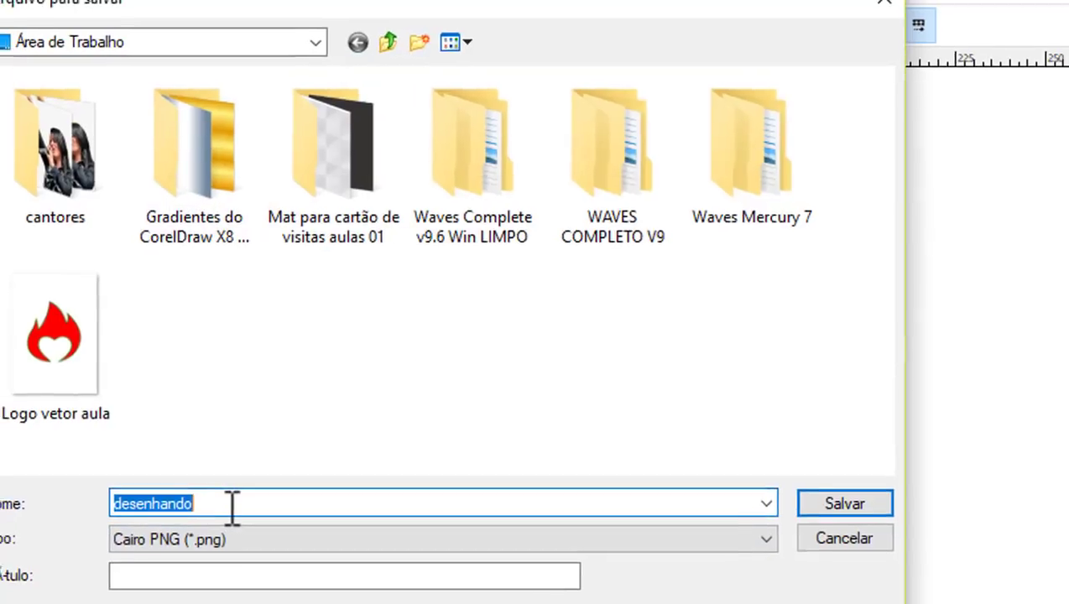
pyautogui.write('Logo')
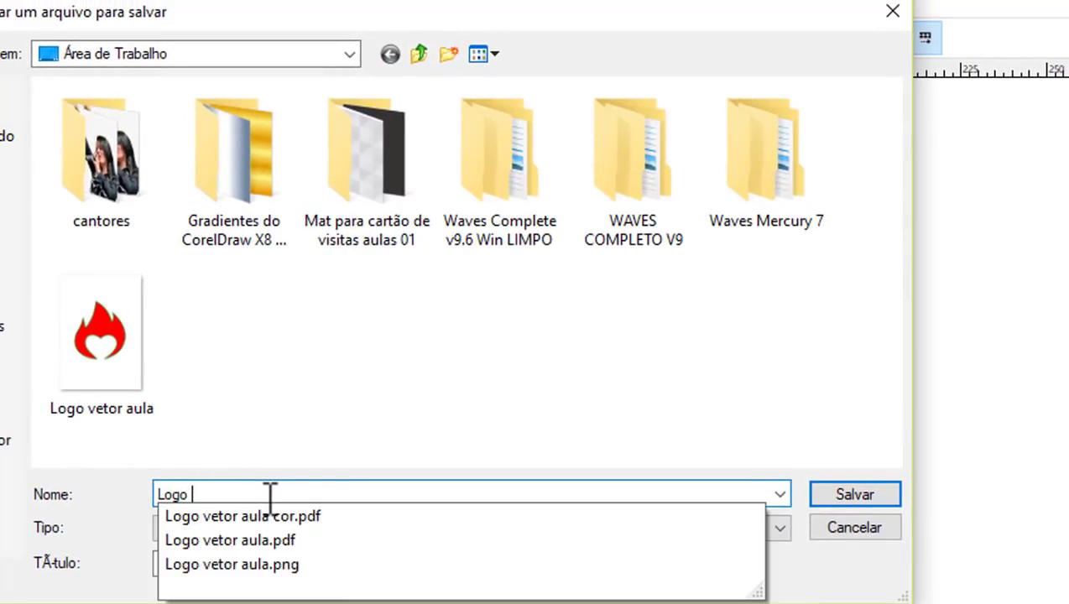
pyautogui.write(' aula 01')
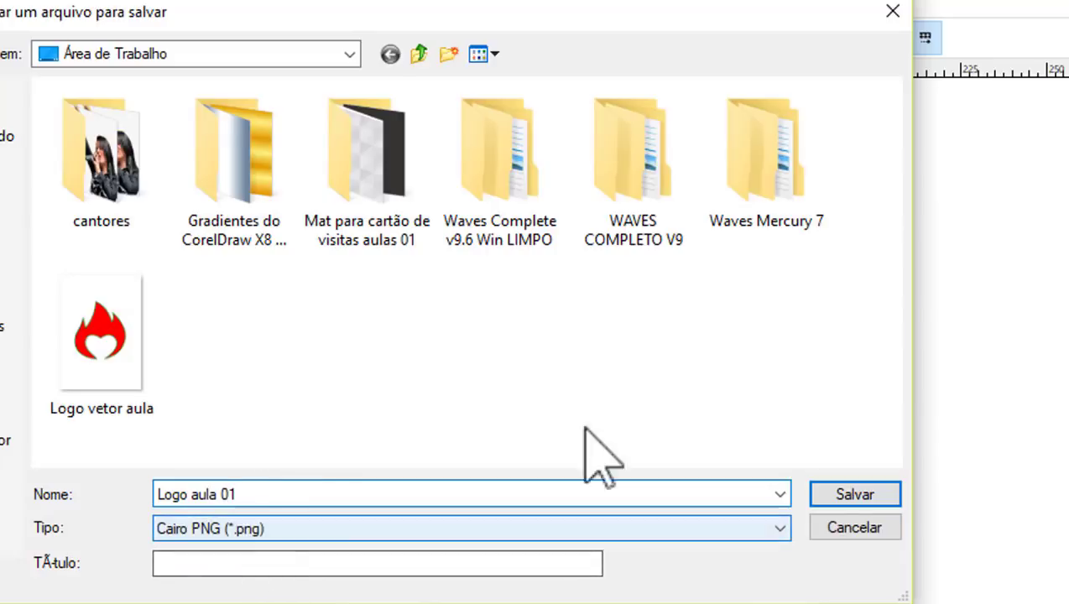
pyautogui.click(855, 494)
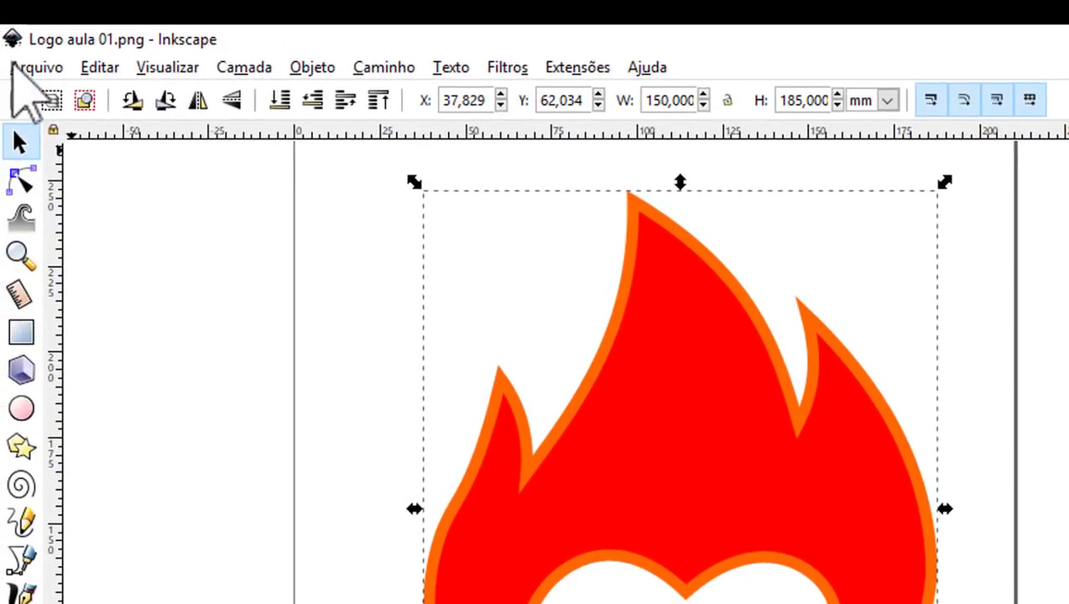
# Step: Save the drawing as Portable Document Format (*.pdf) named 'Logo aula 01 aula'
pyautogui.click(29, 70)
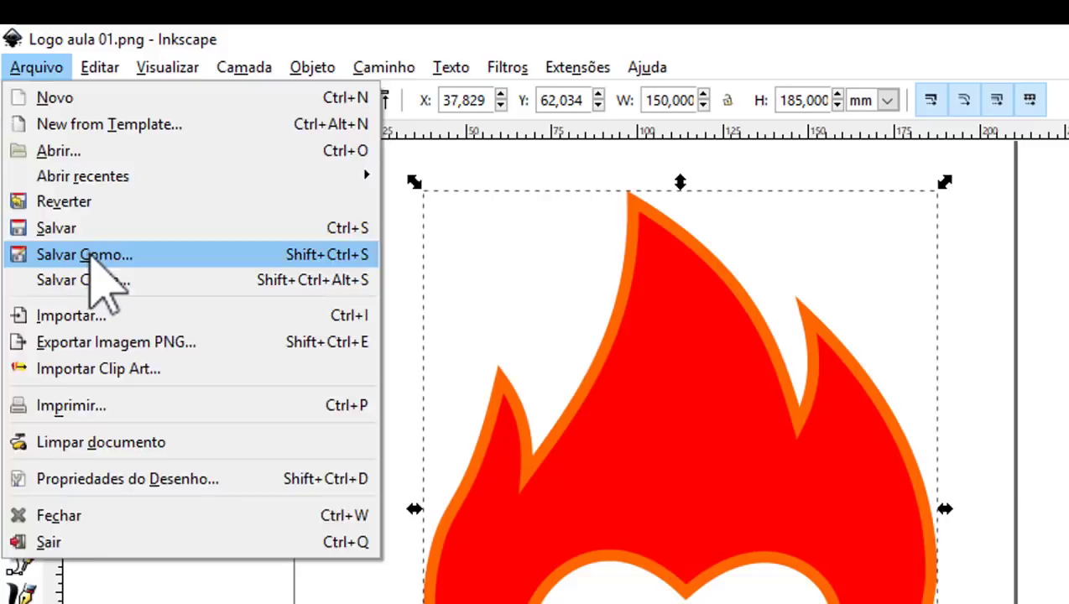
pyautogui.click(50, 255)
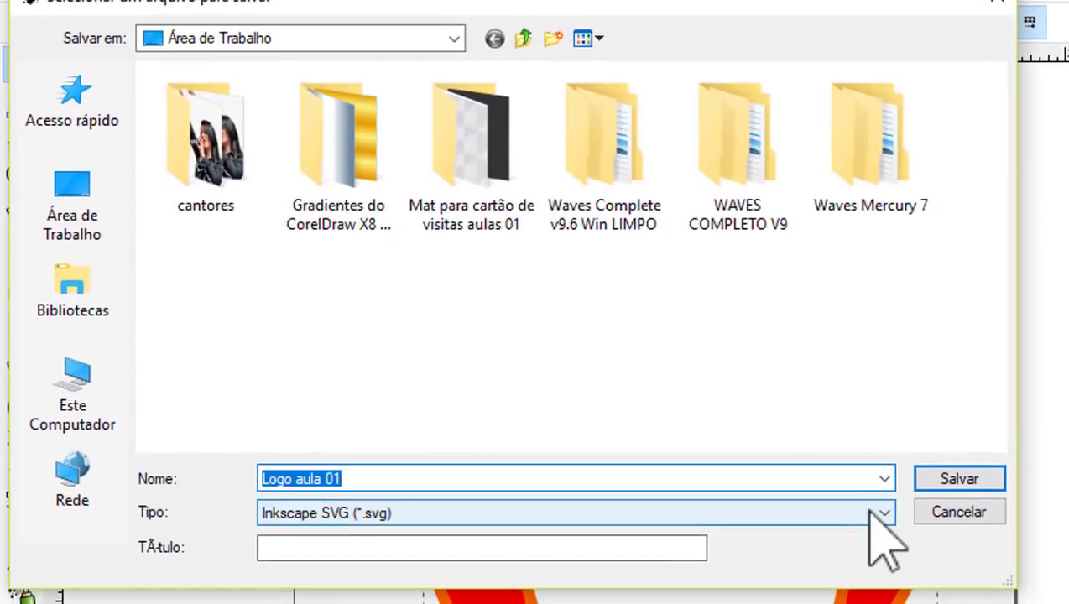
pyautogui.click(873, 512)
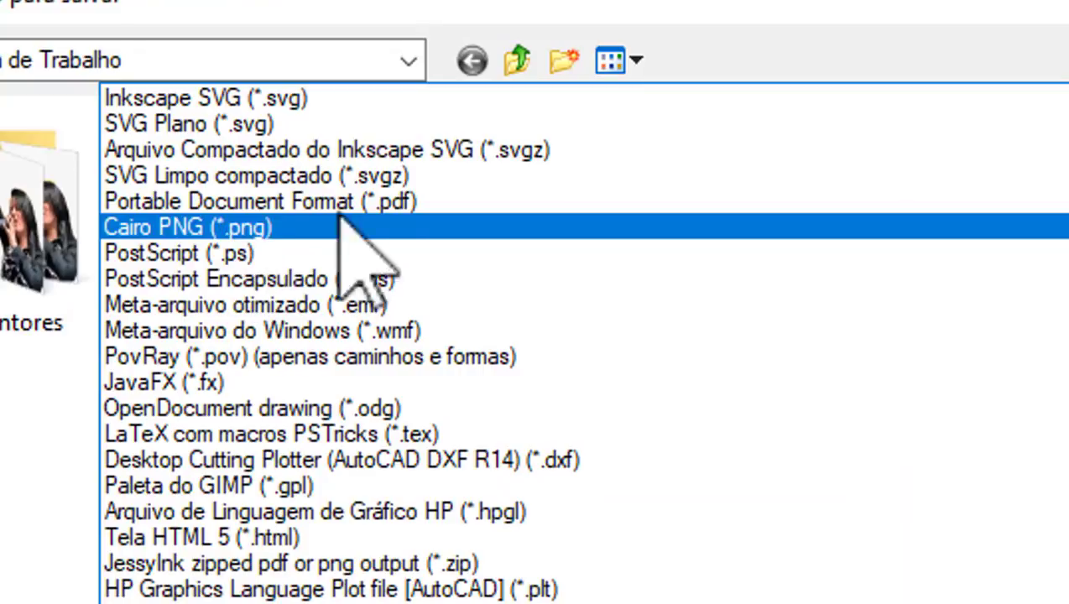
pyautogui.click(344, 200)
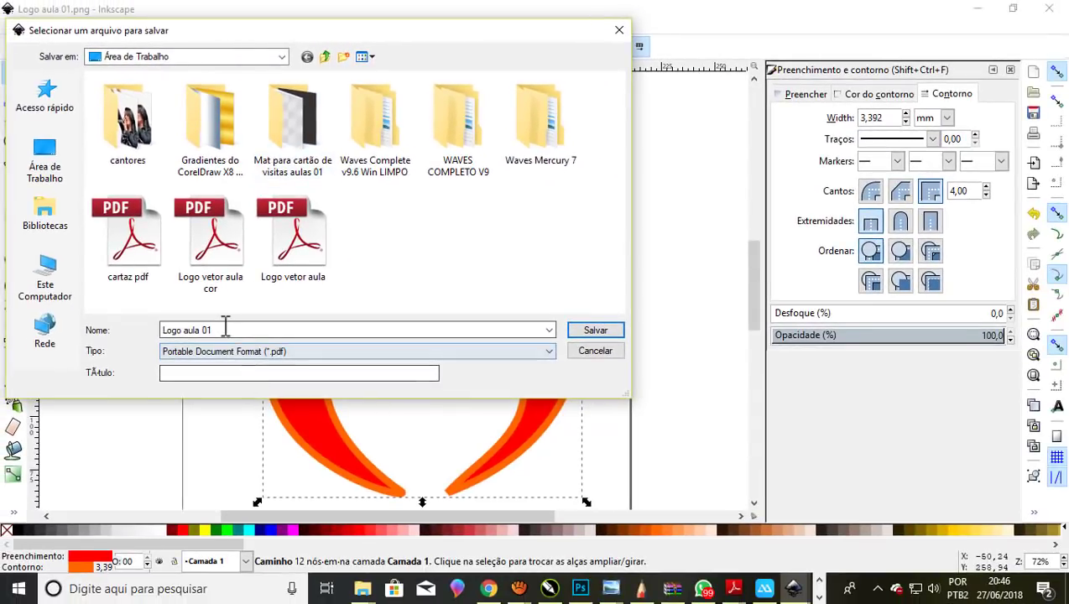
pyautogui.write('Logo aula 01 aula')
pyautogui.click(225, 328)
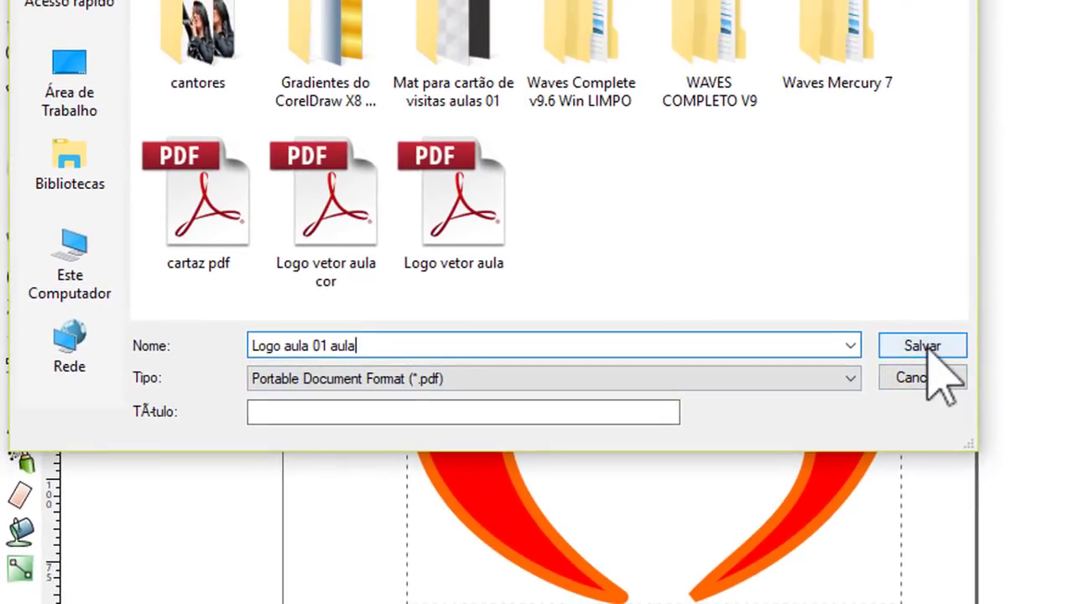
pyautogui.click(891, 349)
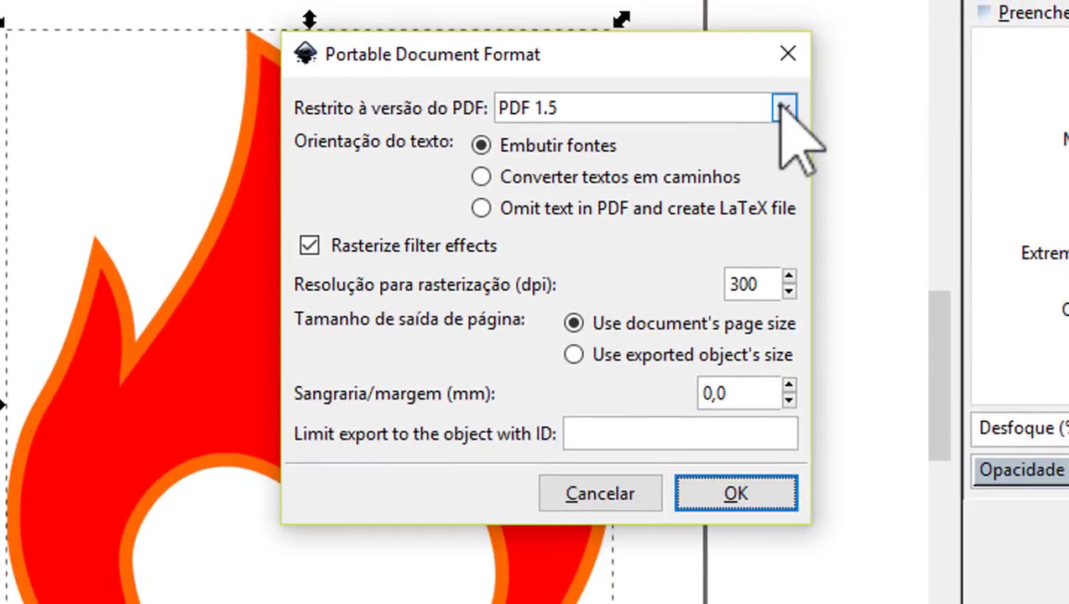
# Step: Accept PDF 1.5, 300 dpi and the document's page size for the PDF export
pyautogui.click(785, 107)
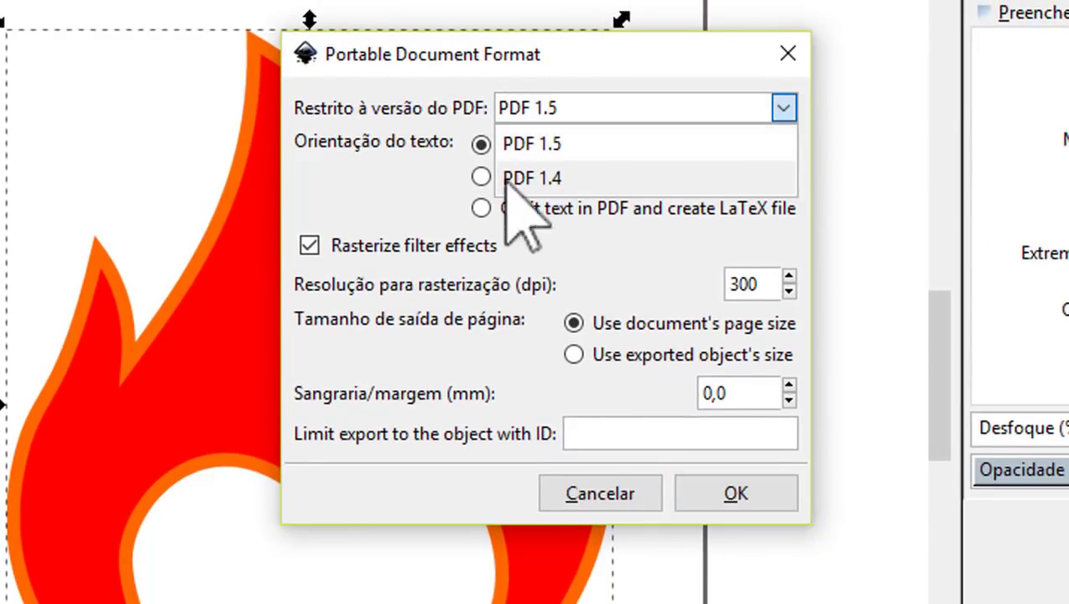
pyautogui.click(575, 145)
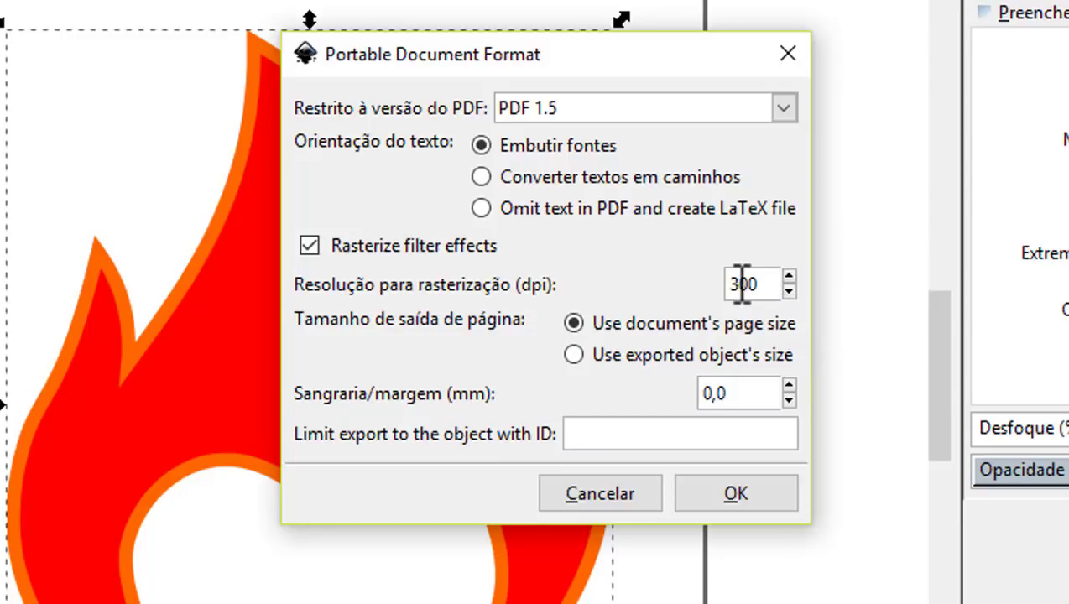
pyautogui.doubleClick(770, 284)
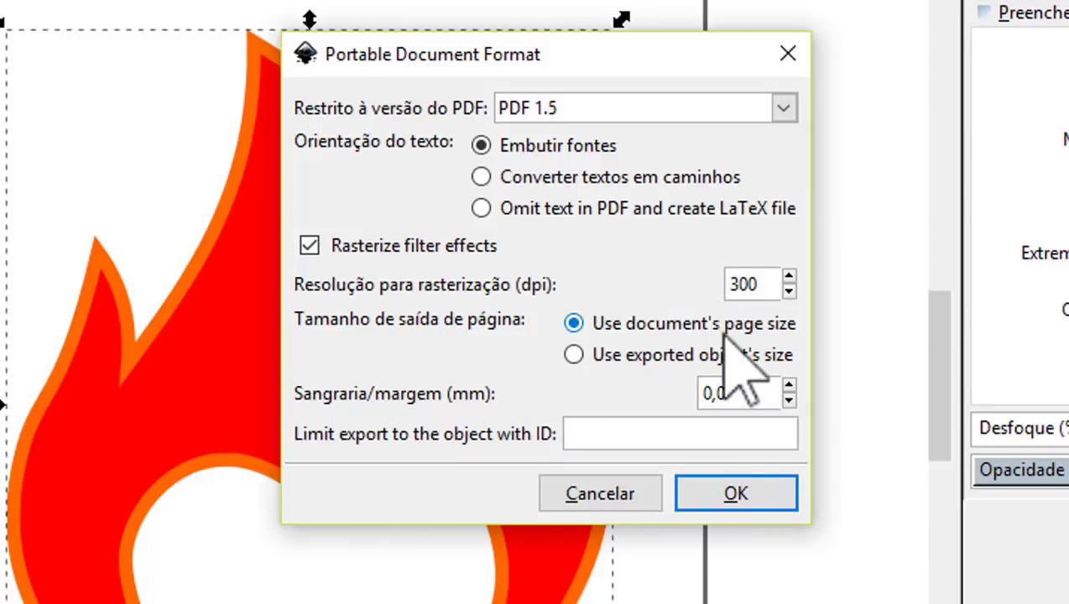
pyautogui.moveTo(627, 51); pyautogui.dragTo(651, 3)
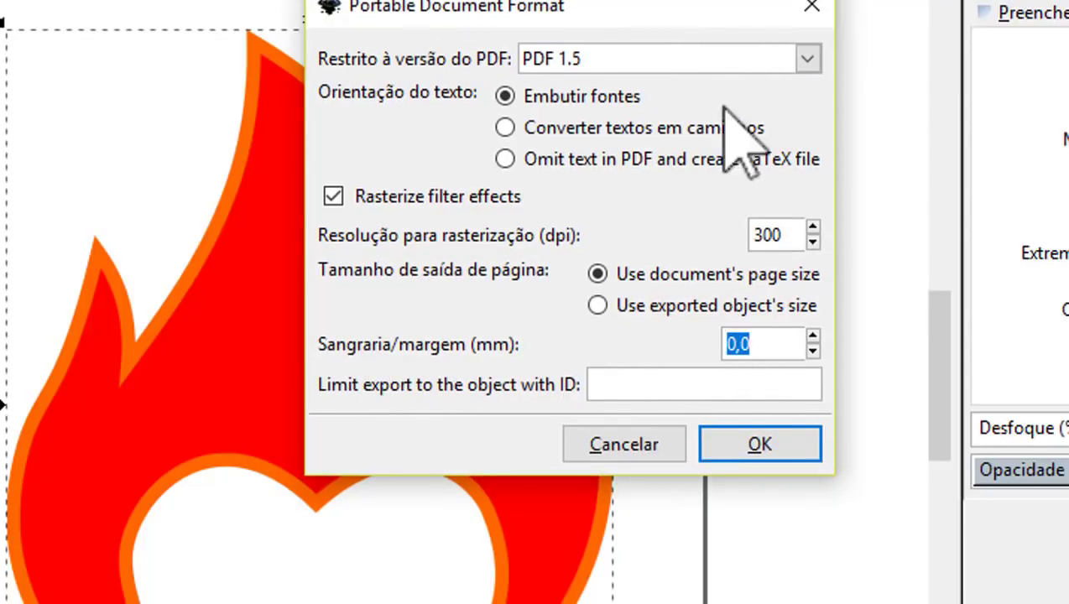
pyautogui.click(721, 439)
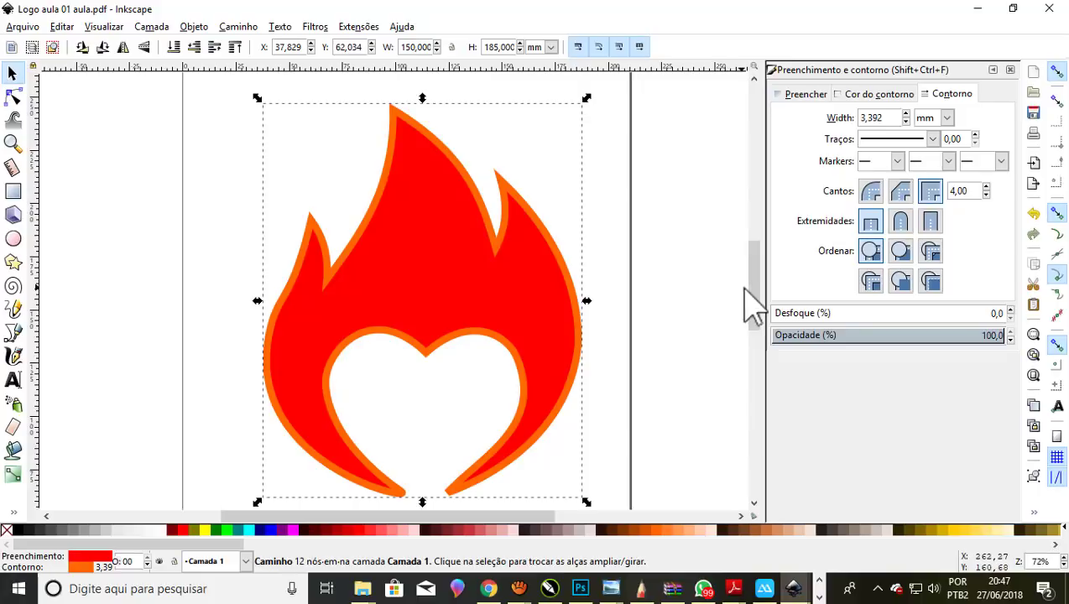
# Step: Deselect the flame drawing and hide Inkscape to show the desktop
pyautogui.moveTo(753, 303); pyautogui.dragTo(761, 314)
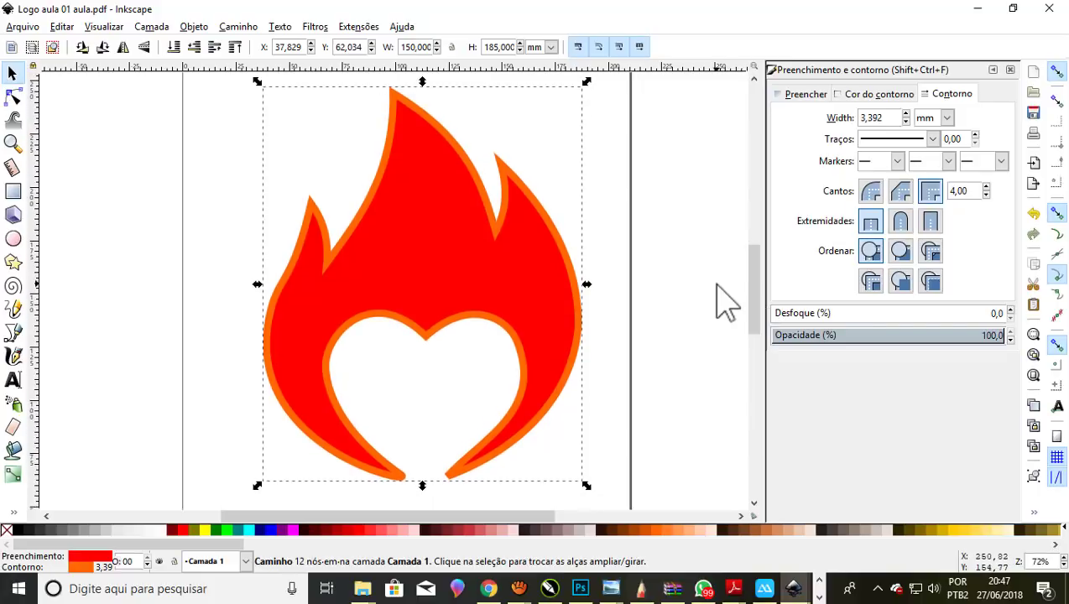
pyautogui.click(719, 301)
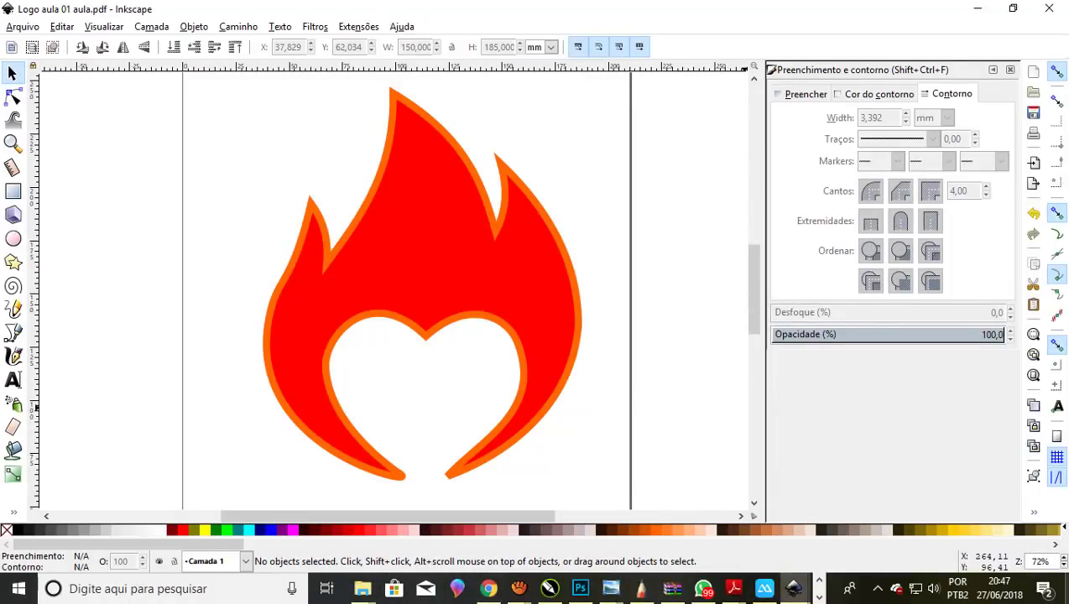
pyautogui.press('super+d')
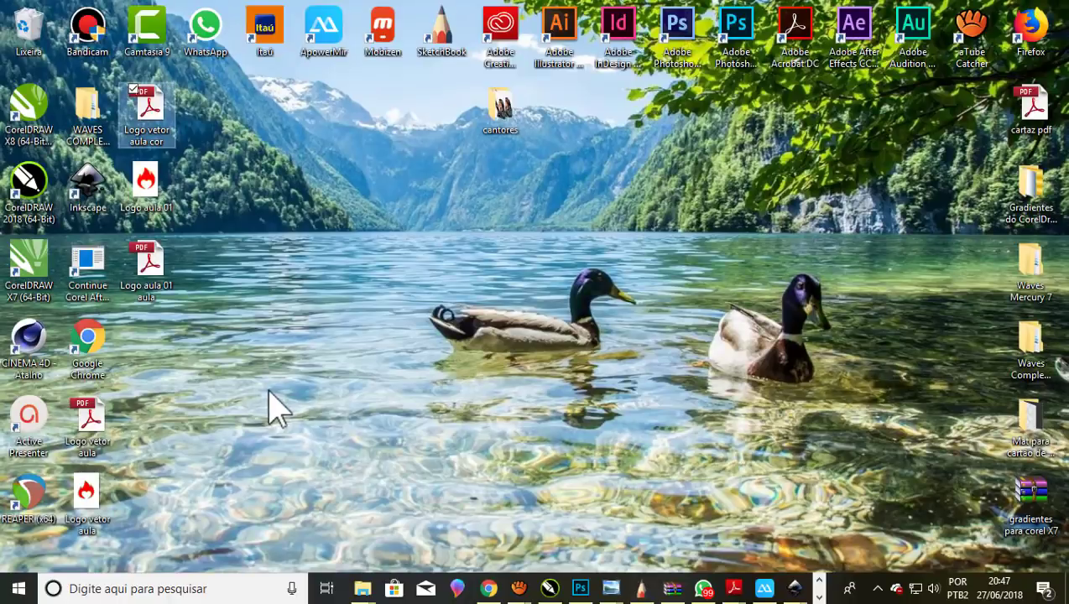
# Step: View the exported Logo aula 01 PNG in Windows Photo Viewer, zooming in, then put it away
pyautogui.doubleClick(160, 189)
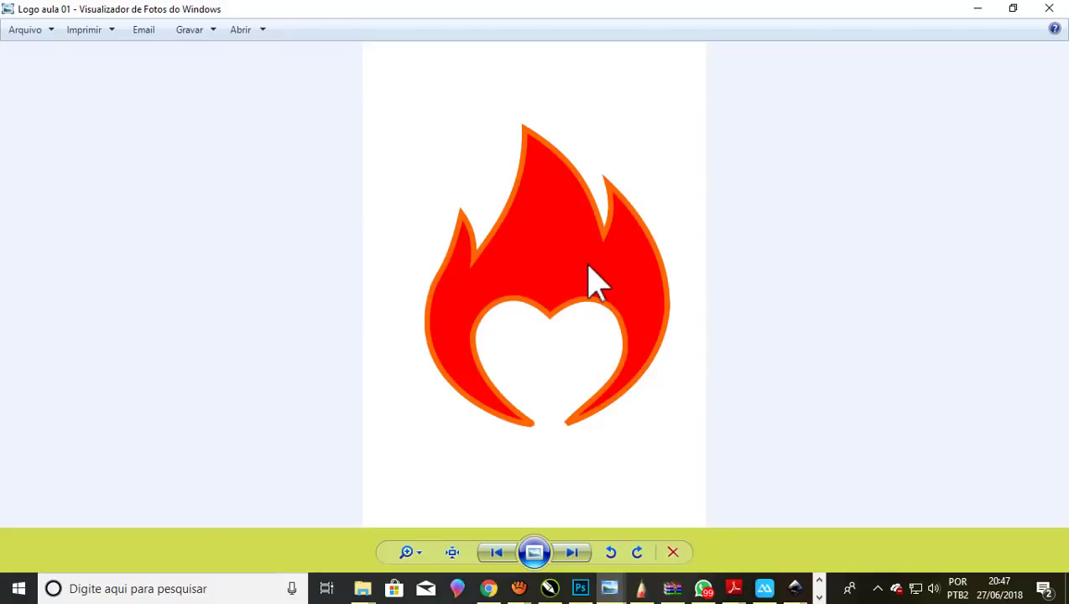
pyautogui.scroll(2, 587, 281)
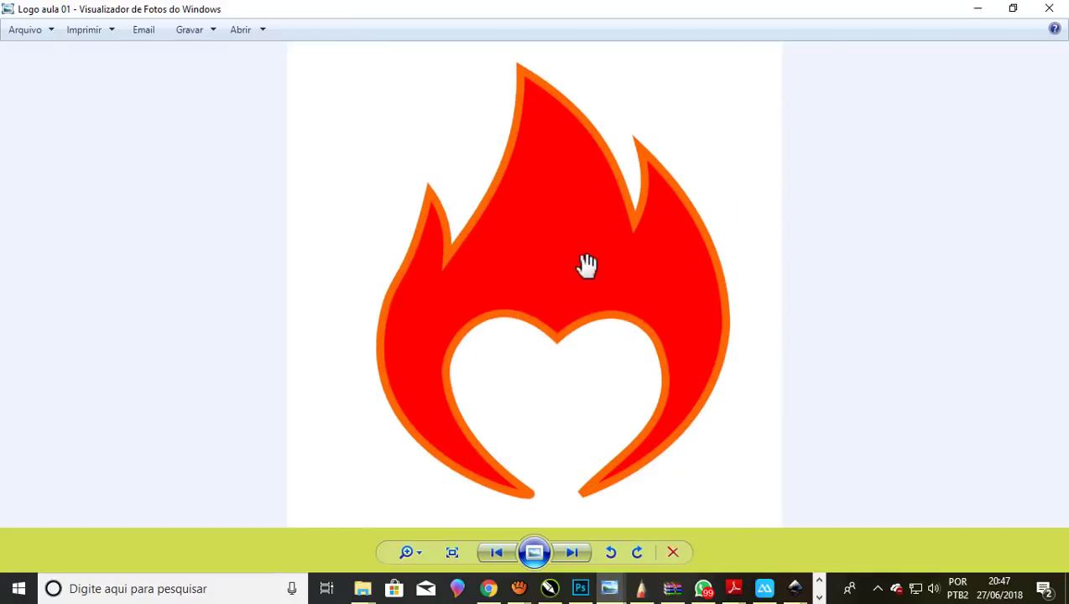
pyautogui.scroll(2, 586, 265)
pyautogui.scroll(-3, 587, 265)
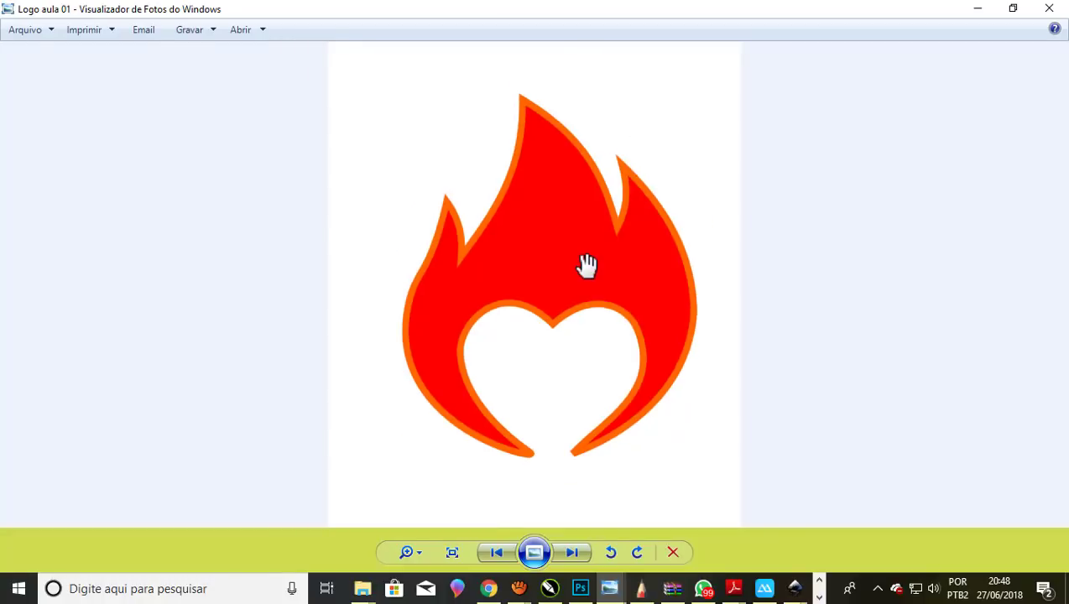
pyautogui.click(1065, 587)
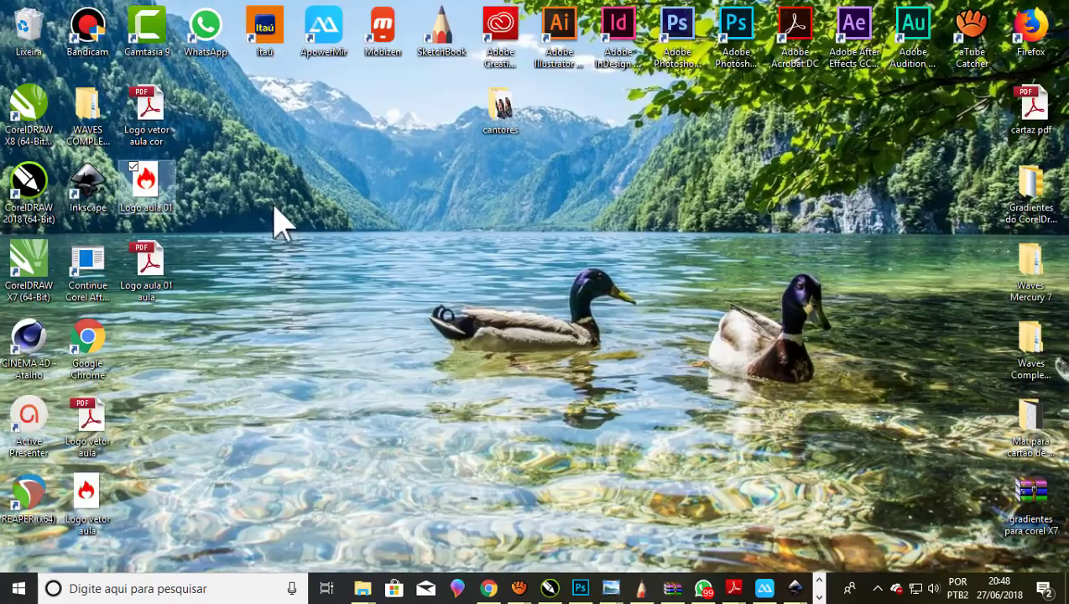
# Step: Open Logo vetor aula cor.pdf from the desktop in Adobe Reader
pyautogui.click(159, 115)
pyautogui.doubleClick(156, 112)
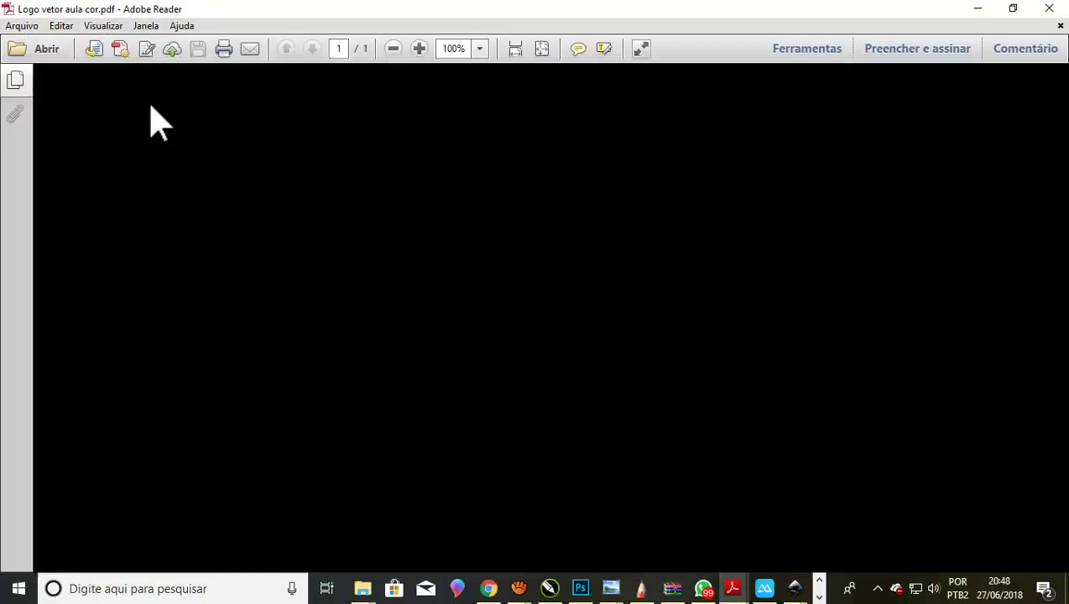
pyautogui.scroll(1, 537, 295)
pyautogui.scroll(-2, 537, 295)
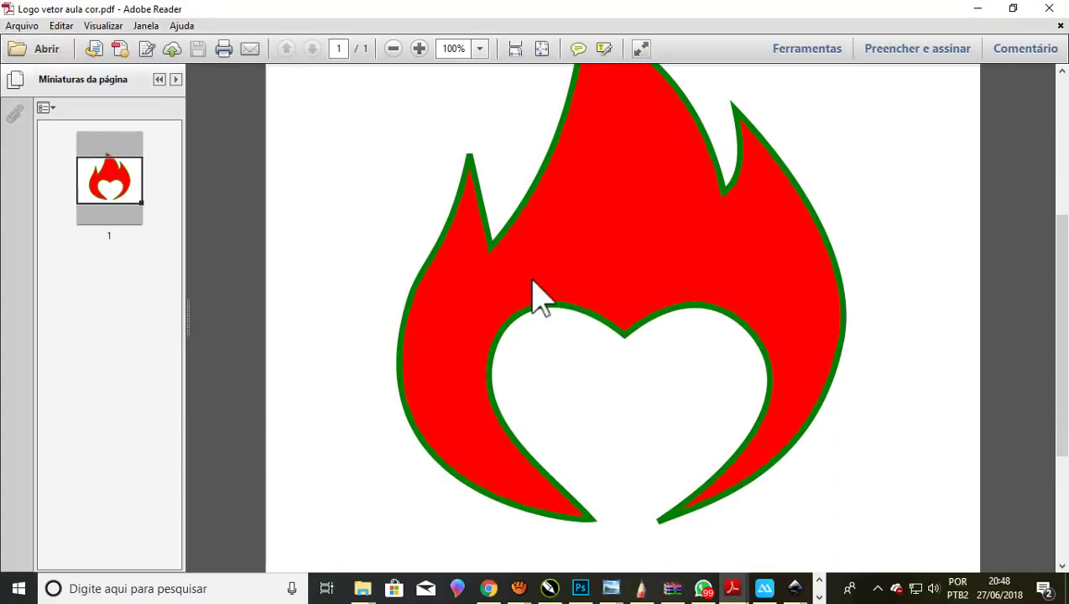
pyautogui.scroll(2, 537, 296)
pyautogui.scroll(-1, 537, 295)
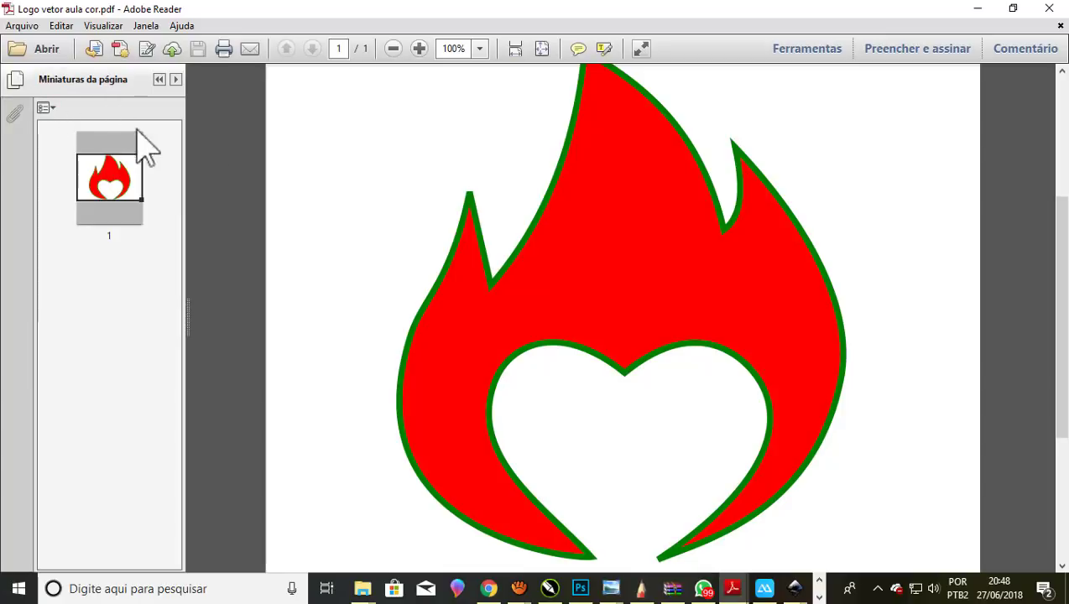
# Step: Scroll and zoom the PDF to 75% to inspect the red flame-heart logo
pyautogui.scroll(-3, 621, 270)
pyautogui.scroll(4, 648, 410)
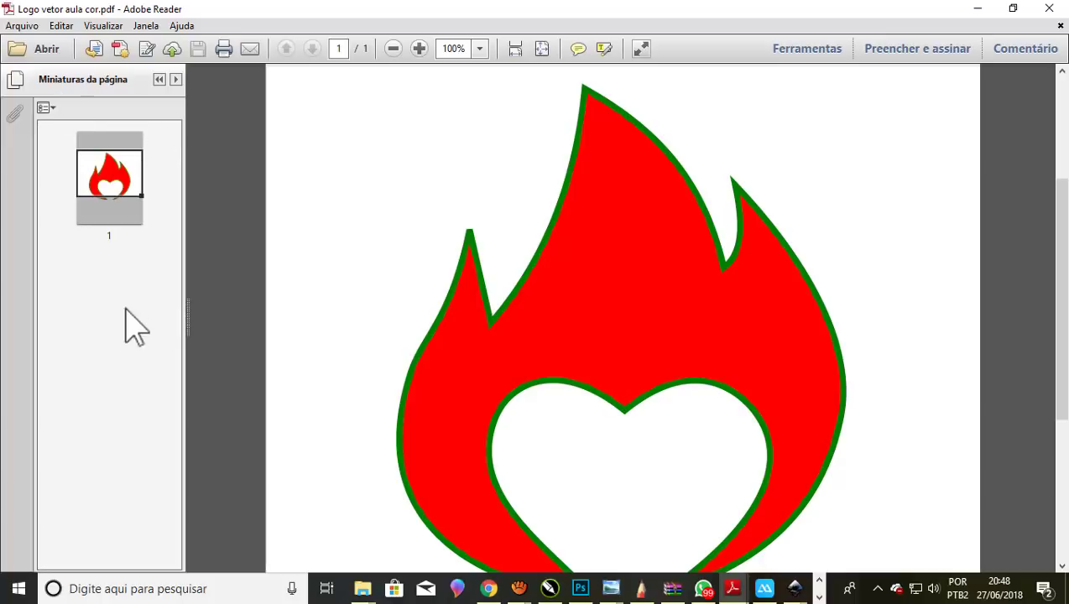
pyautogui.scroll(2, 602, 323)
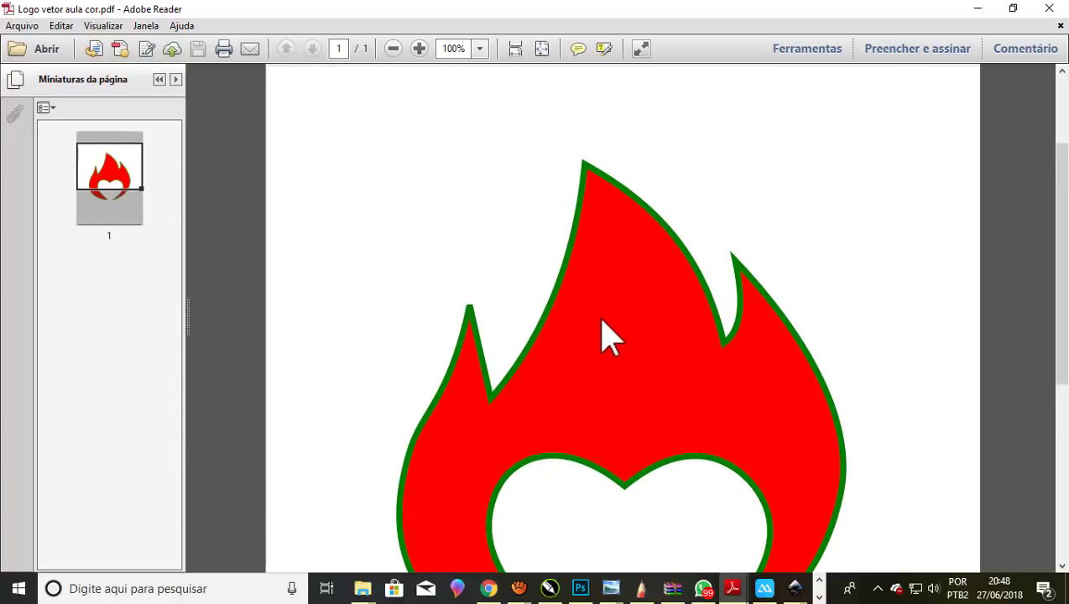
pyautogui.scroll(-2, 601, 322)
pyautogui.scroll(-2, 598, 317)
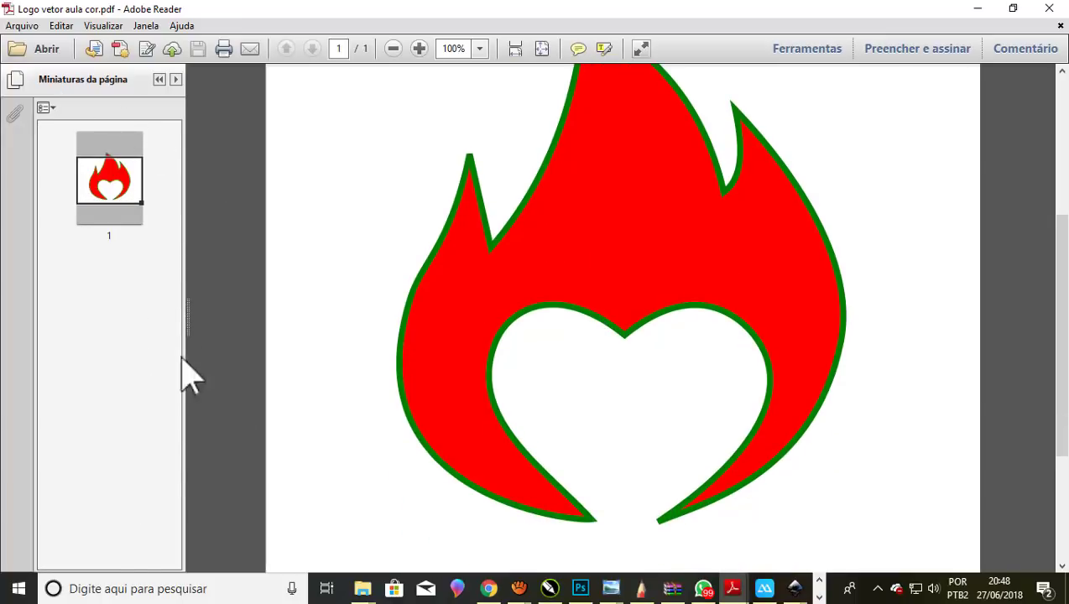
pyautogui.scroll(4, 663, 322)
pyautogui.scroll(-3, 663, 322)
pyautogui.scroll(-1, 658, 312)
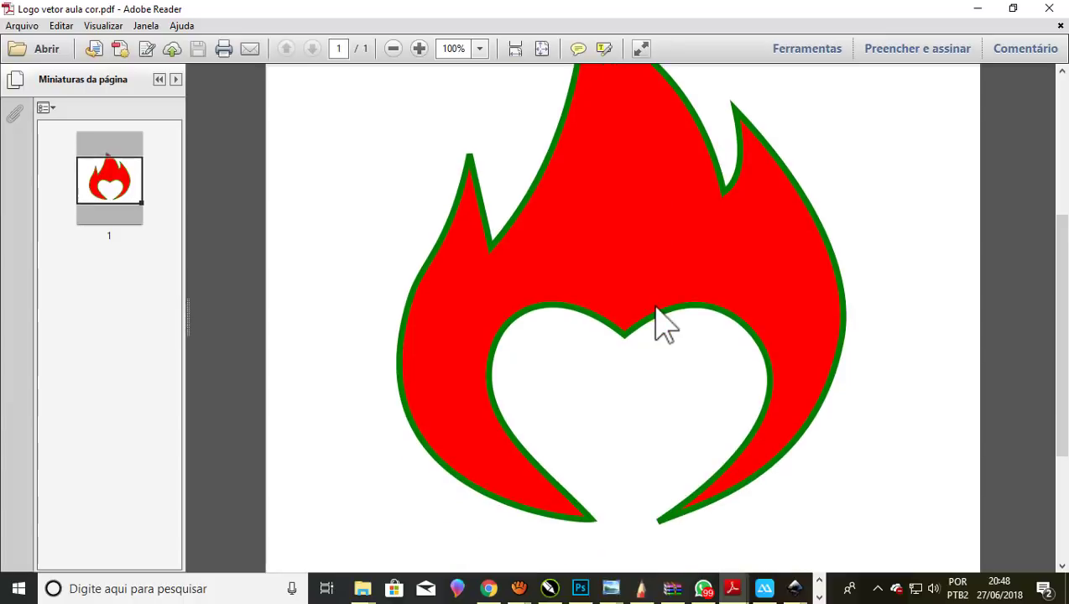
pyautogui.scroll(1, 656, 307)
pyautogui.keyDown('ctrl'); pyautogui.scroll(-1, 658, 323); pyautogui.keyUp('ctrl')
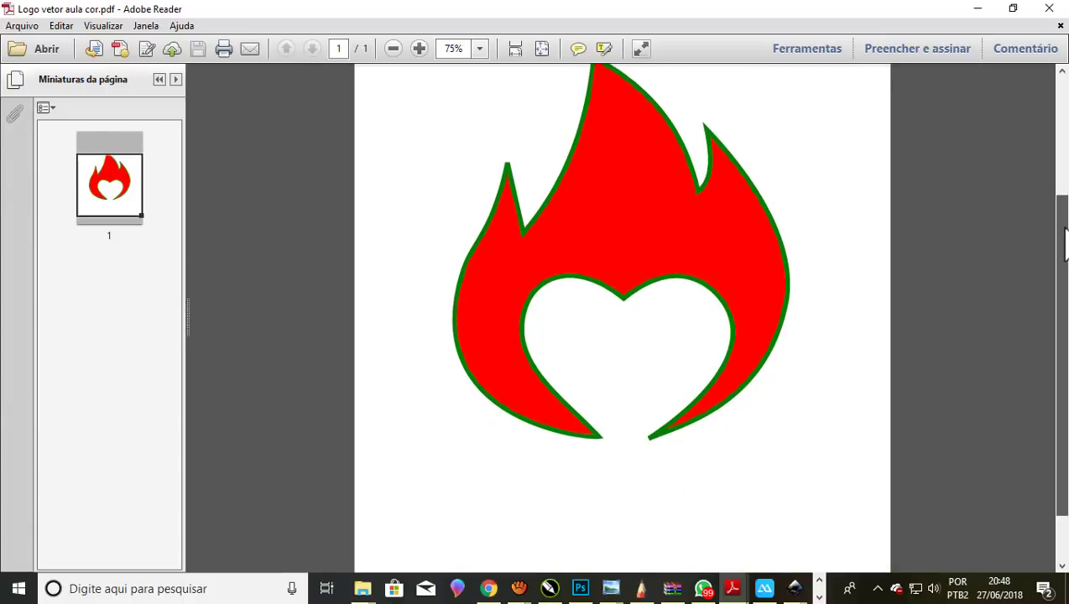
pyautogui.scroll(1, 1061, 218)
pyautogui.moveTo(1065, 212); pyautogui.dragTo(1066, 209)
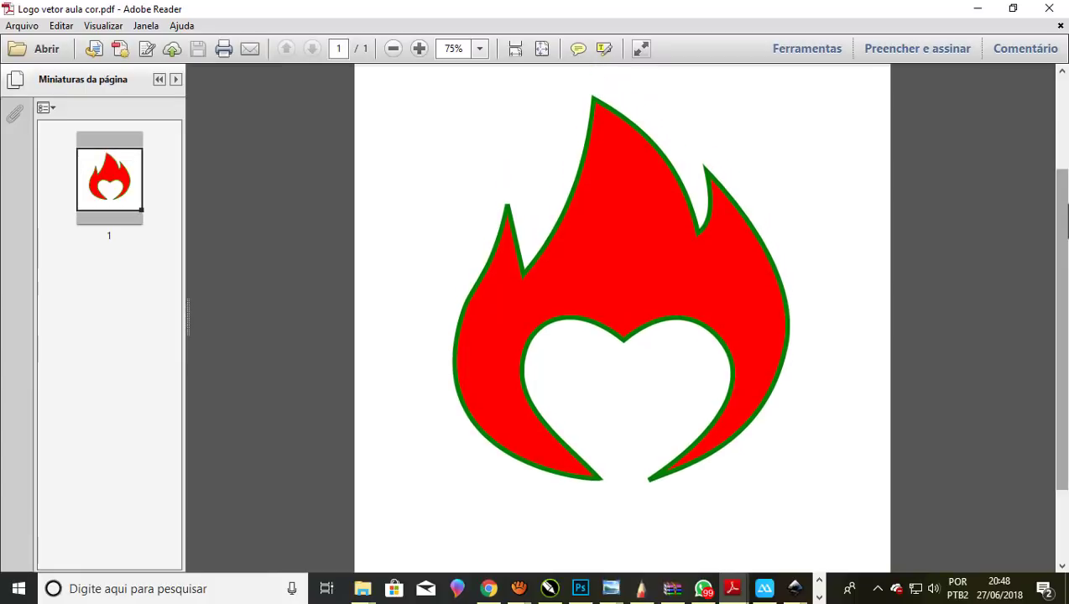